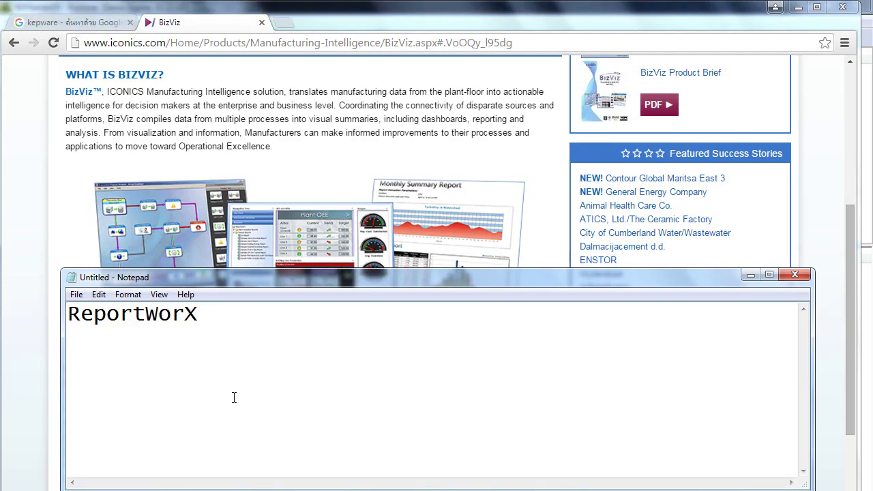
Complete the Notepad note with "is from ICONICS." and start the Local Historian data collection in KEPServerEX
text(is from ICONICS.)
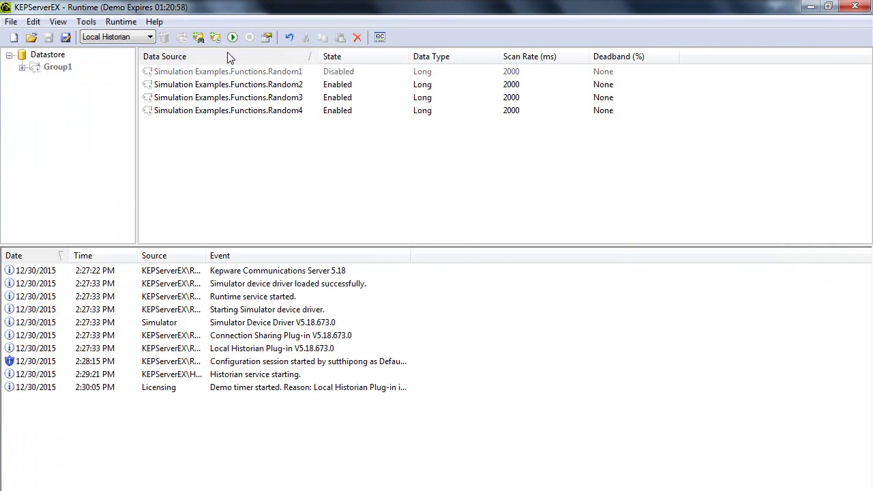
click(231, 39)
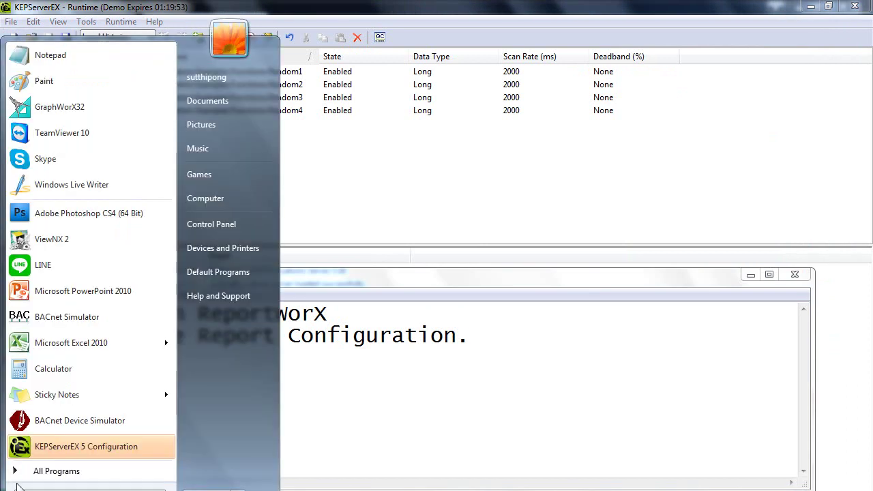
Launch ReportWorX Configurator from the ICONICS BizViz program group
click(21, 471)
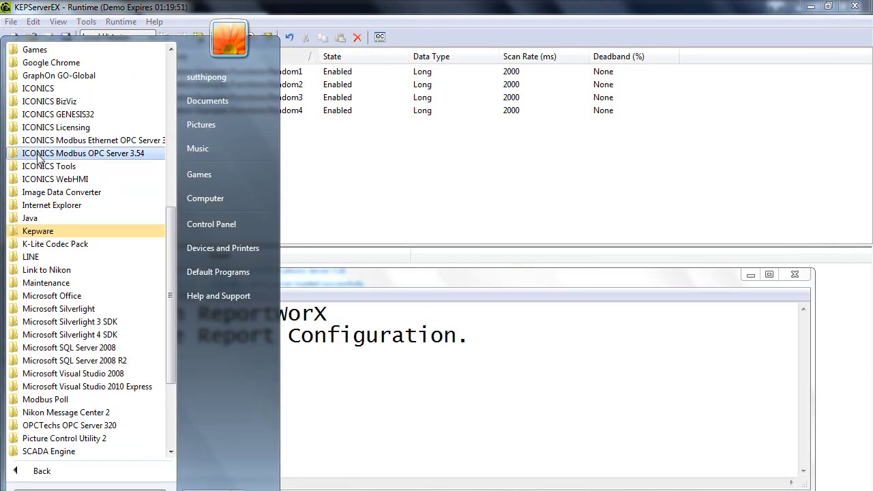
click(49, 101)
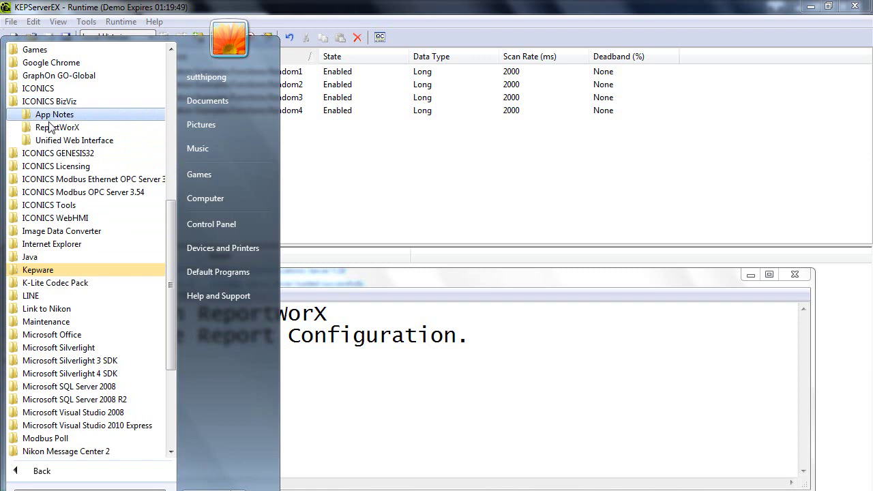
click(51, 130)
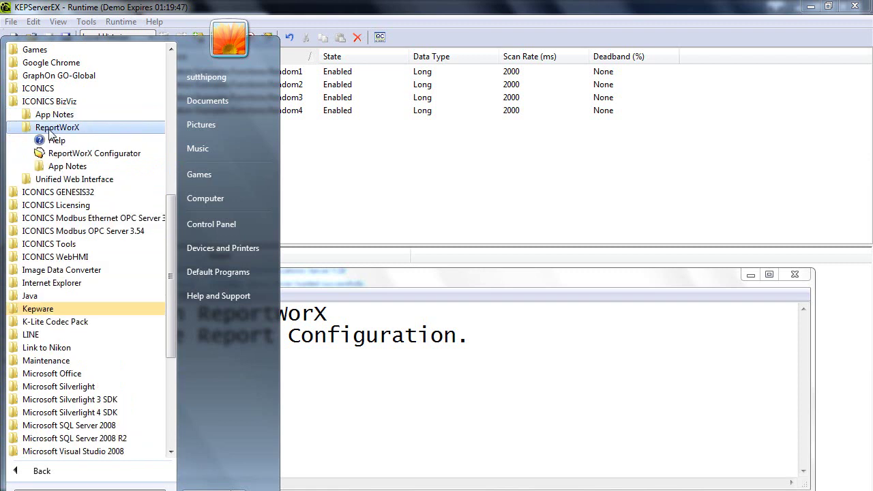
click(94, 154)
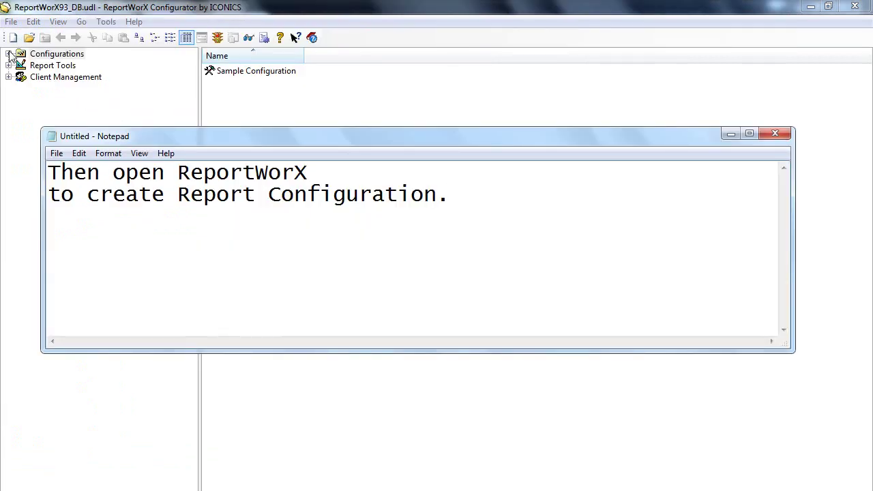
Expand Sample Configuration and the Report Templates under Report Tools, and select the Sample Templates folder
click(9, 54)
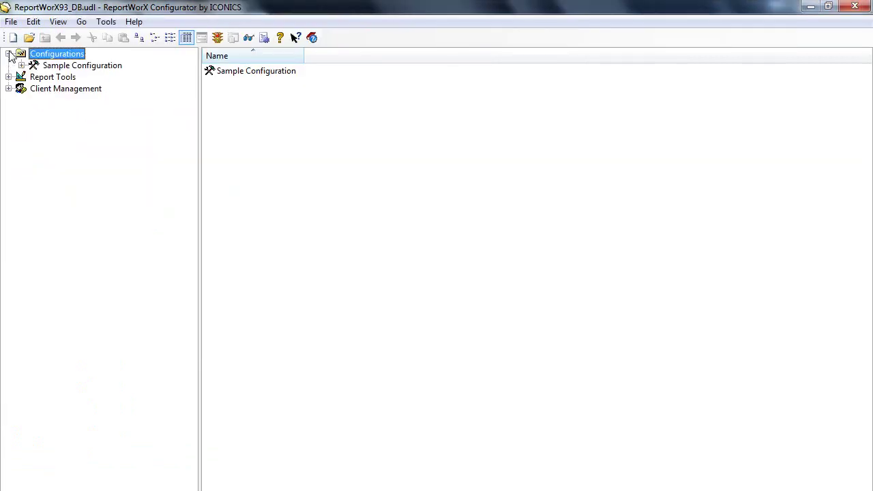
click(21, 65)
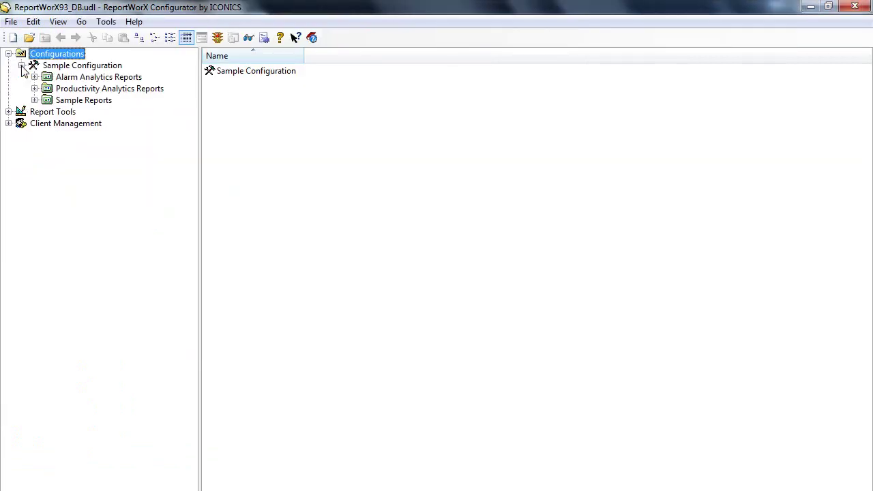
click(8, 112)
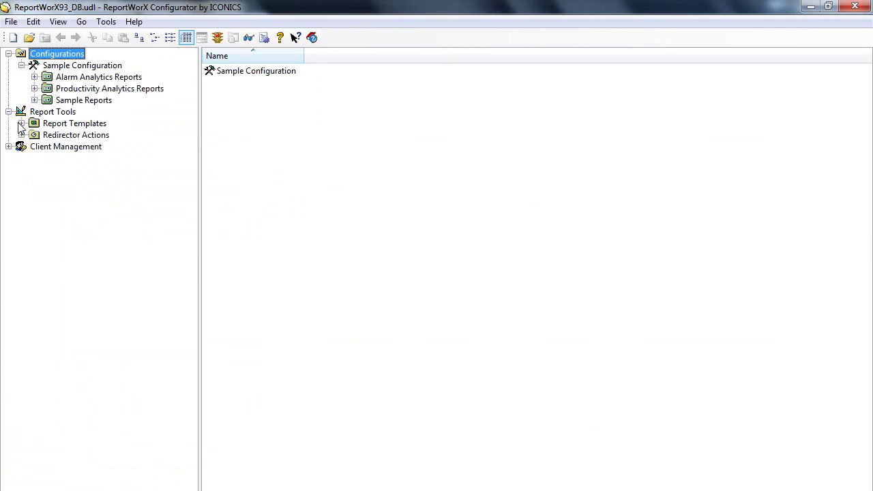
click(21, 124)
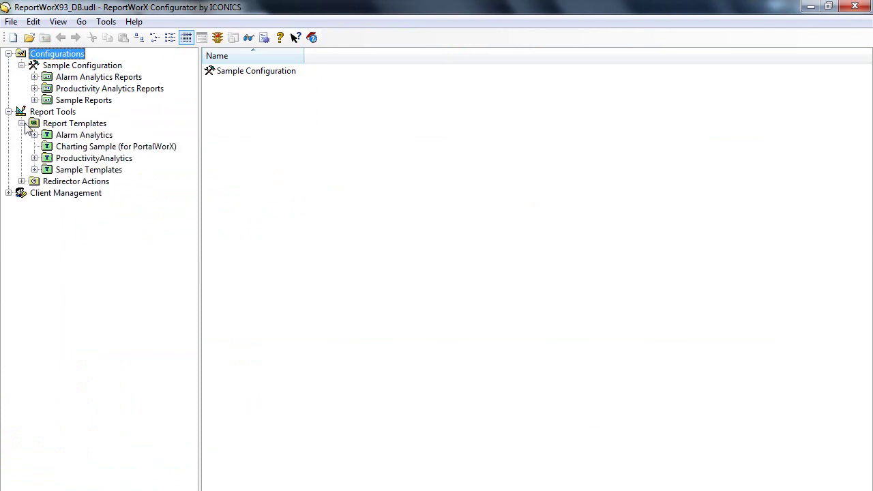
click(83, 172)
key(alt+Tab)
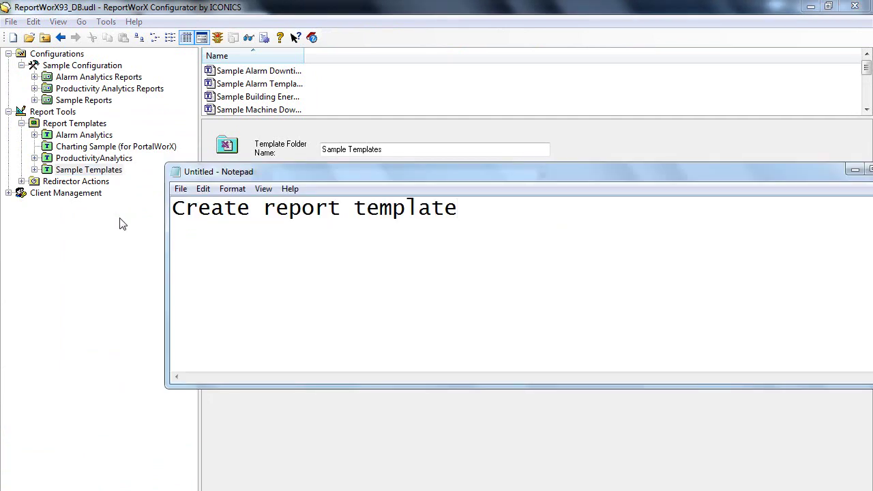
key(alt+Tab)
Create a new blank report template in Excel 2003 format inside the Sample Templates folder
right_click(117, 175)
mouse_move(212, 186)
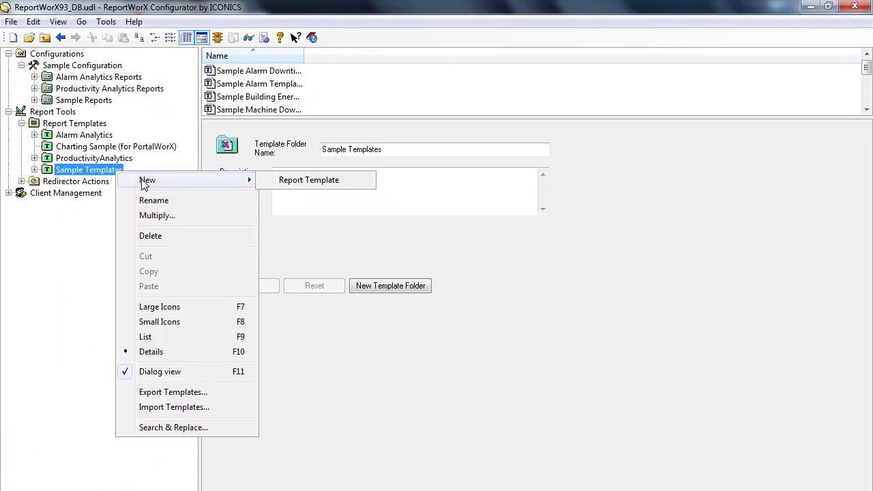
click(304, 184)
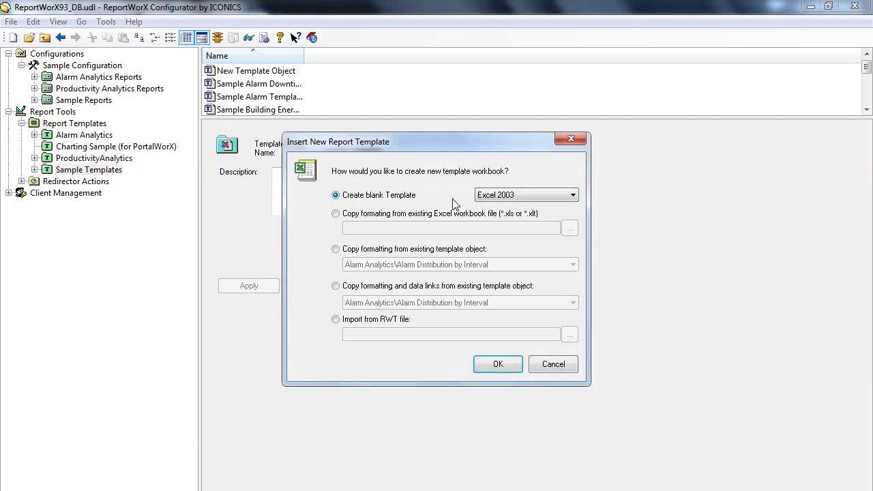
click(481, 195)
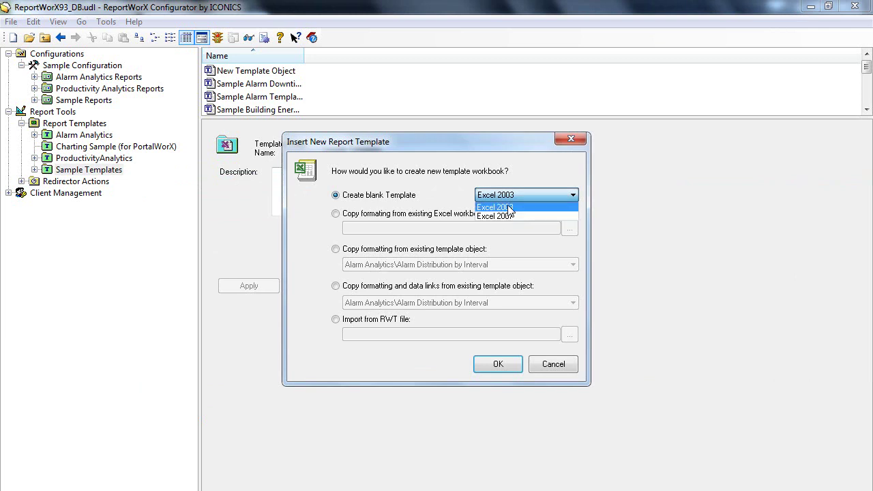
click(509, 209)
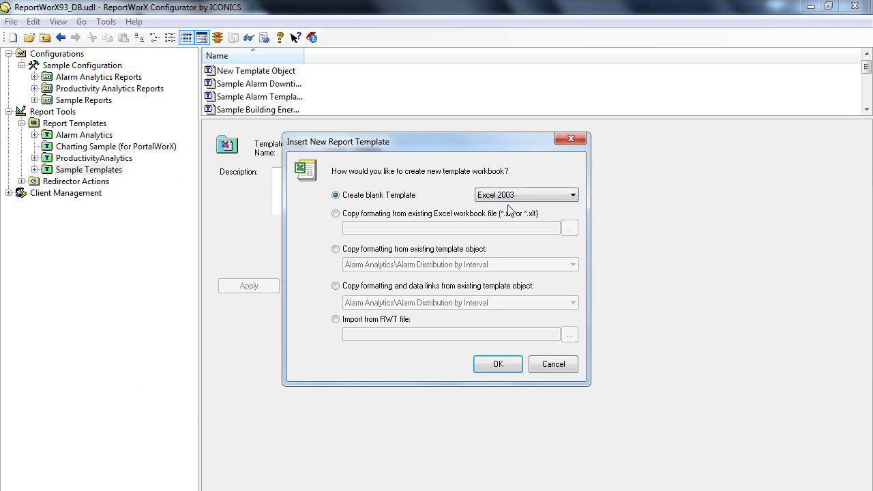
click(495, 364)
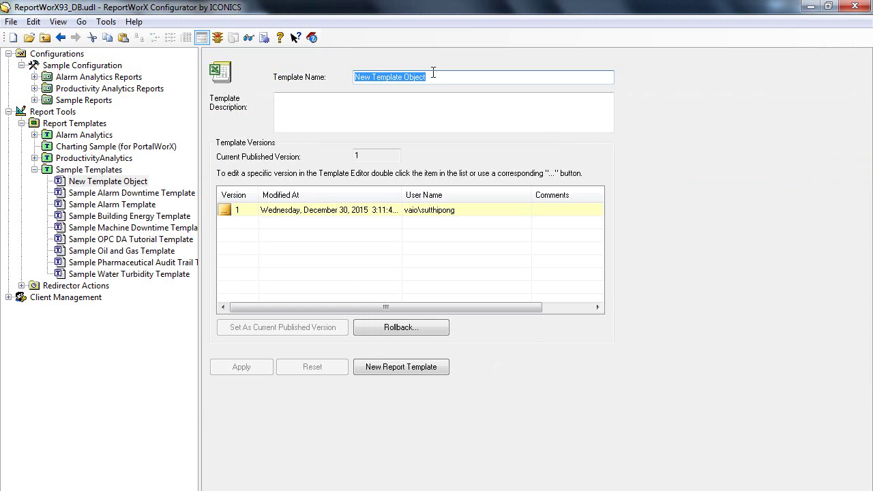
Name the new template "KEP Historian" and open its version 1 for editing in Excel
text(KEP Historian)
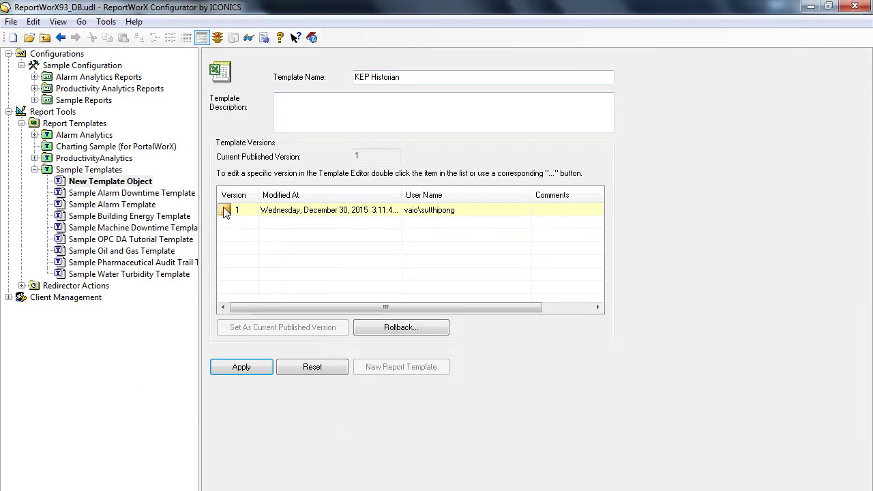
click(225, 210)
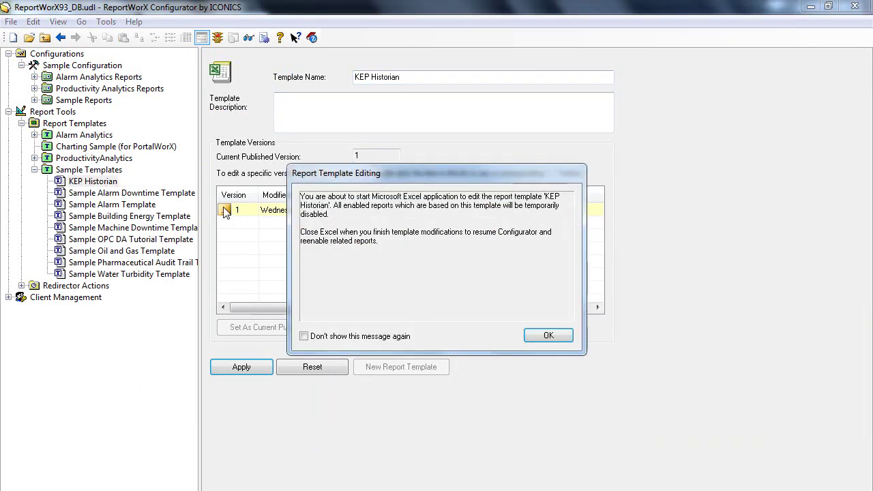
click(543, 336)
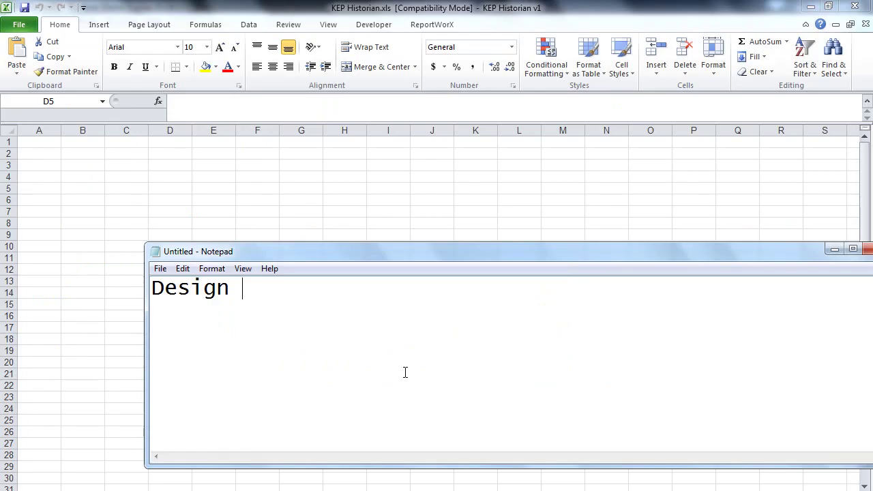
Complete the Notepad note as "Design your template" and enter the title "KEPWare Historian Data" in cell A1 of the template
text(your template)
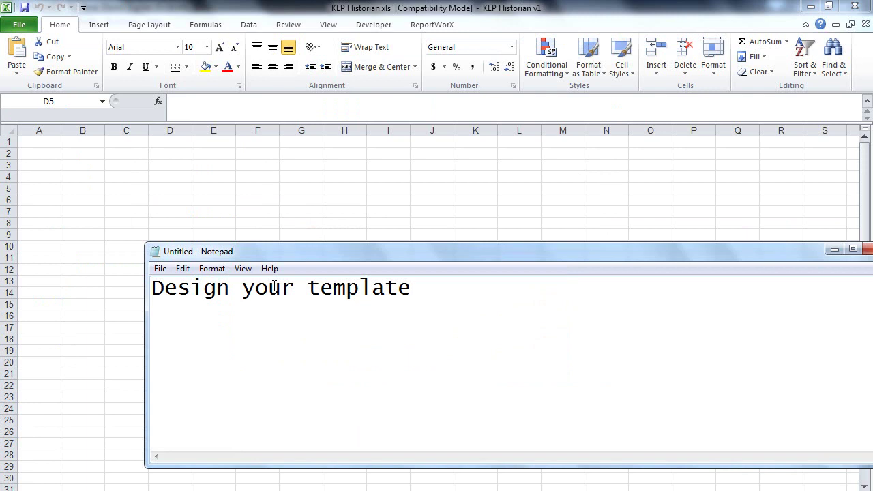
click(53, 143)
text(KE)
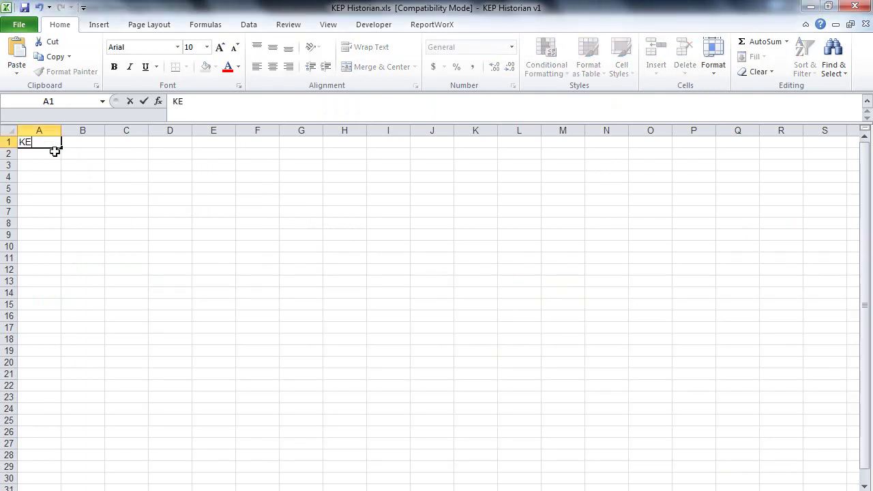
text(PWare Historian Dat)
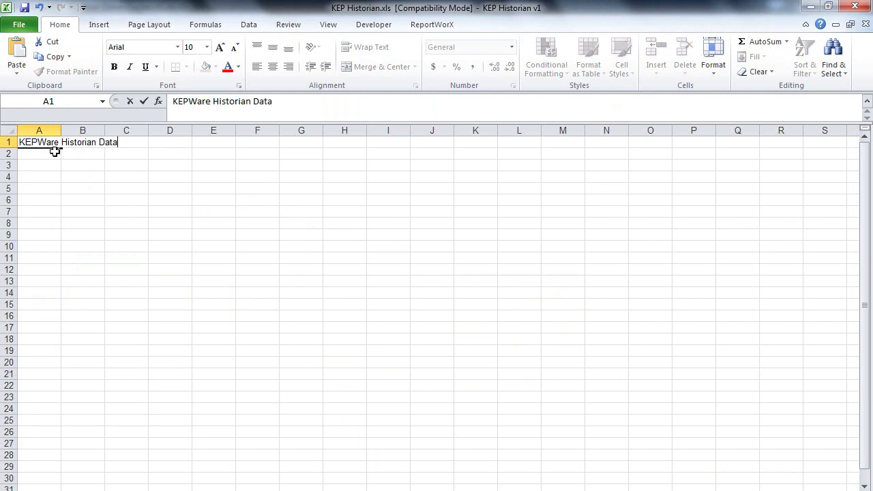
text(a)
click(82, 174)
Format the title in A1 with font size 20 and a medium blue theme font color
click(31, 145)
click(220, 47)
click(219, 47)
click(220, 47)
click(220, 47)
click(219, 47)
click(220, 47)
click(229, 66)
click(238, 66)
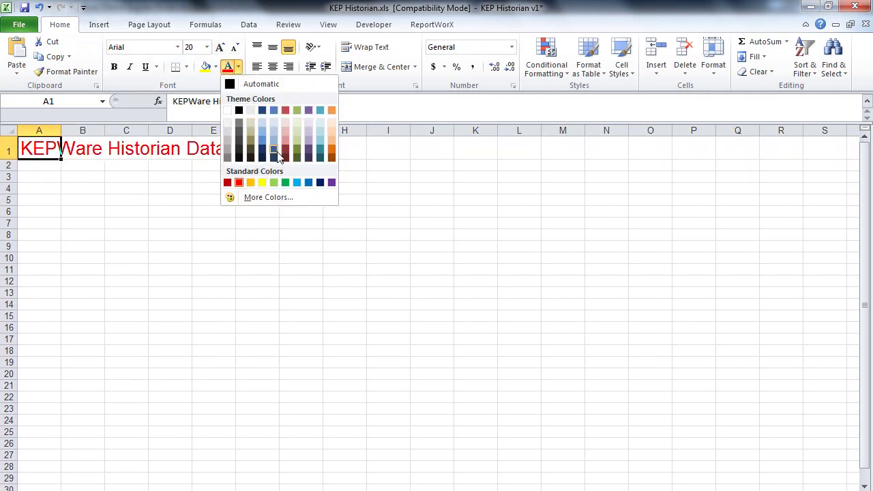
click(271, 142)
click(238, 66)
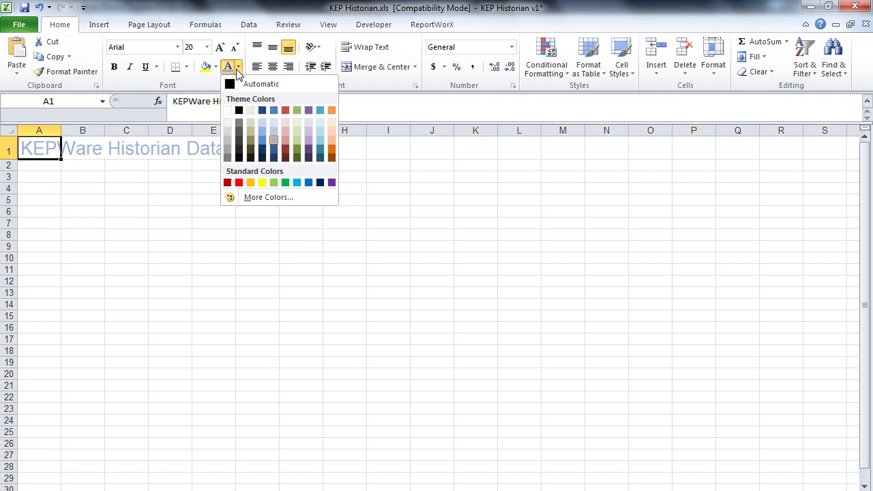
click(266, 140)
Insert the BizViz dashboards picture and shrink it to sit beside the title, across about columns F to J
click(169, 197)
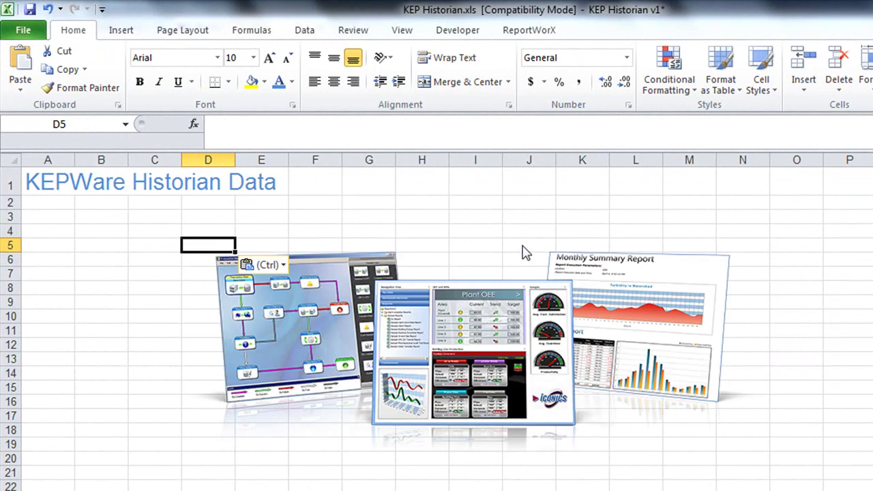
click(491, 316)
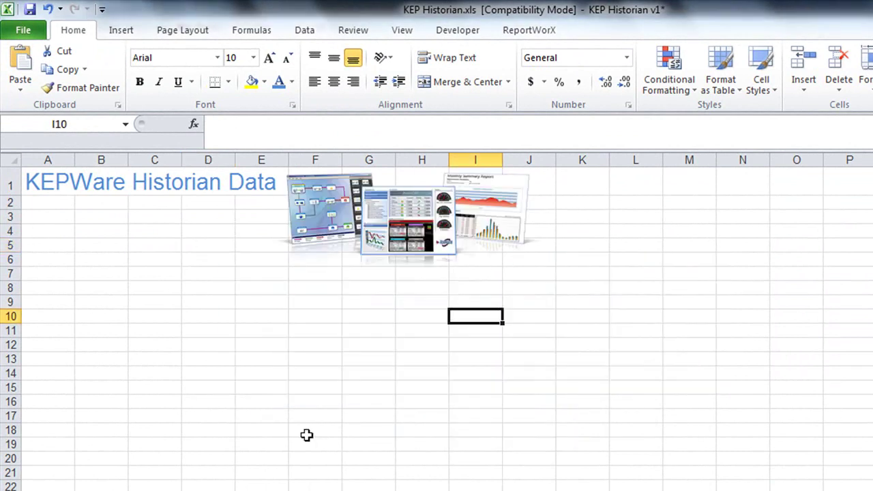
Write the note "Mapping Data source to Excel" in Notepad and return to the template worksheet
key(alt+Tab)
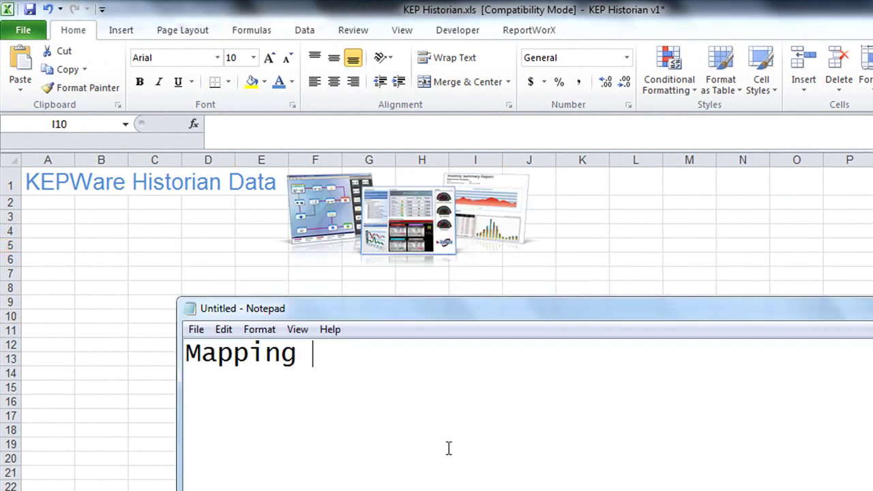
text(Data source to Excel)
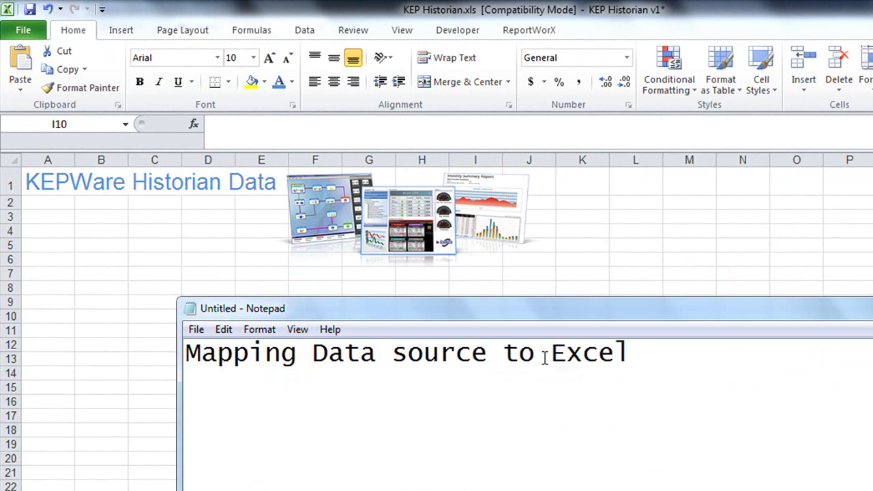
click(154, 373)
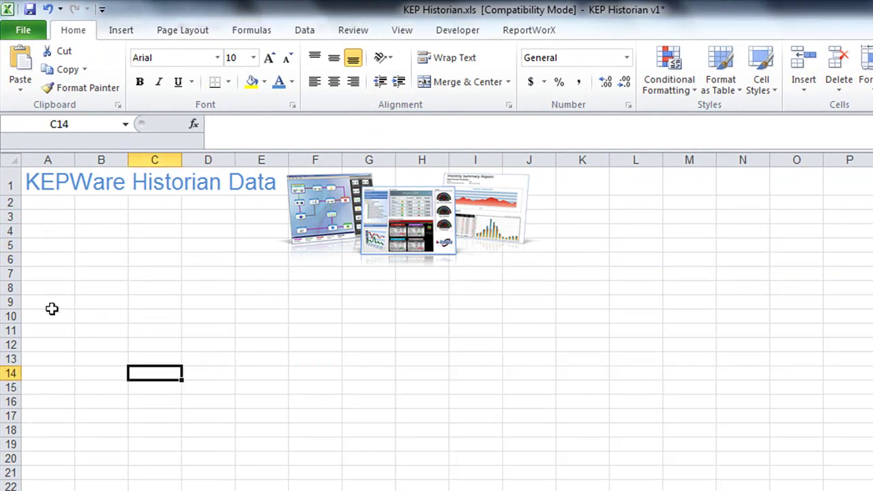
Start connecting cell A8 to a new OPC HDA data source of the Historical Data Access (HDA) Tag type
click(49, 285)
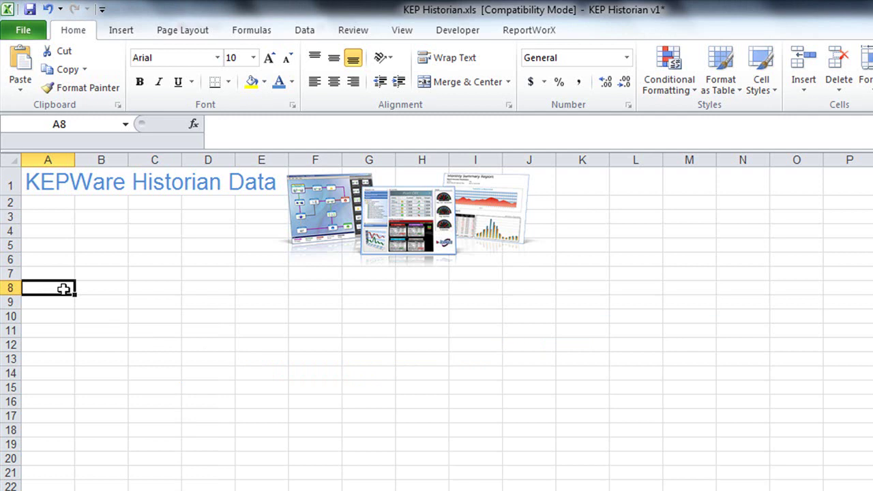
right_click(64, 291)
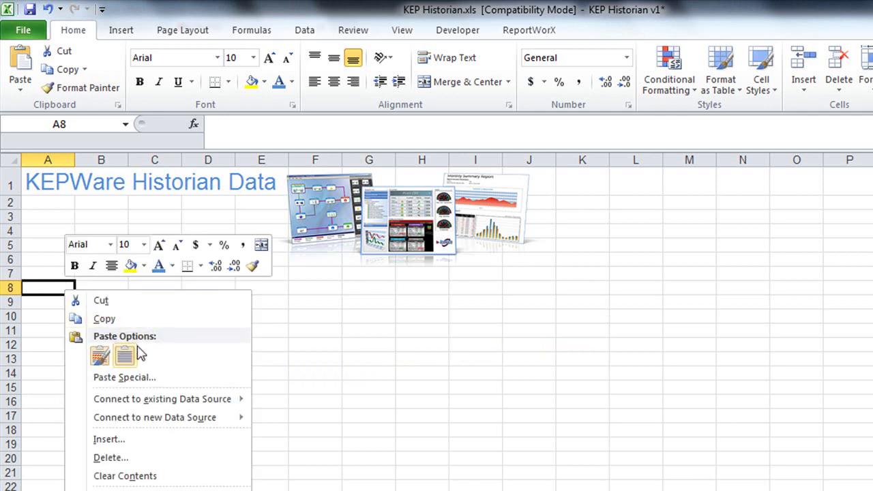
mouse_move(214, 421)
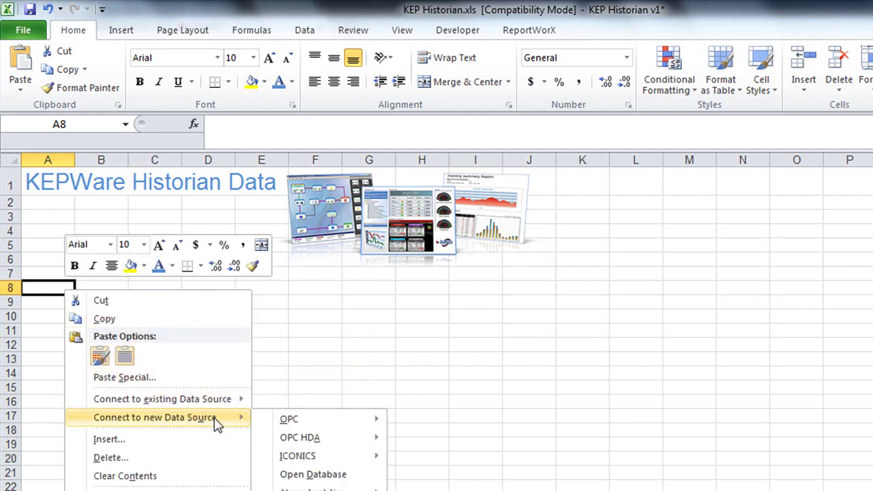
mouse_move(303, 439)
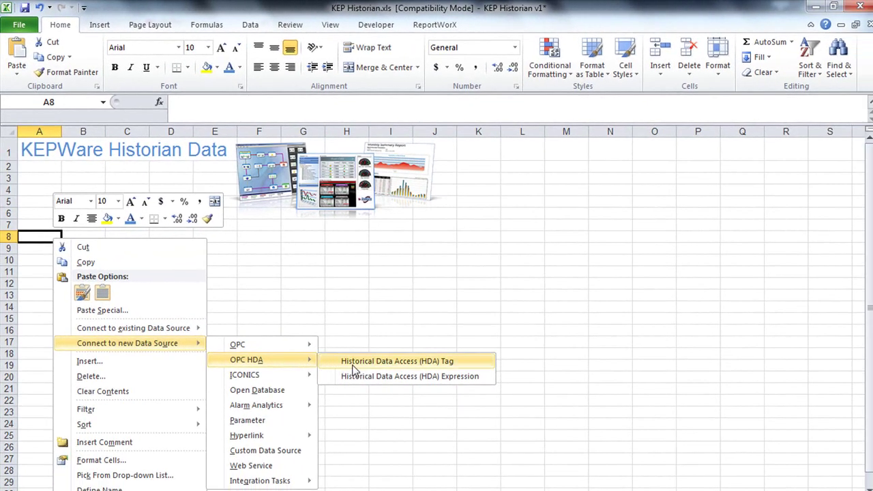
click(354, 369)
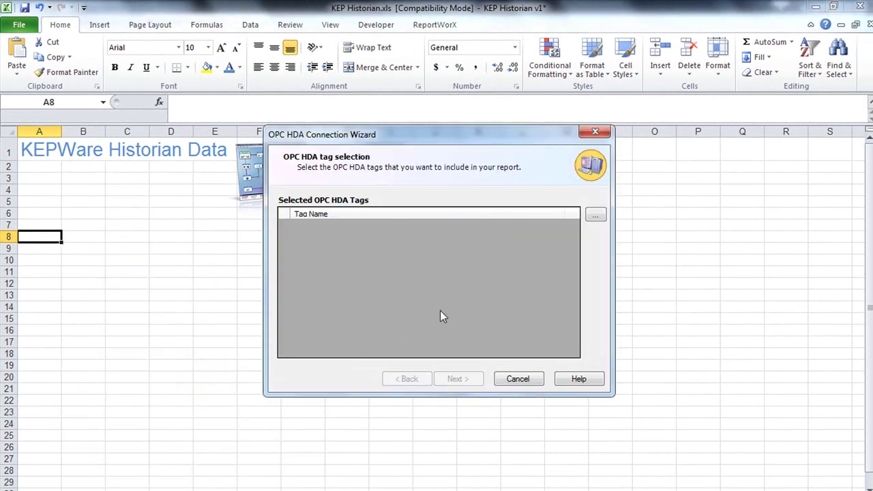
Select the tags Random1, Random2 and Random3 from Simulation Examples > Functions on the local Kepware.KEPServerEX_HDA.V5 server
click(595, 216)
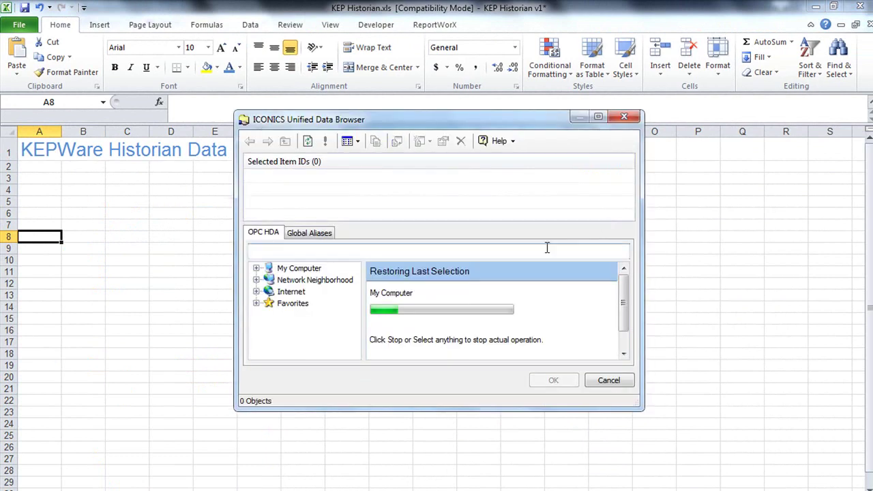
click(257, 268)
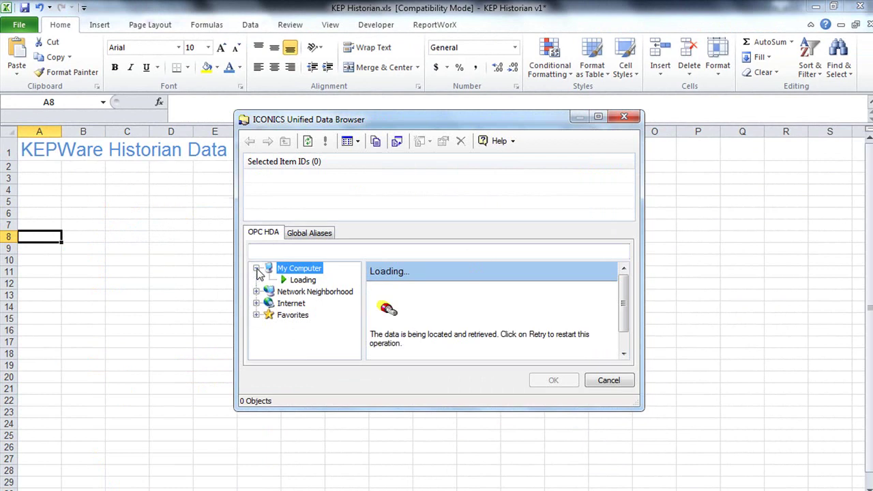
click(315, 297)
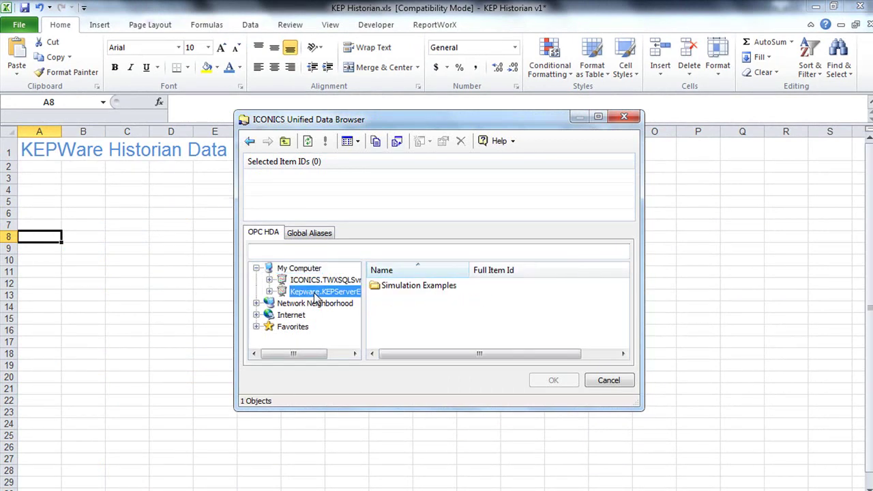
double_click(404, 286)
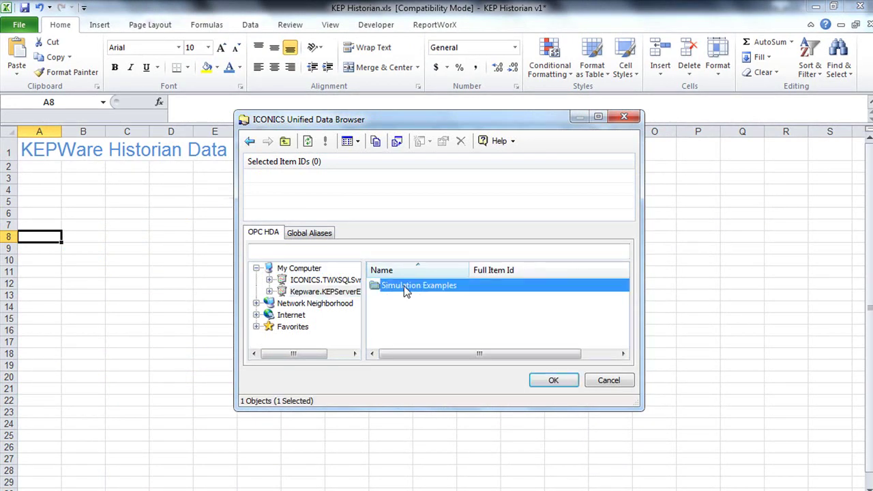
click(403, 287)
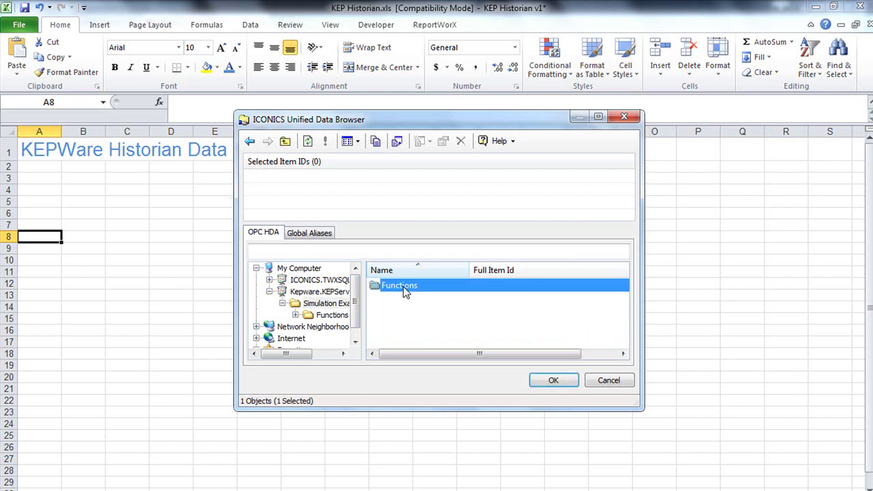
double_click(404, 288)
double_click(404, 287)
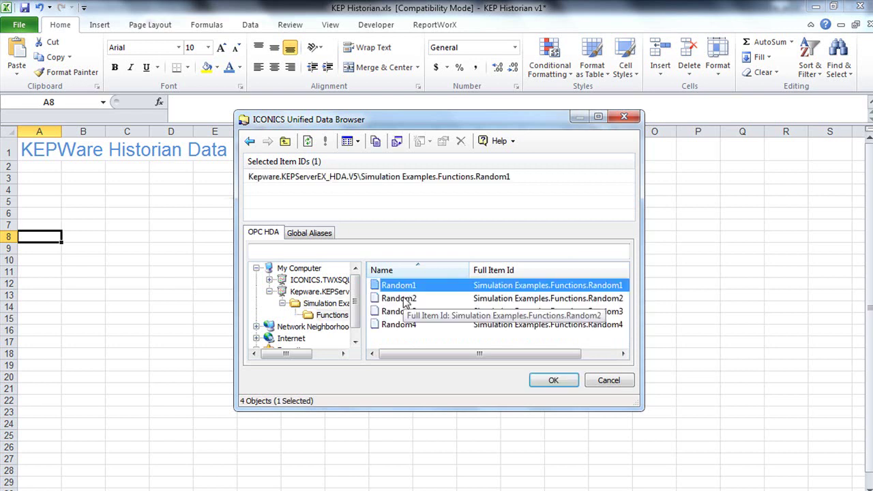
double_click(405, 300)
double_click(405, 311)
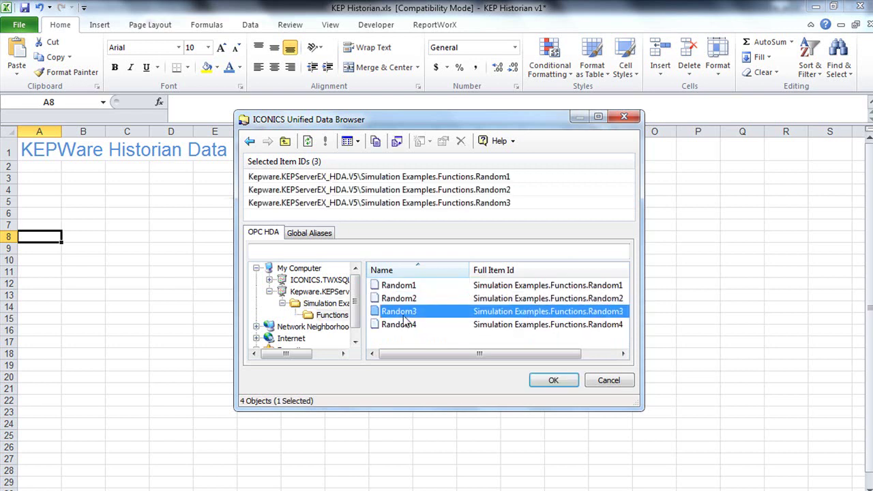
click(551, 381)
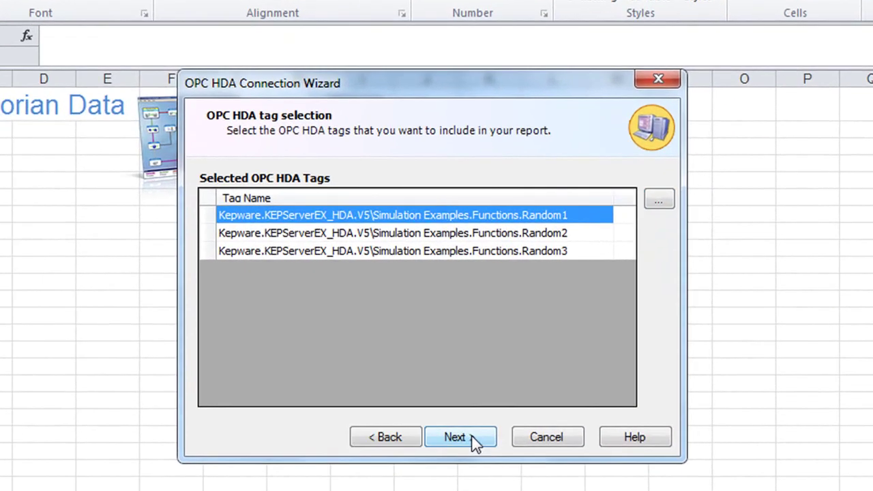
Leave the data source names unconfigured and set the OPC HDA tag group's data retrieval filter to Raw
click(466, 381)
click(472, 449)
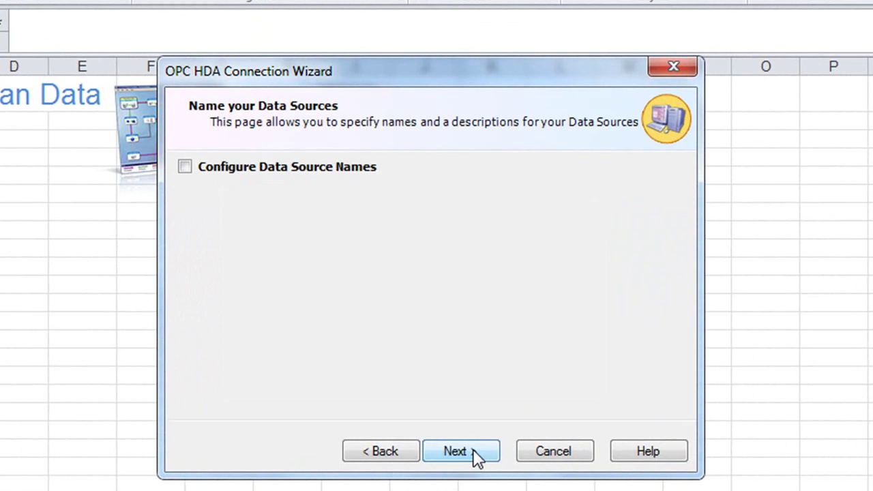
click(467, 449)
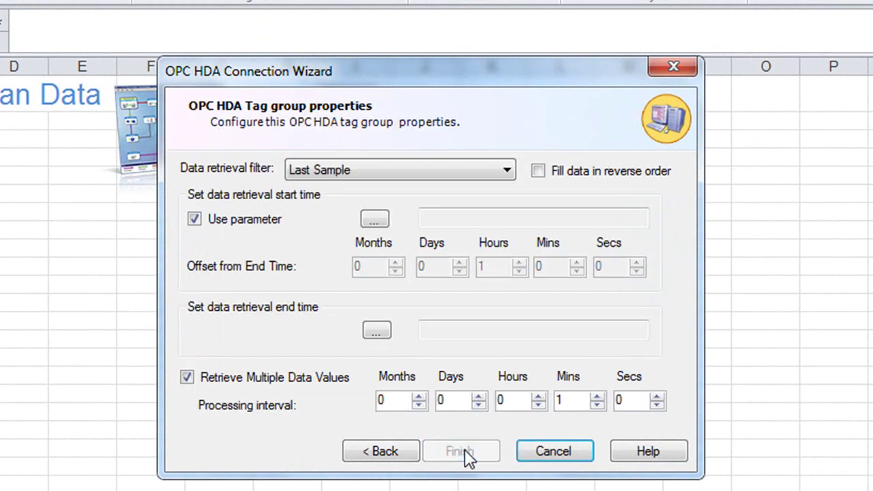
click(409, 175)
click(392, 189)
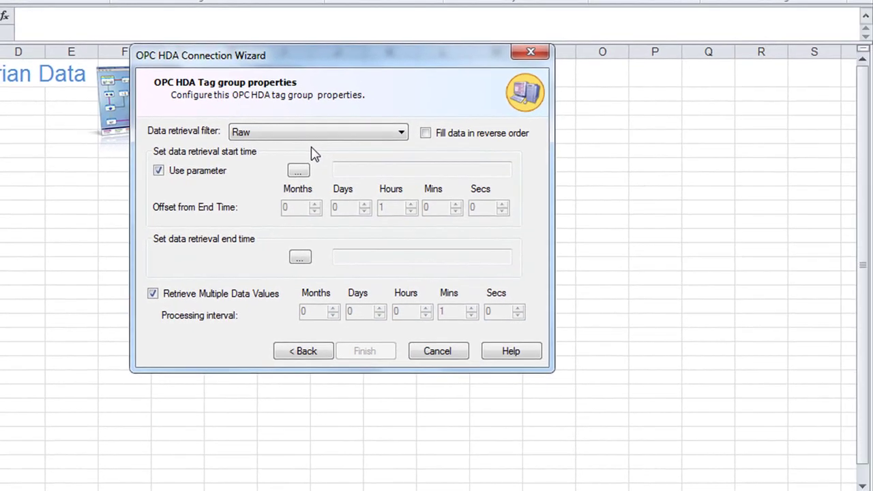
Switch to Notepad and write the note "Use Raw data to put all data in selected period"
key(alt+Tab)
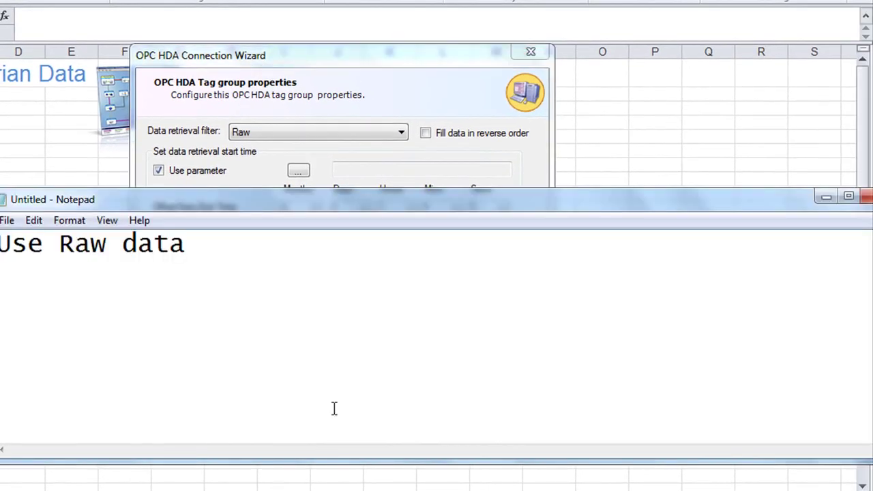
text(to put all data)
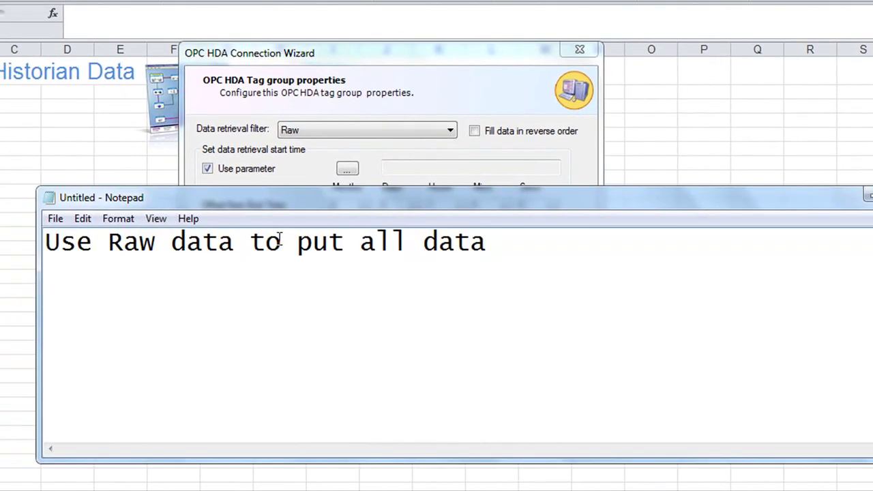
text( in selected period)
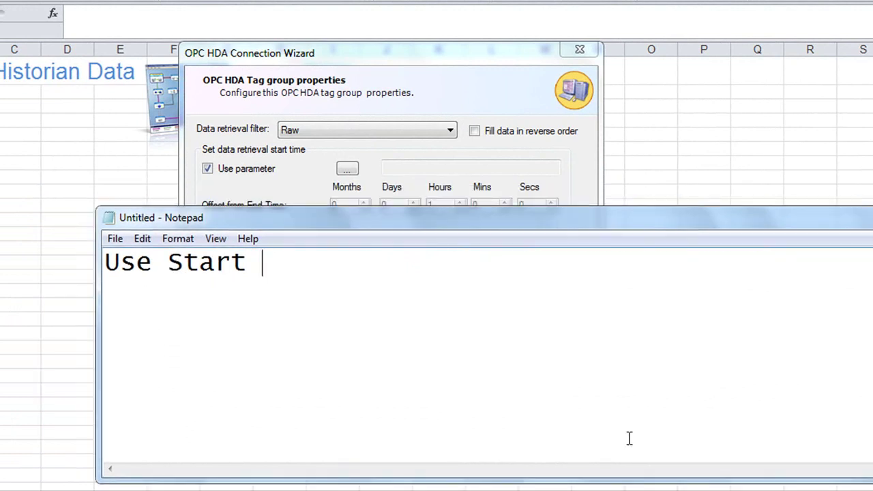
Replace the Notepad note with "Use Start and End parameter to specify time period"
text(and End parameter)
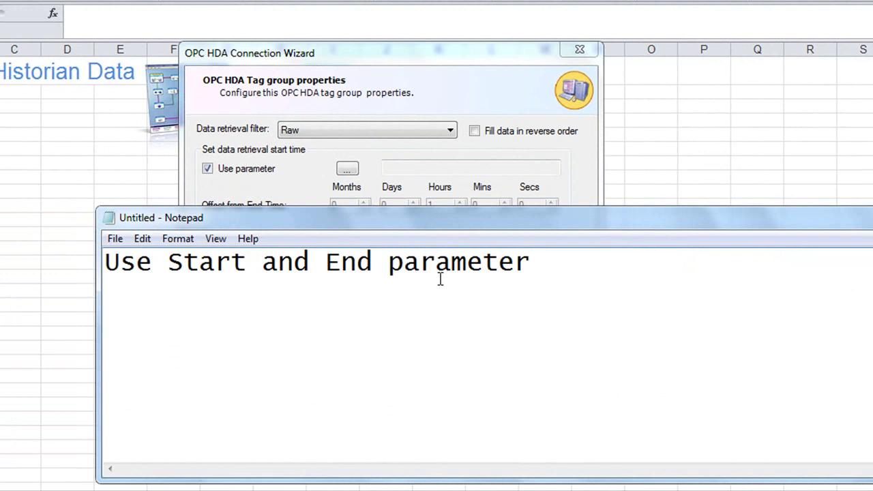
key(Return)
text(to specify time period)
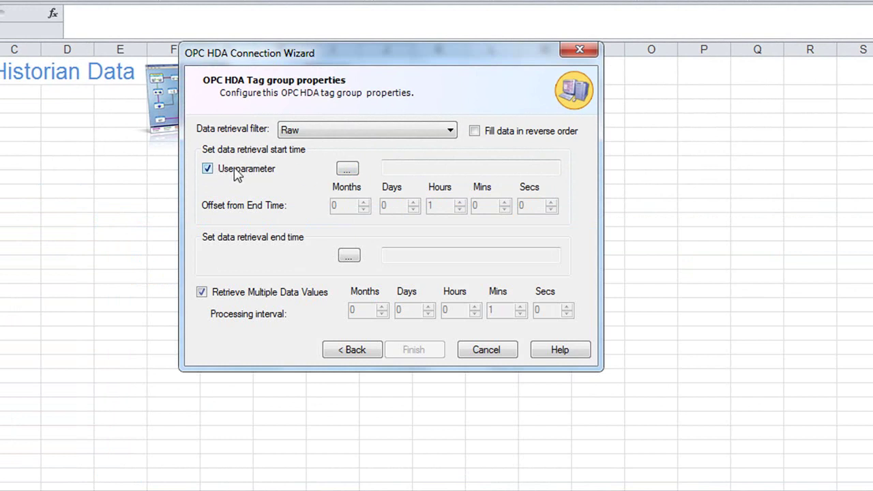
click(348, 171)
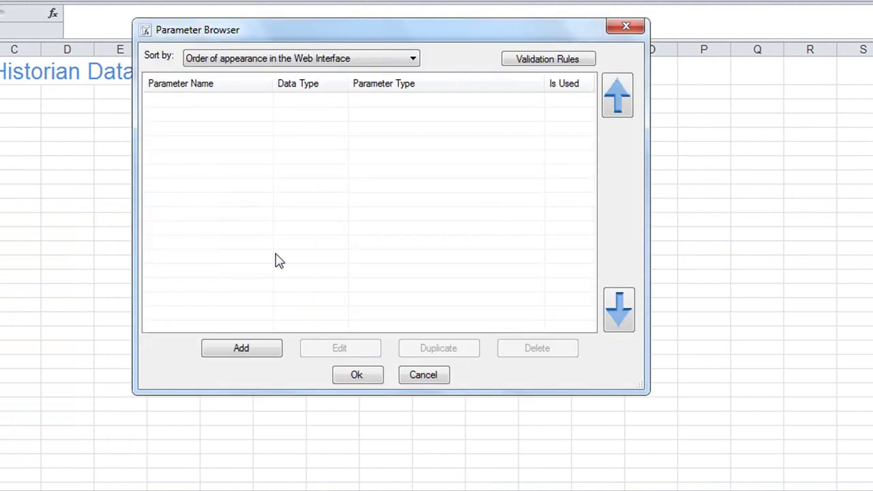
click(245, 349)
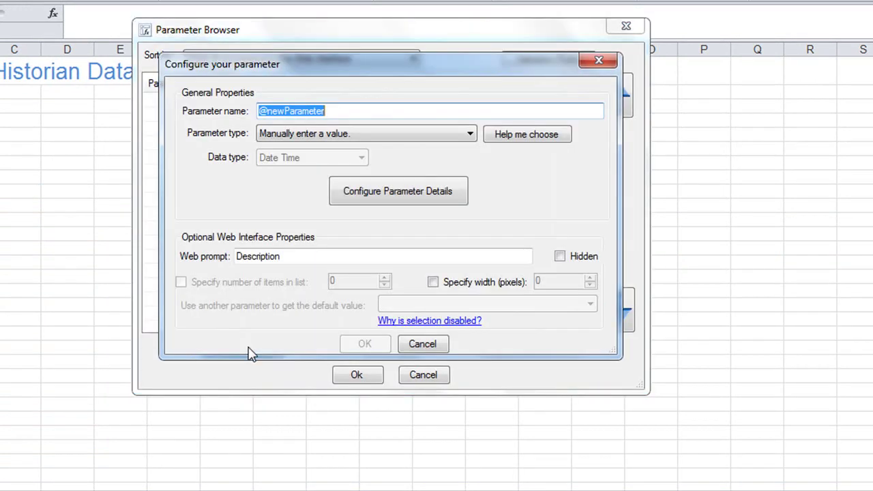
click(310, 111)
drag(325, 111, 267, 110)
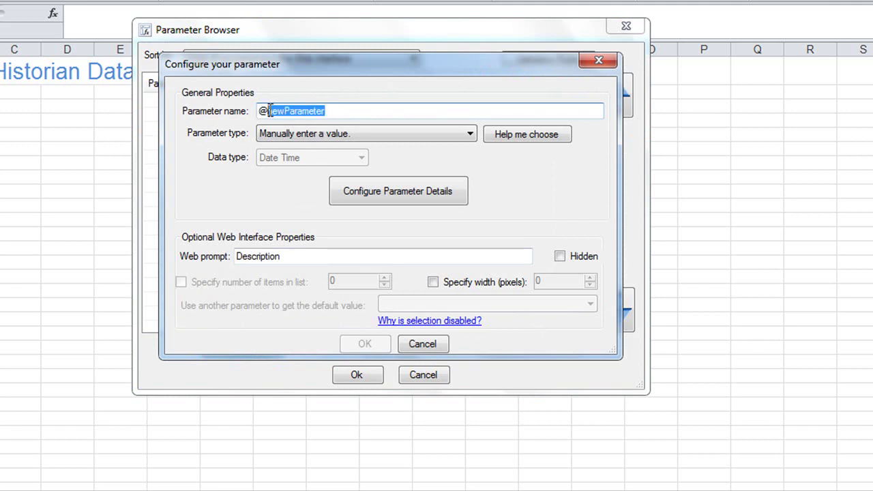
text(S)
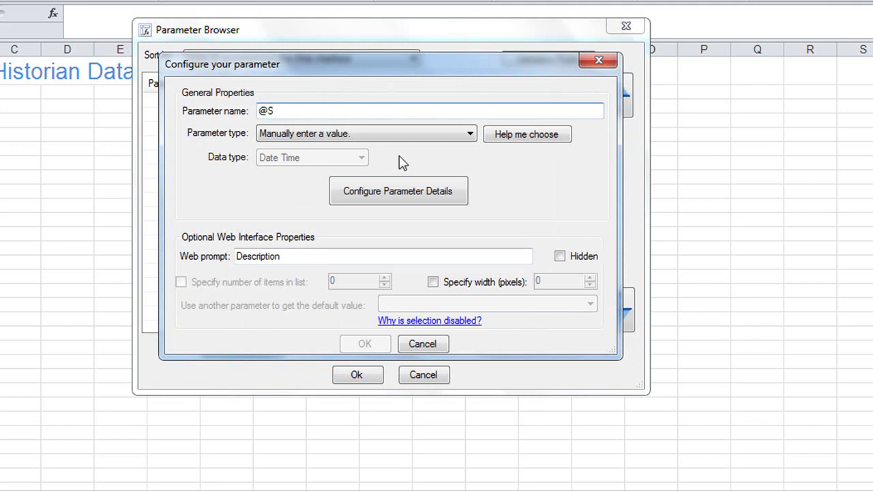
text(artar)
click(399, 193)
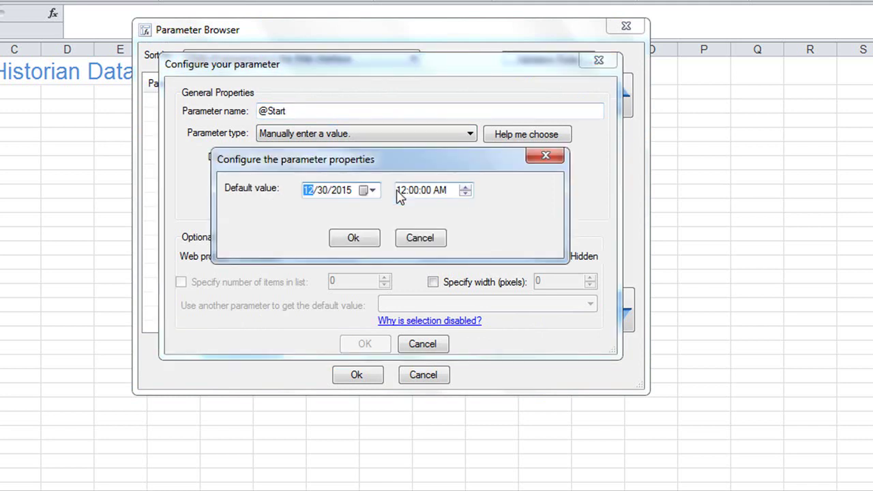
click(363, 245)
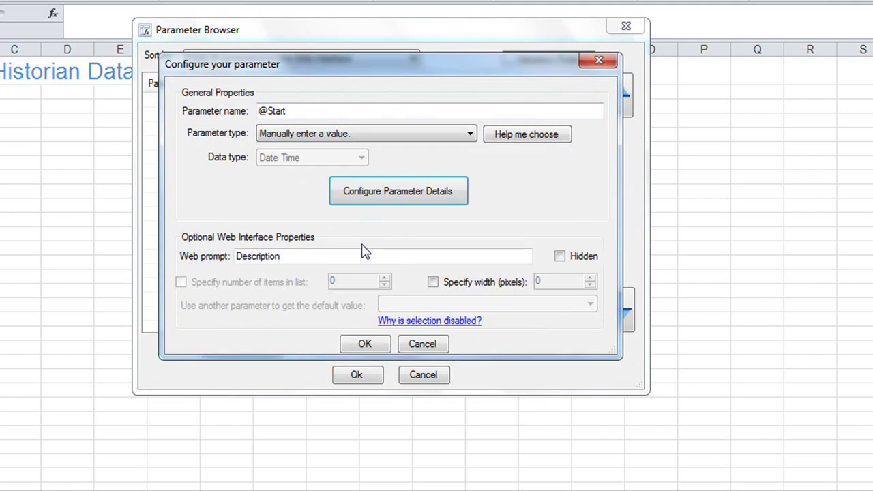
drag(403, 253, 220, 257)
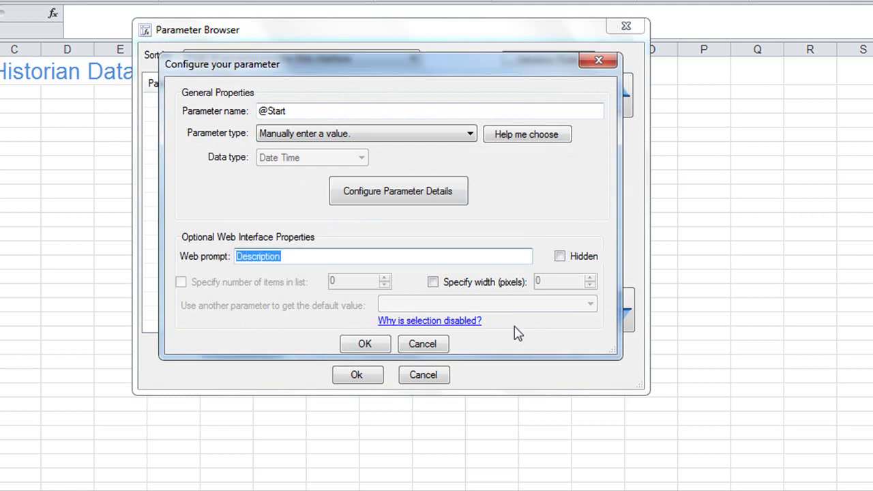
text(STARTTime)
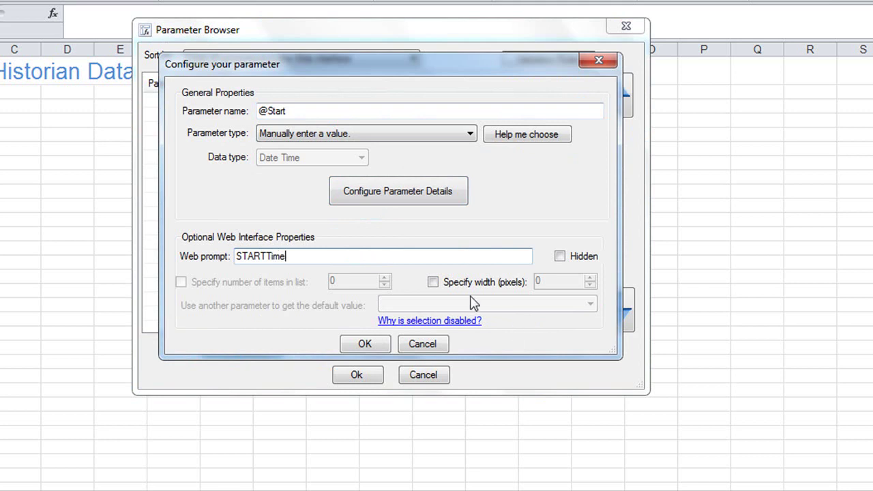
click(267, 256)
click(375, 346)
click(374, 350)
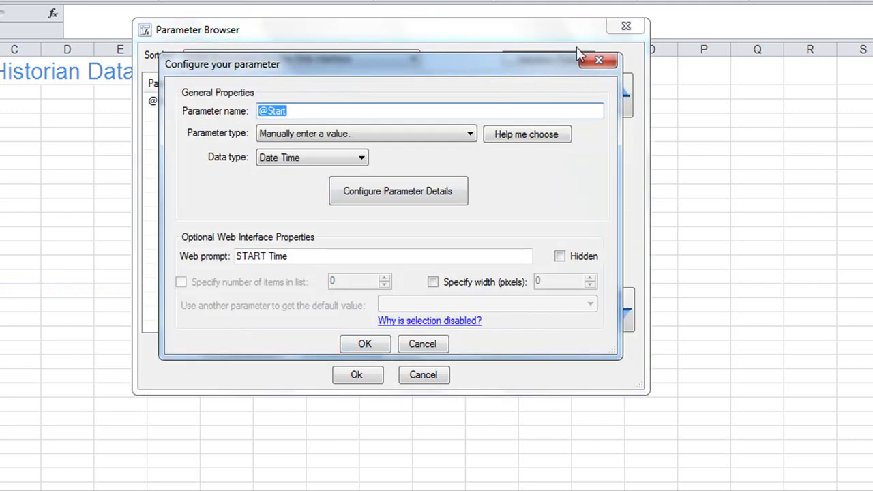
click(595, 61)
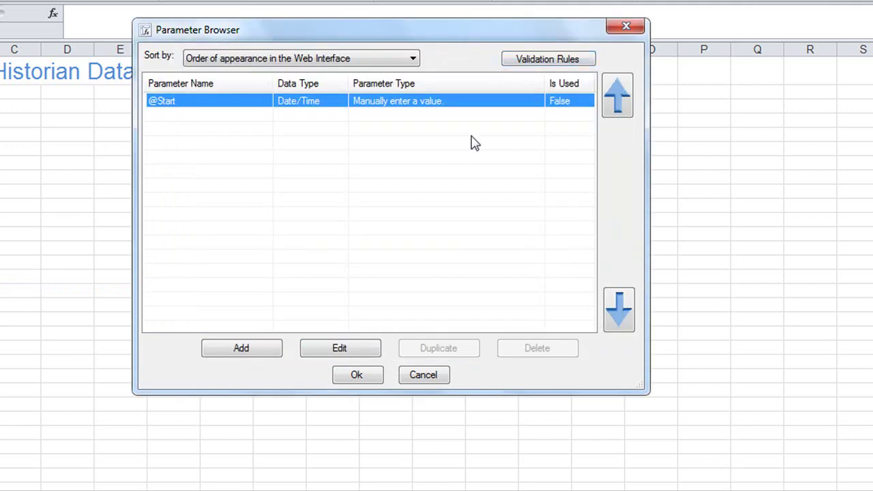
click(232, 349)
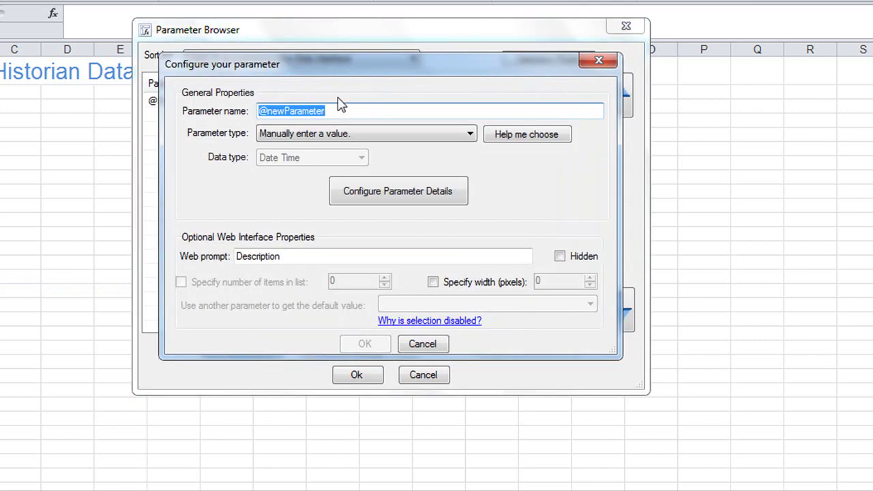
text(End)
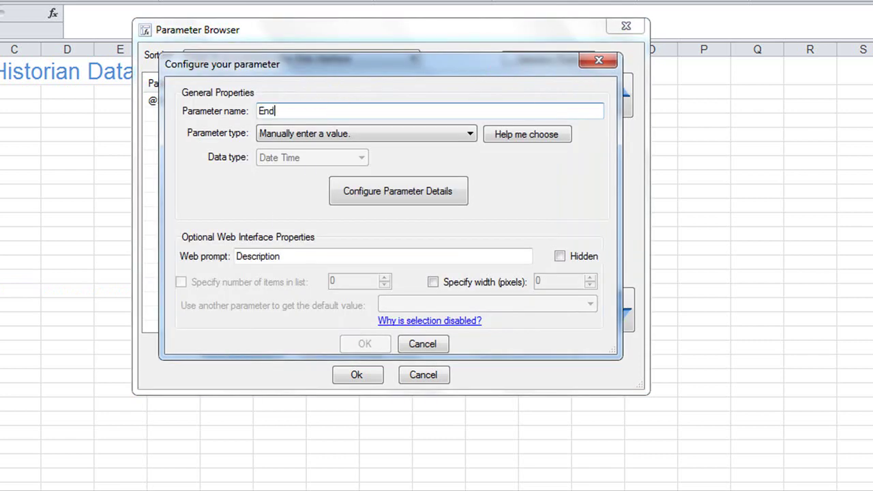
drag(334, 70, 372, 140)
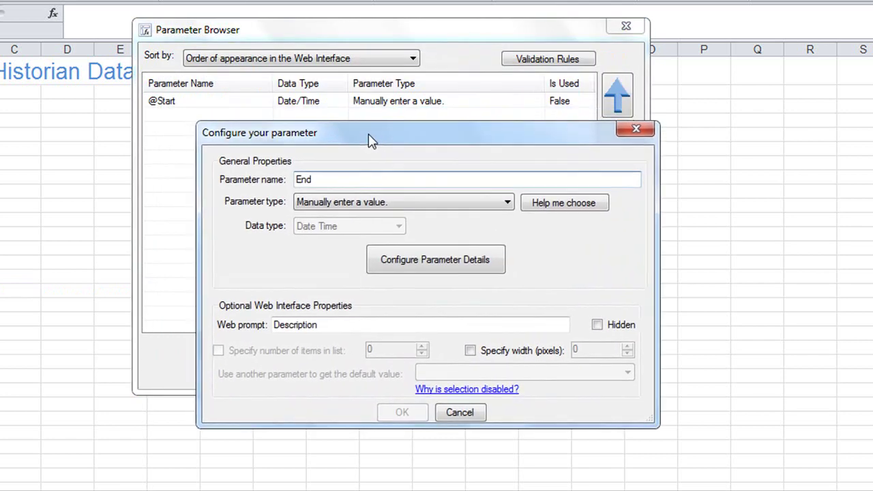
double_click(290, 327)
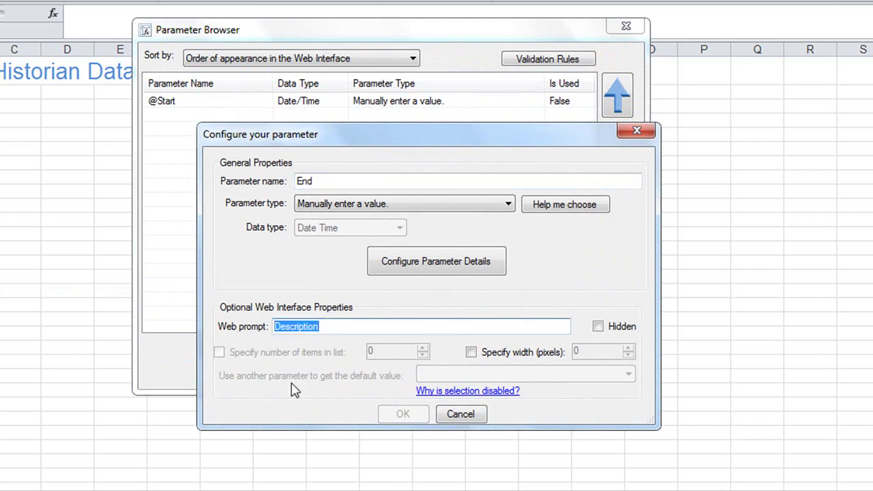
text(End Time)
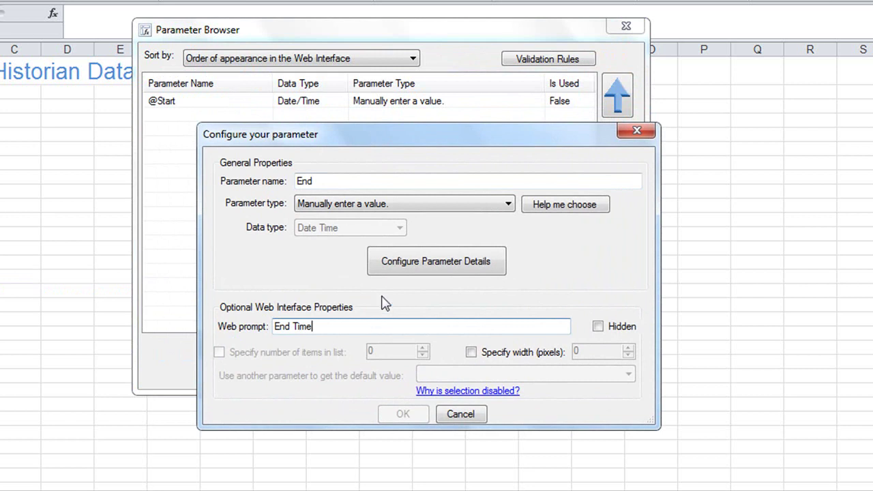
click(399, 268)
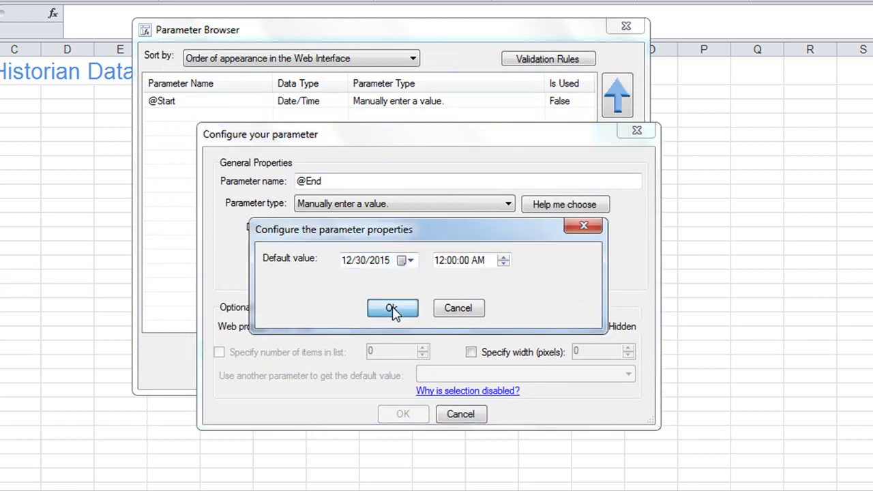
click(393, 307)
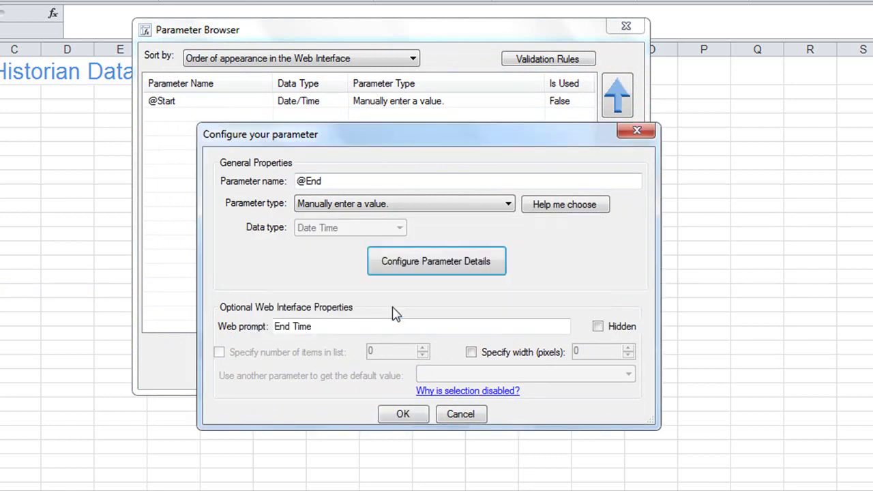
click(402, 415)
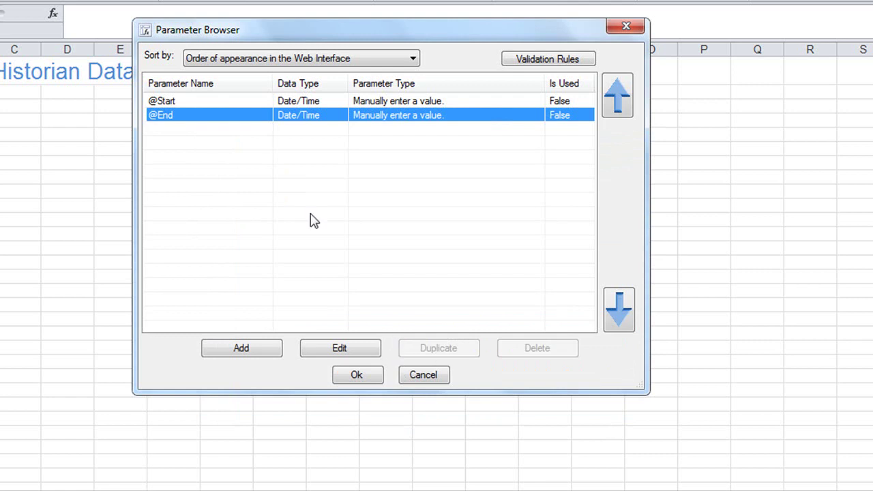
click(190, 103)
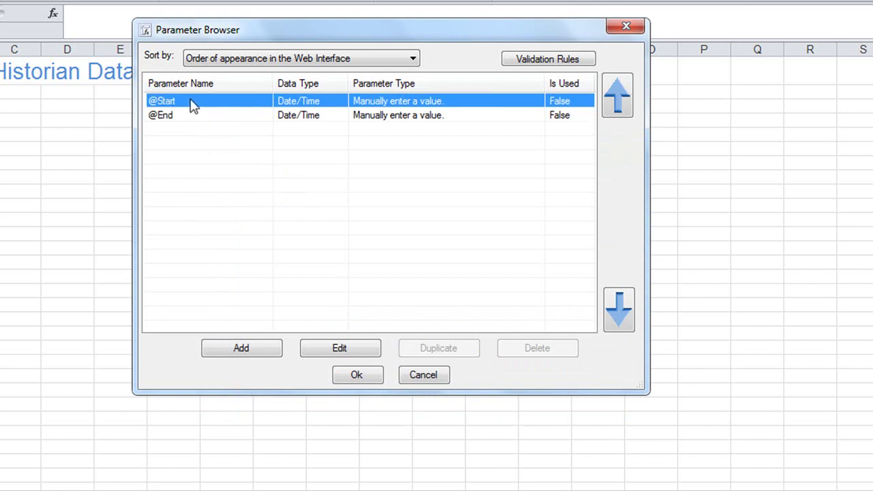
click(356, 374)
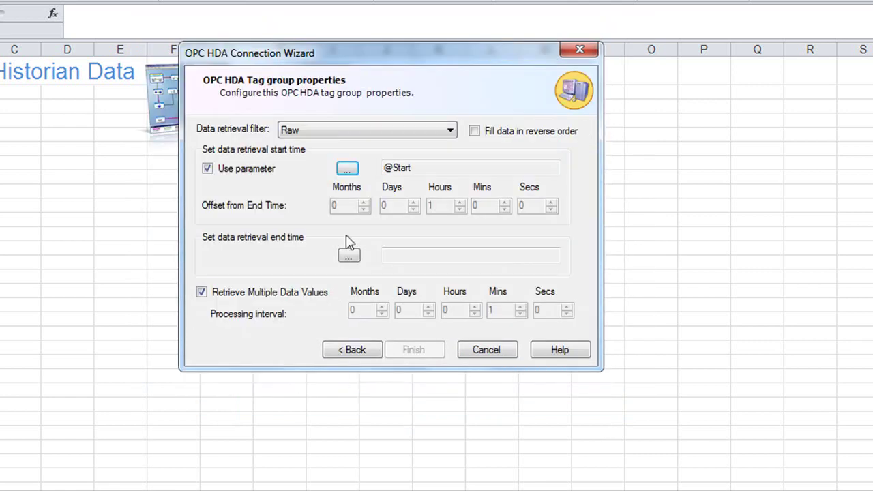
double_click(414, 168)
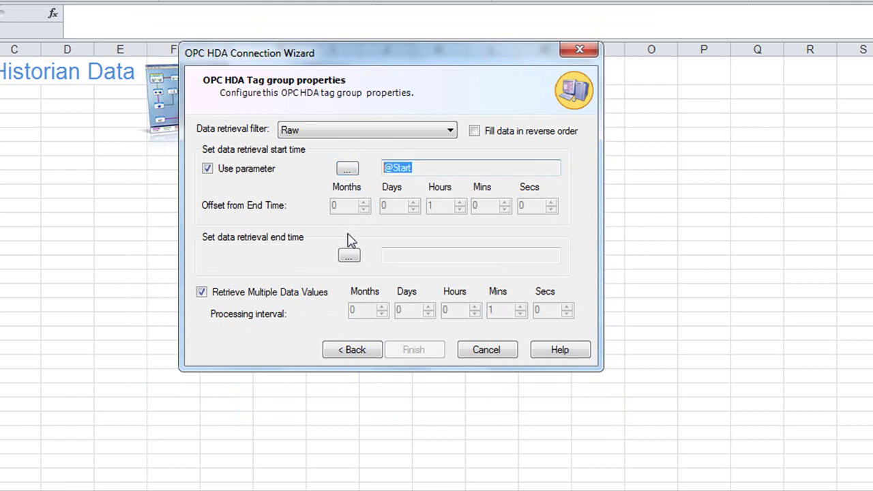
click(348, 255)
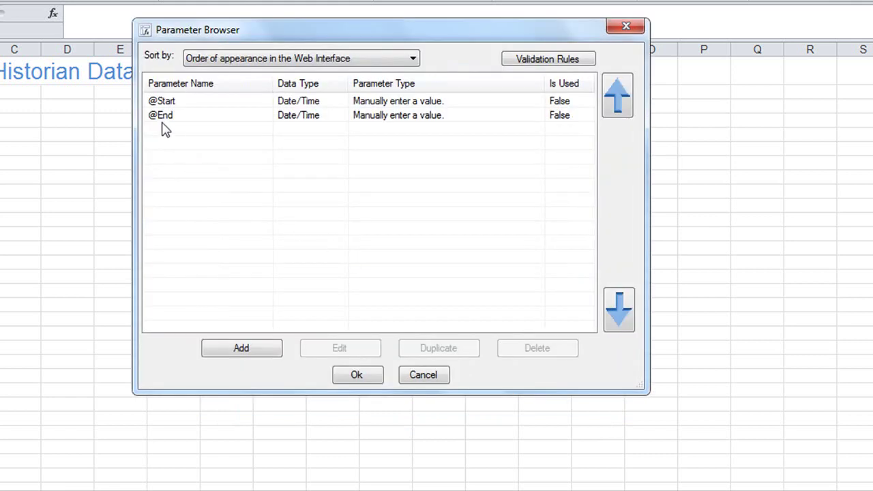
click(164, 117)
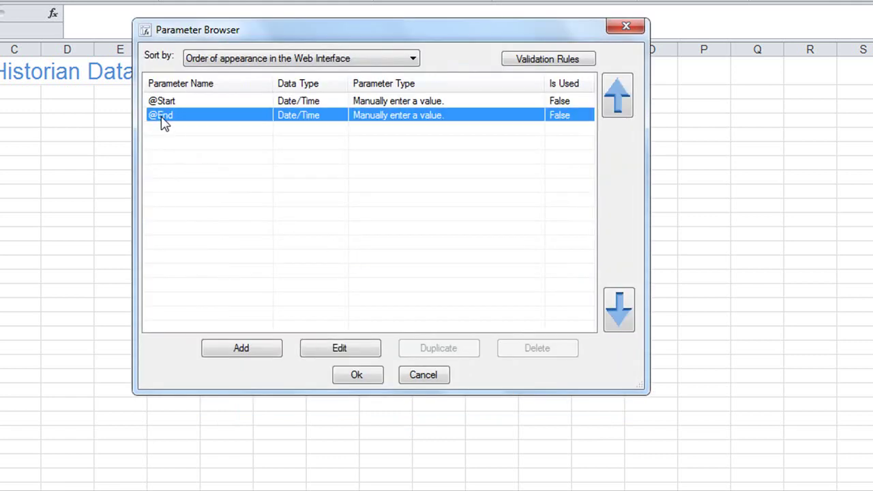
click(346, 382)
double_click(411, 255)
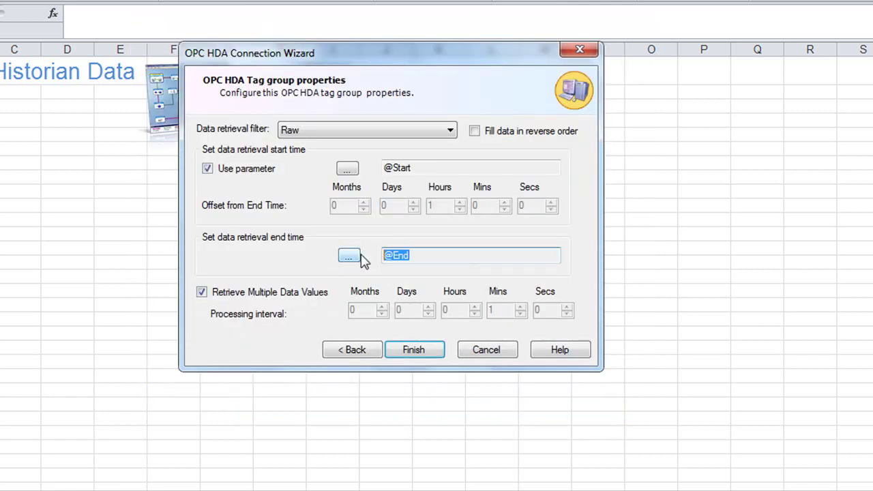
click(409, 351)
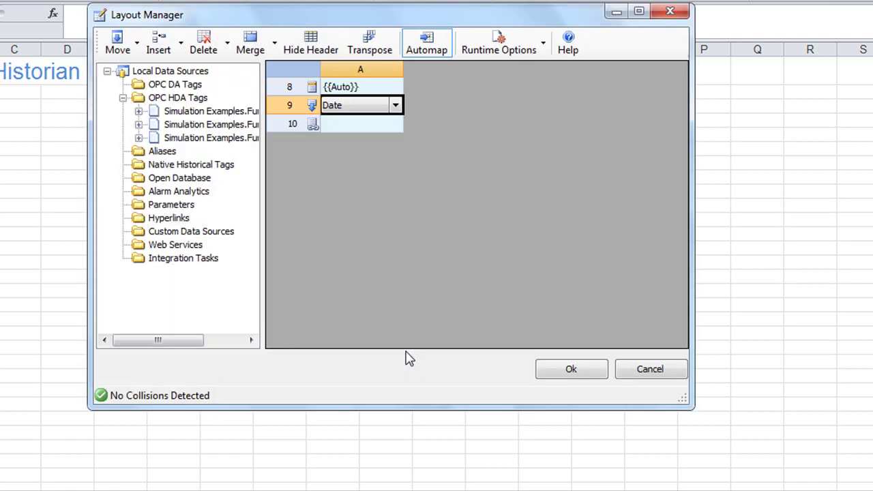
Insert layout columns B, C and D for the first tag's Time, Milliseconds and Value fields
drag(344, 18, 339, 103)
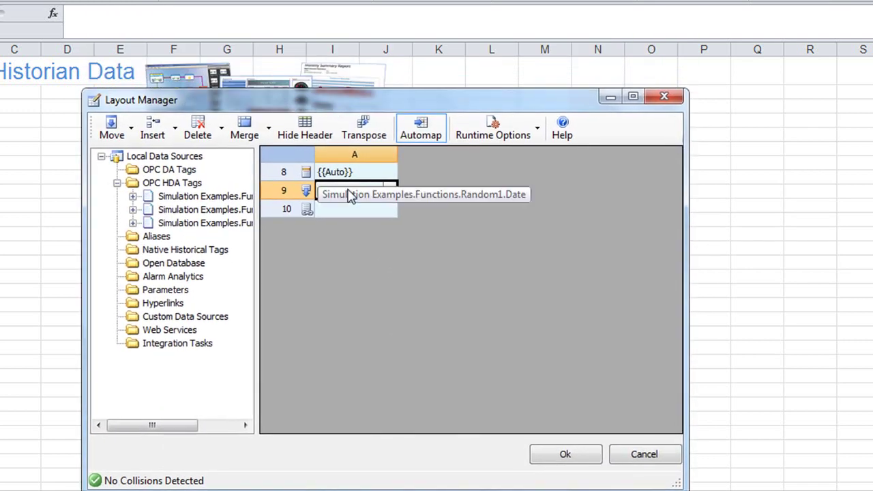
click(152, 132)
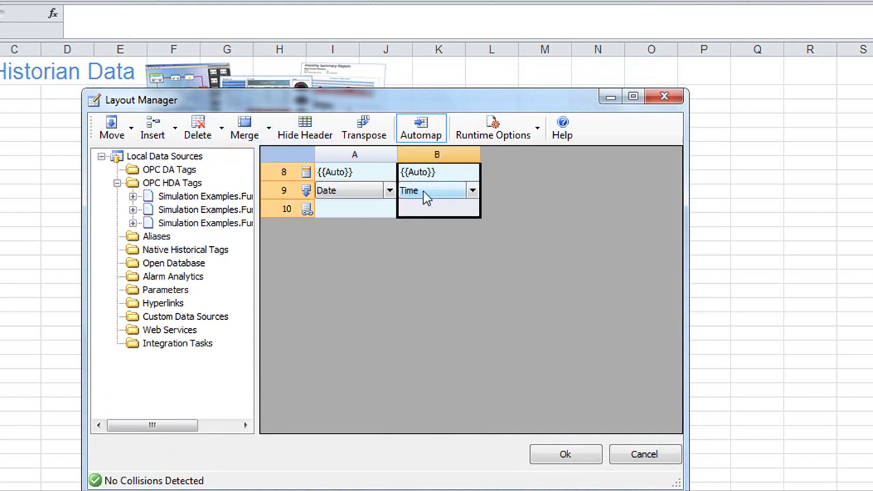
click(154, 133)
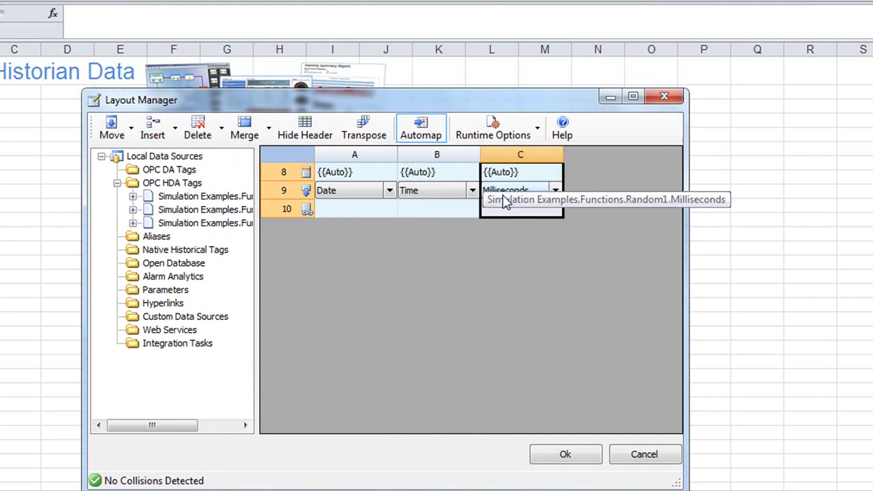
click(152, 131)
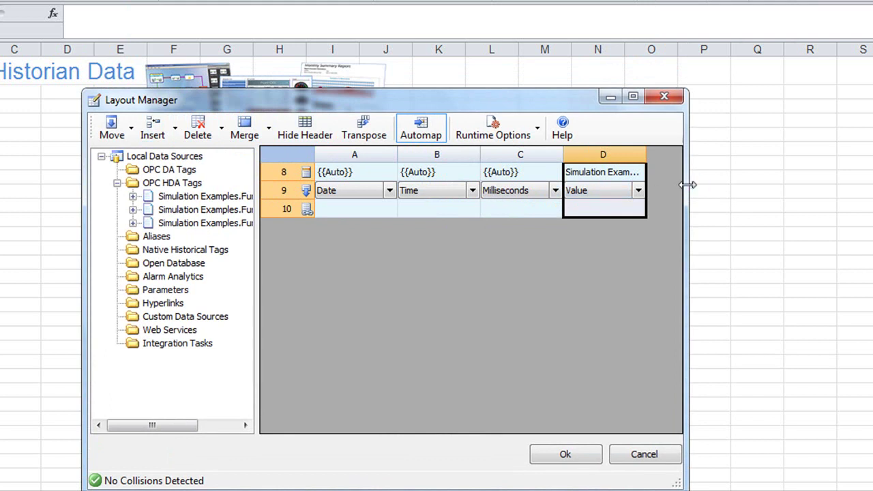
Shorten the column D header to Random1 and fit the column width to the shorter name
drag(688, 184, 826, 186)
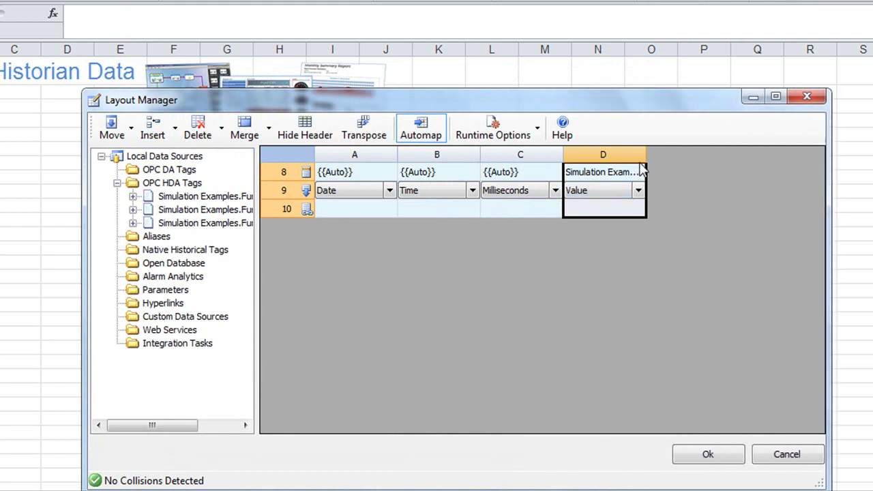
drag(647, 159, 737, 167)
click(698, 175)
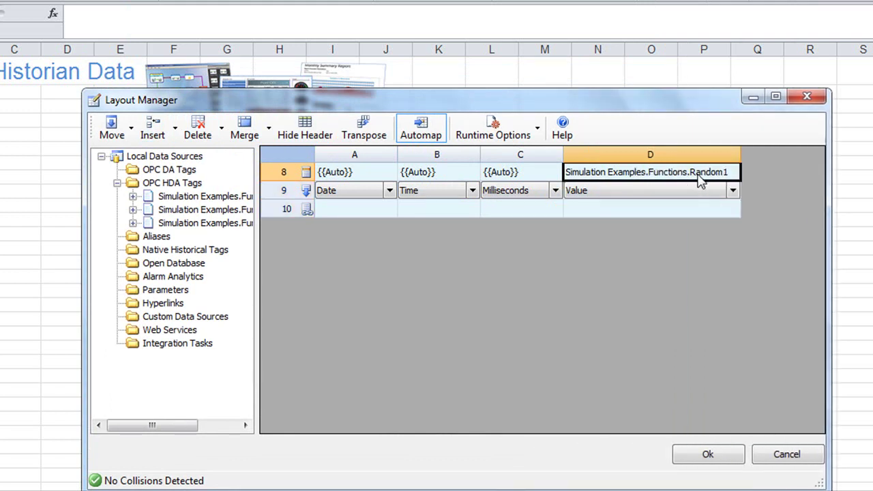
click(699, 175)
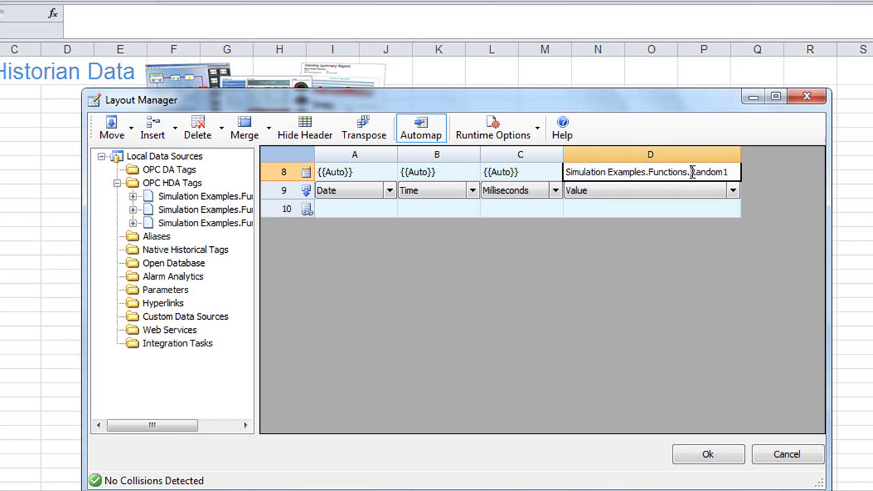
drag(692, 171, 519, 155)
key(Delete)
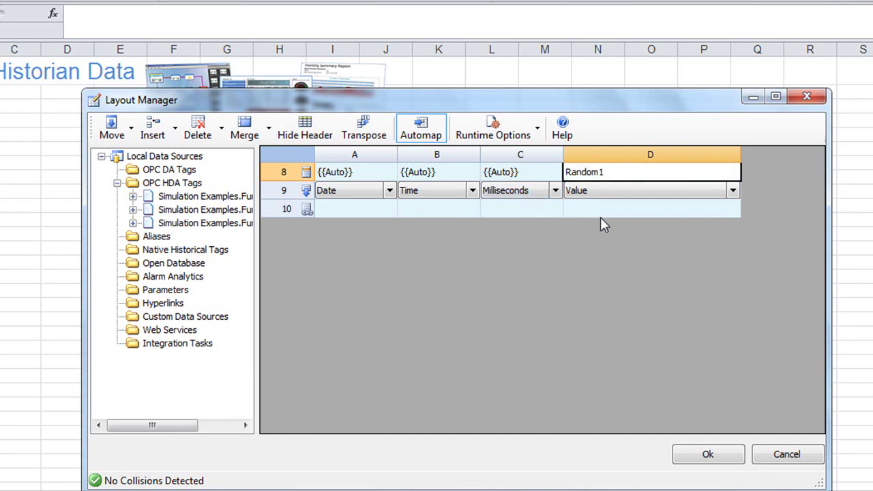
drag(740, 154, 636, 155)
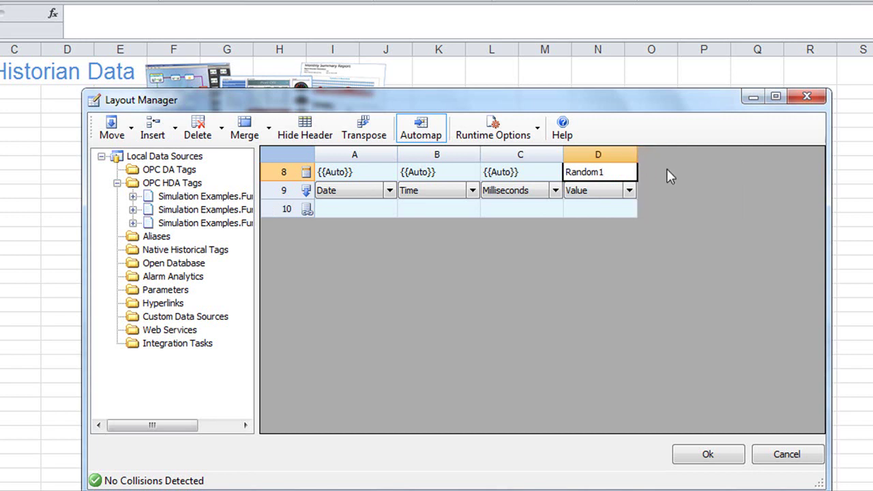
Insert column E for the next tag's value, widen it, and look through the fields available for mapping
click(150, 134)
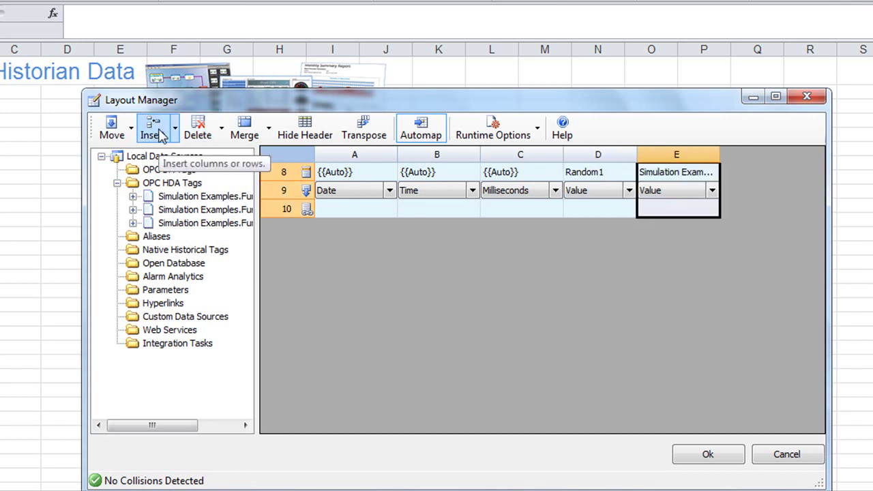
click(670, 172)
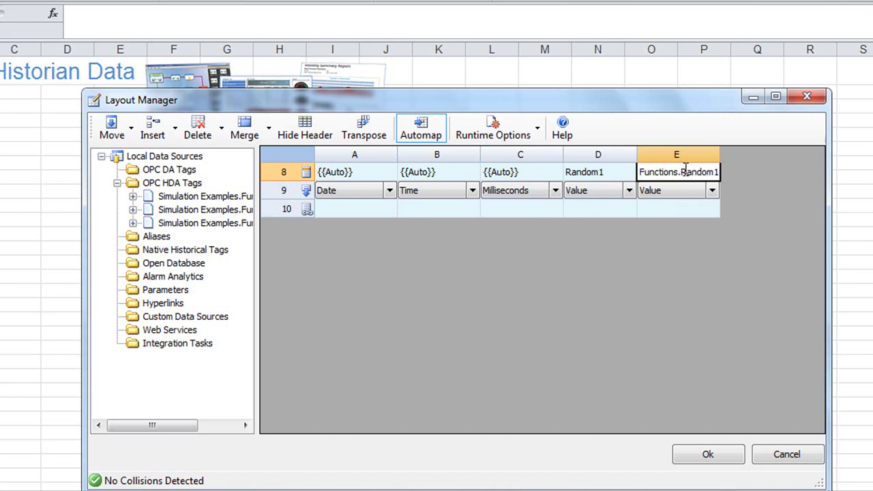
drag(718, 155, 772, 155)
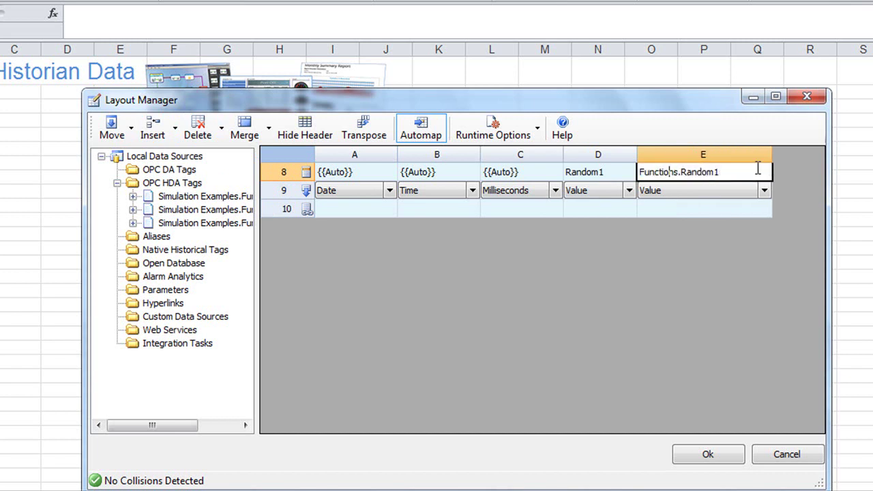
click(767, 195)
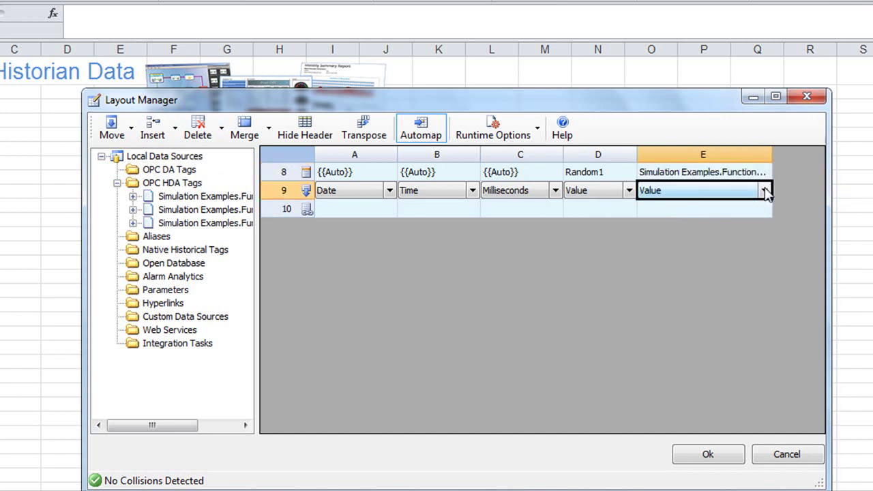
click(765, 192)
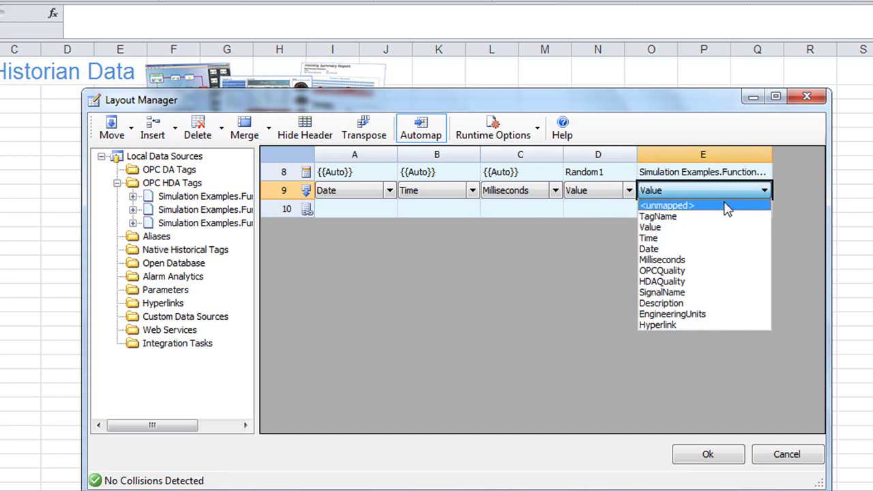
key(Escape)
Check which OPC HDA tag's Value is mapped to cell E9 and set the column E header to Random2
click(132, 210)
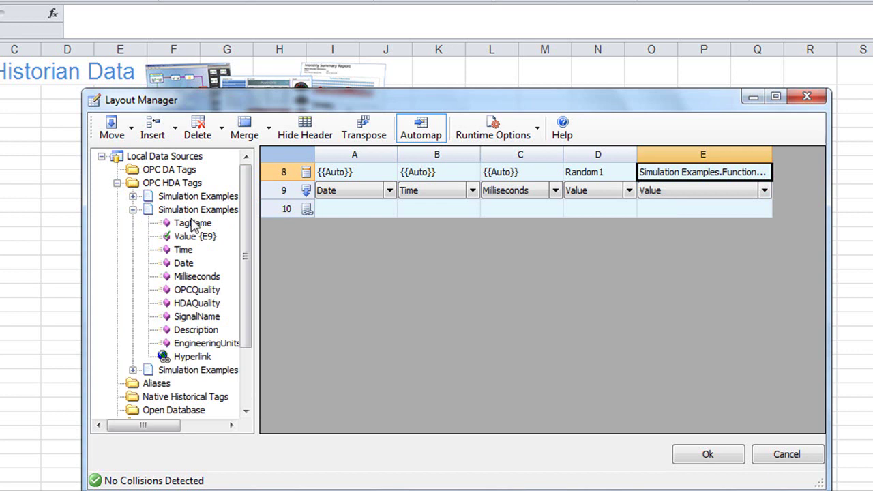
drag(256, 205, 323, 208)
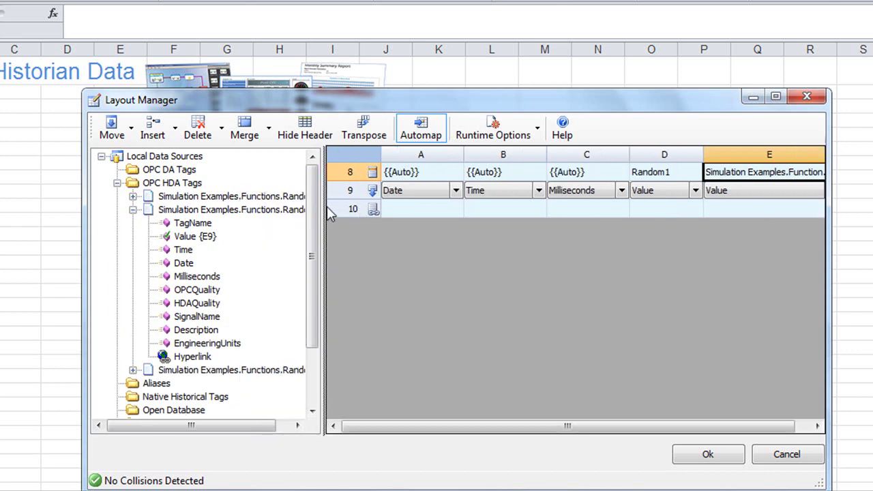
drag(324, 207, 357, 206)
click(300, 215)
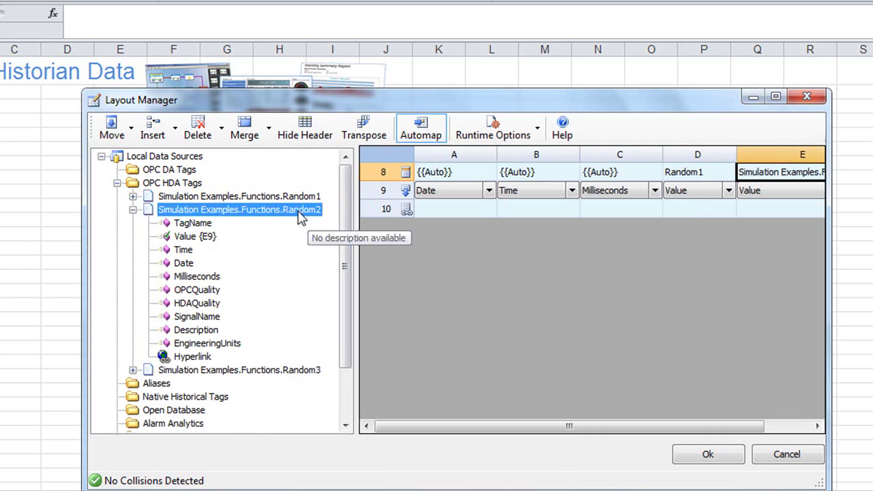
click(191, 239)
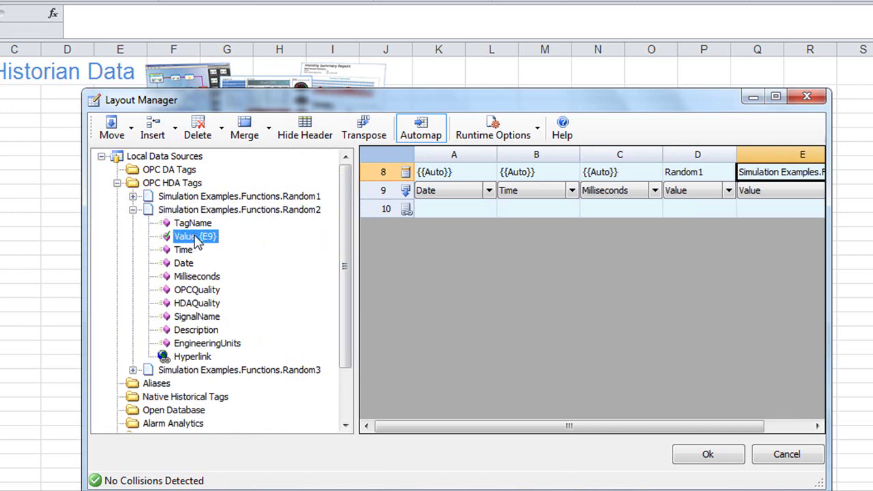
text(Random2)
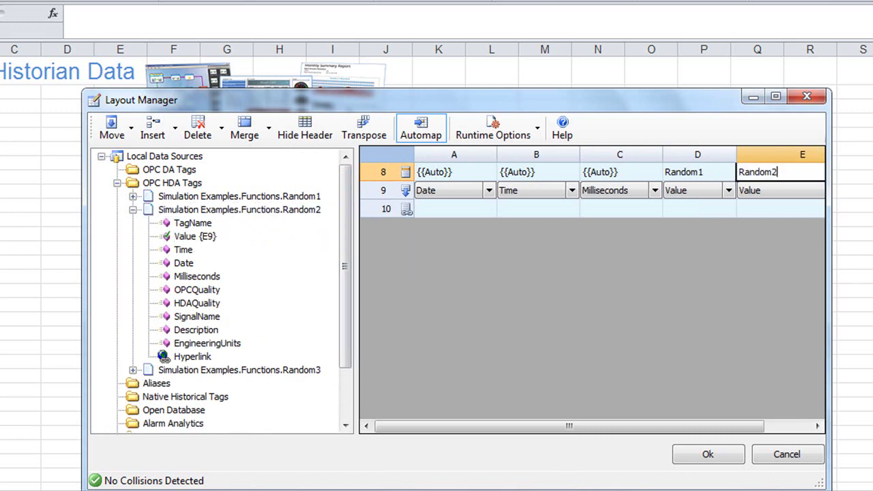
key(Return)
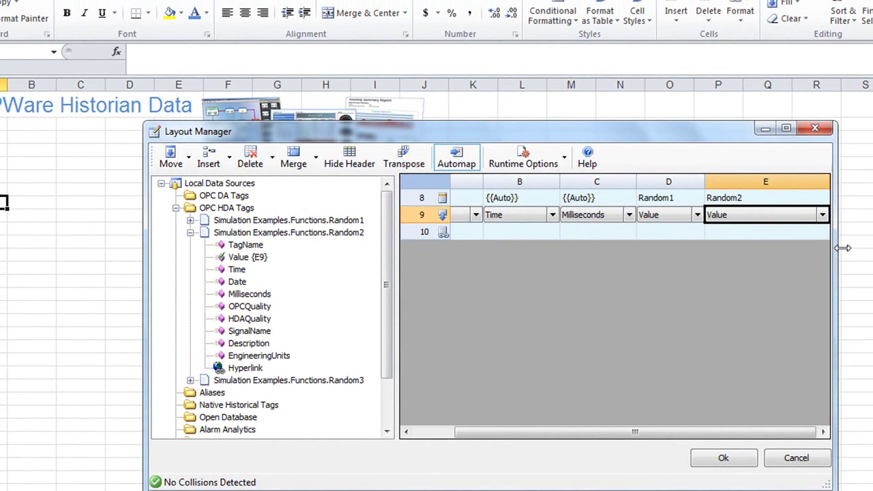
Enlarge the Layout Manager, insert column F, and map the Value of Simulation Examples.Functions.Random3 to cell F9
drag(832, 227, 872, 229)
drag(408, 137, 267, 120)
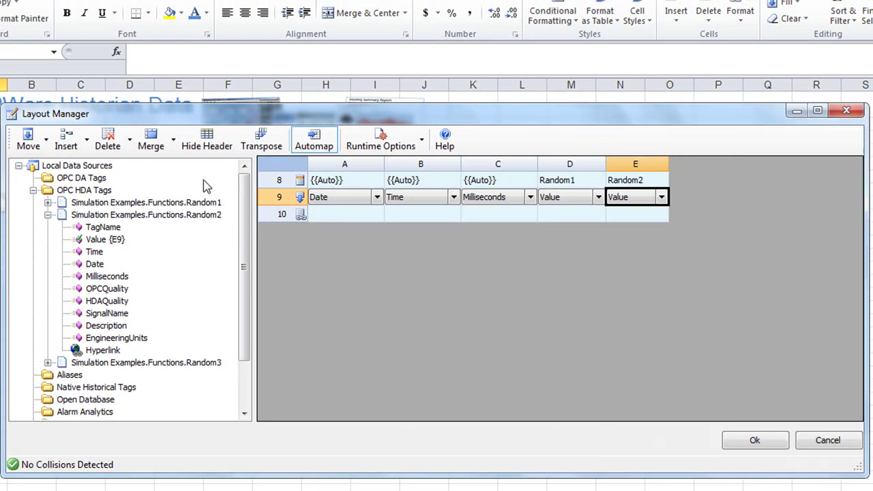
click(66, 140)
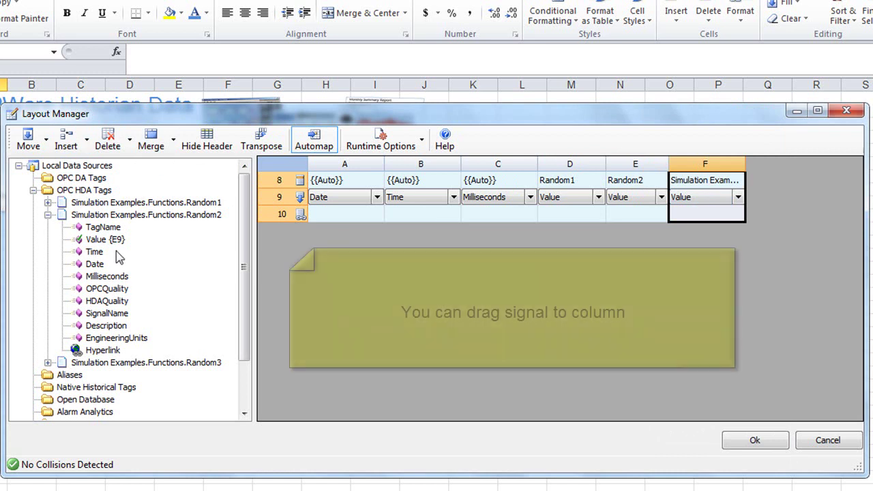
click(48, 215)
click(47, 227)
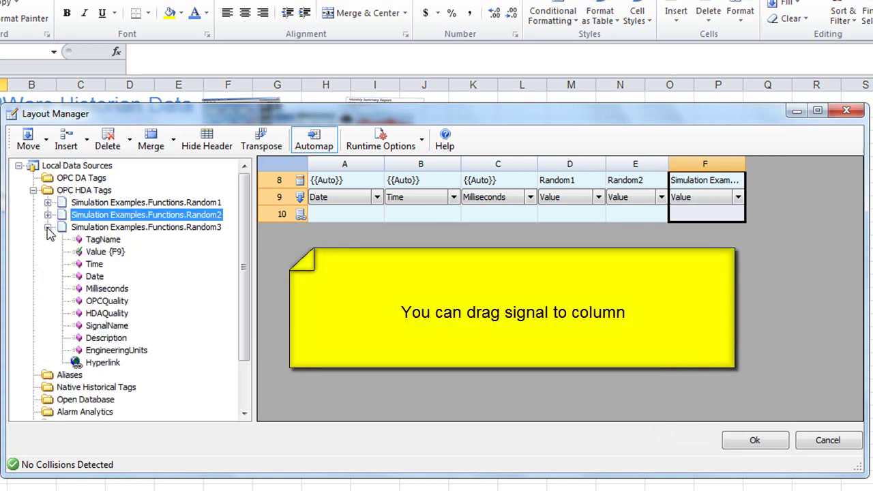
click(102, 252)
drag(111, 259, 708, 199)
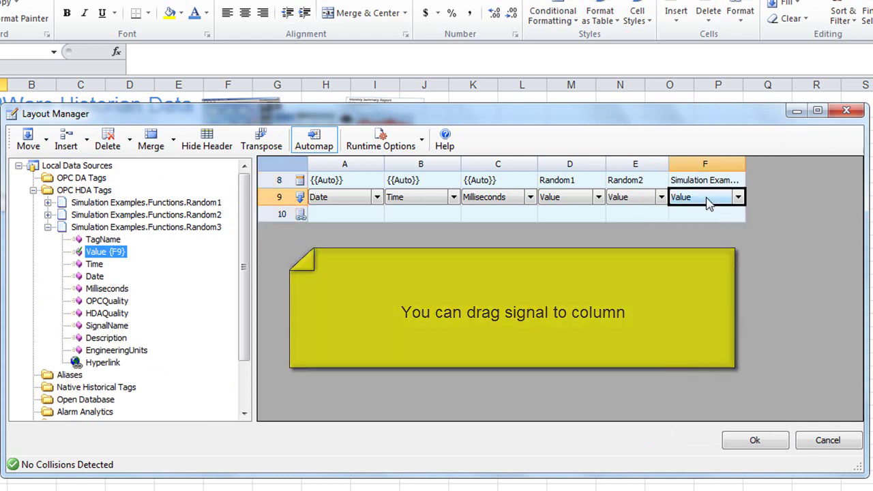
Set the column F header to Random3
click(719, 181)
click(717, 180)
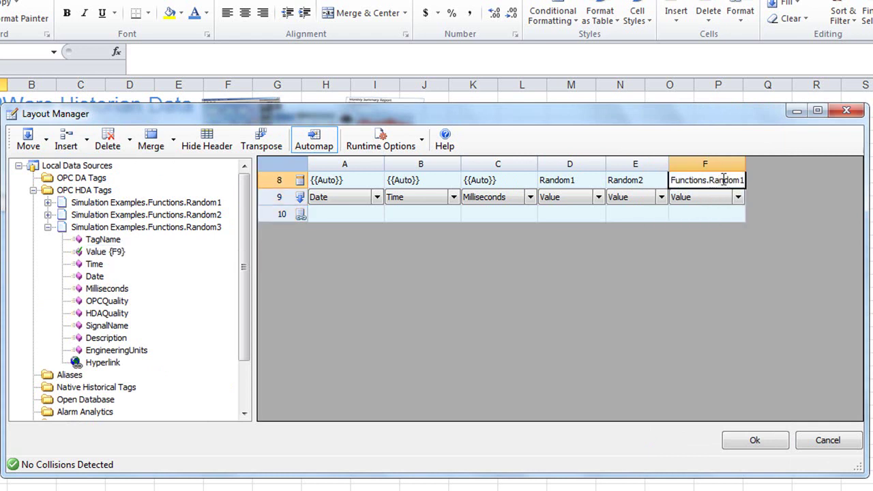
drag(743, 180, 653, 178)
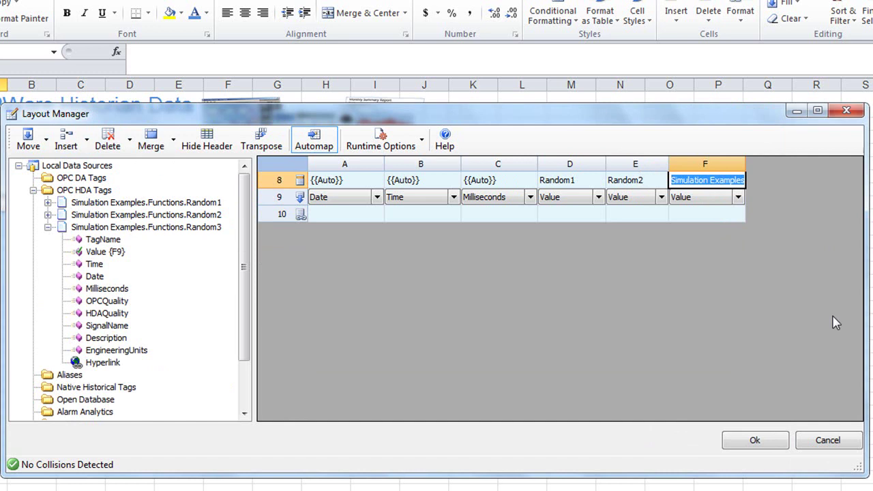
text(Random3)
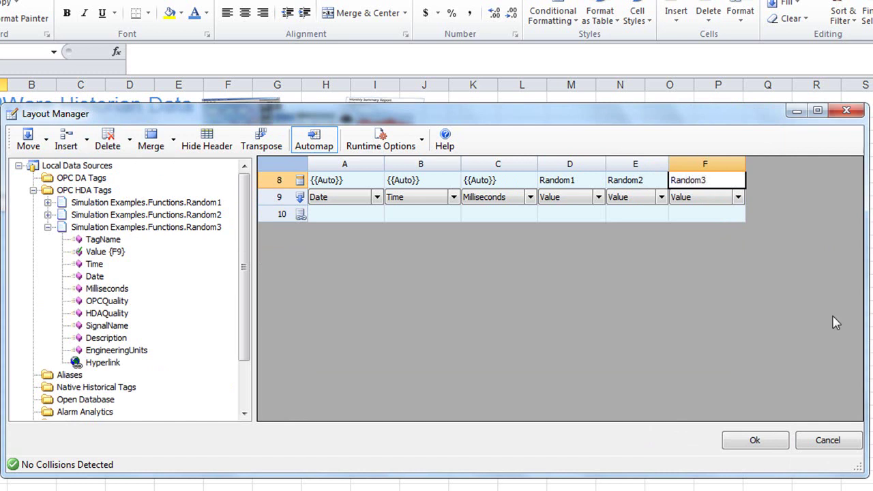
key(Return)
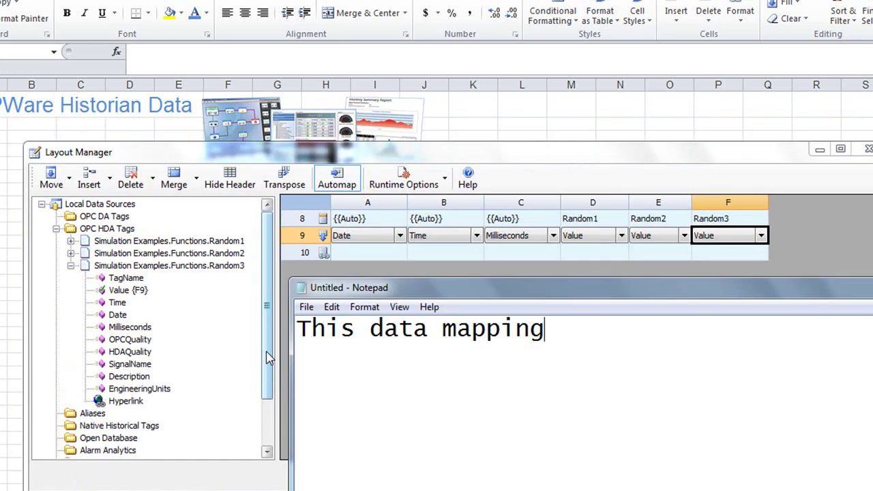
Finish the Notepad note on a second line with "will be on specified cells."
key(Return)
text(will be on specified cells.)
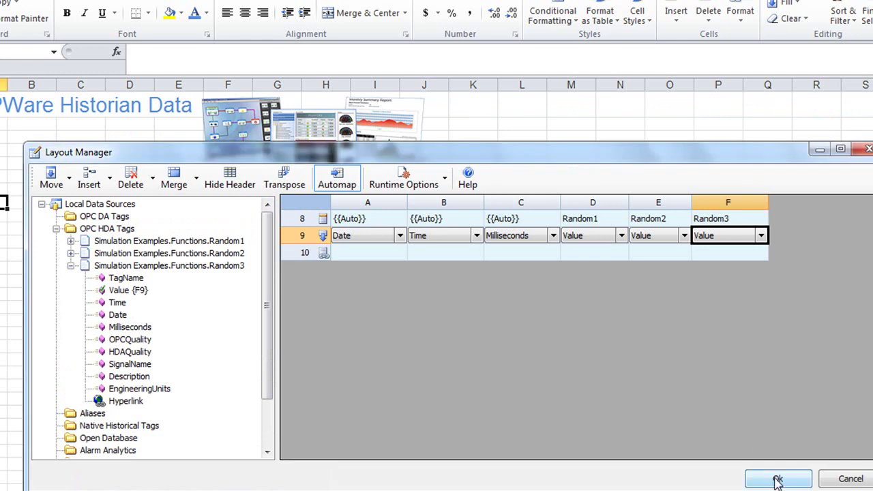
Accept the layout for the data mapping and widen worksheet columns A to F to fit the headers
click(775, 478)
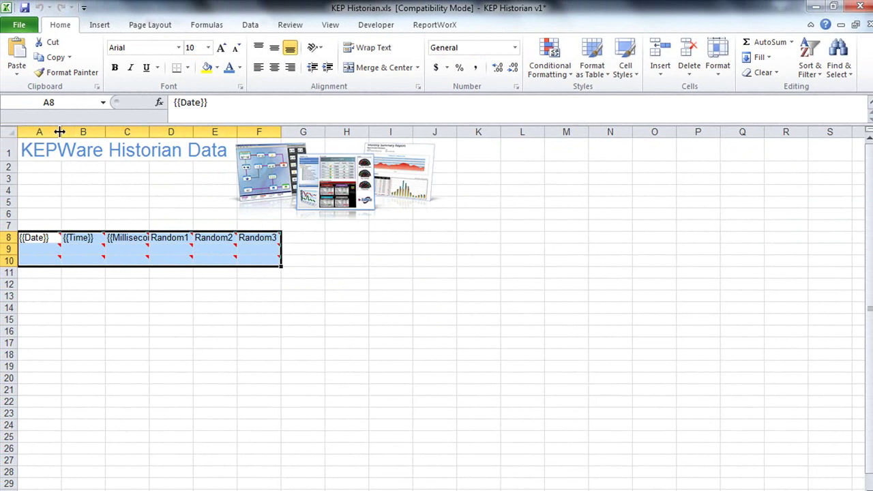
drag(60, 131, 243, 132)
click(66, 215)
Format cells A8:A10 as Date with the *3/14/2001 type and the English (U.S.) locale
drag(53, 231, 47, 257)
right_click(48, 258)
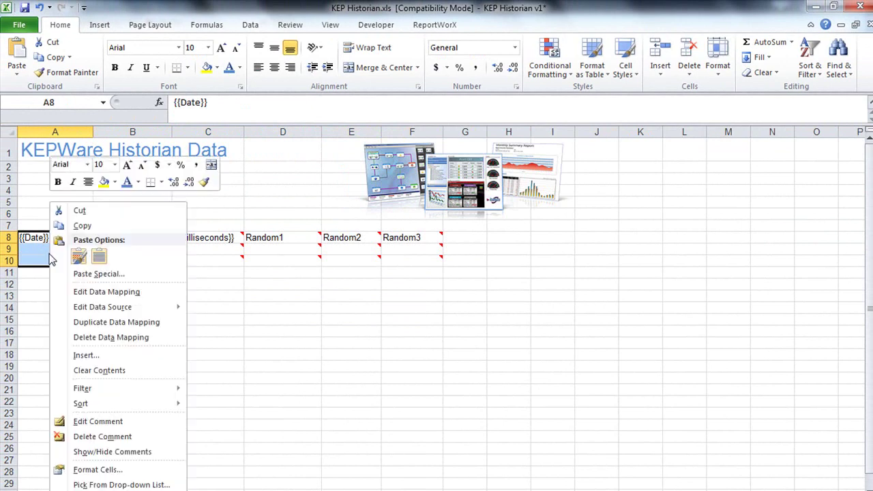
click(126, 470)
click(15, 239)
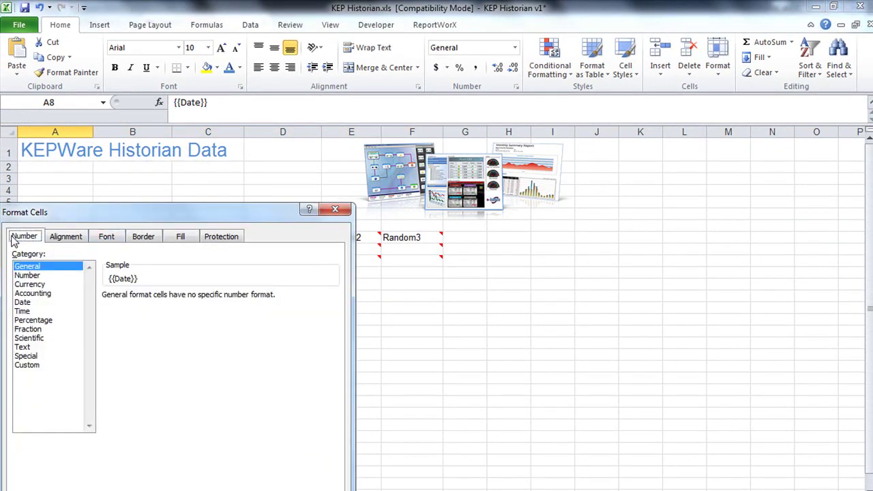
click(24, 302)
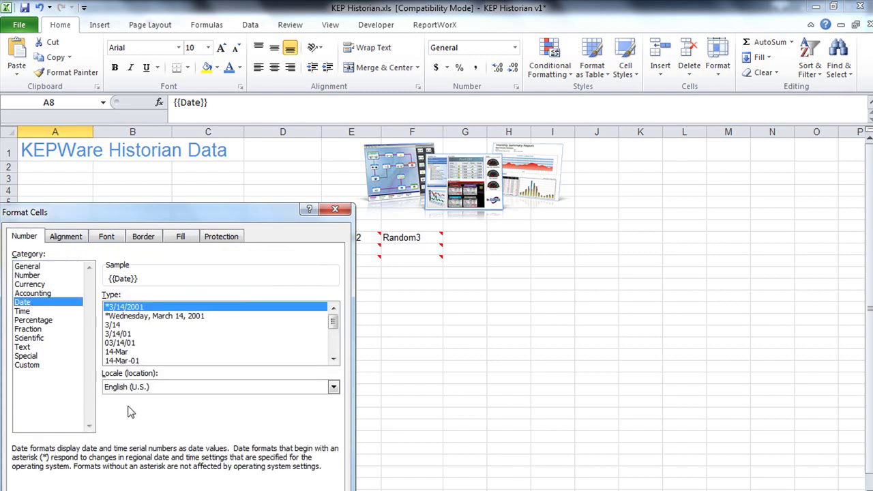
drag(158, 217, 170, 173)
click(275, 467)
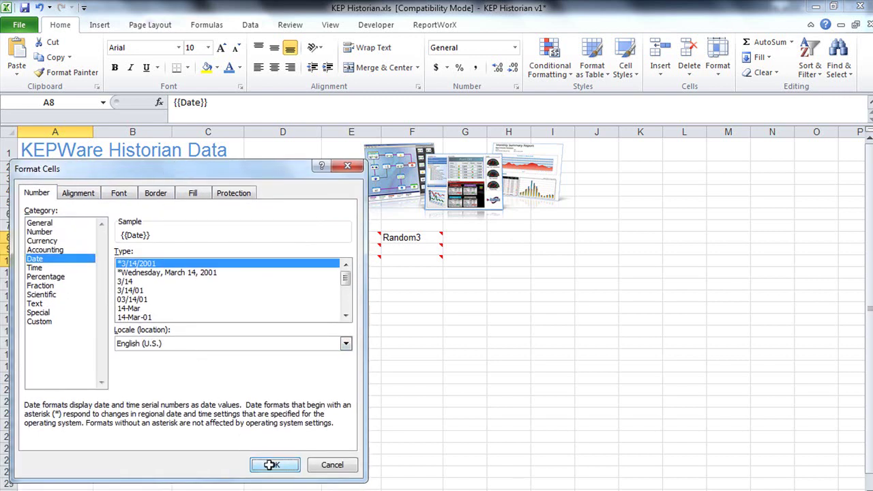
Format cells B8:B10 of the {{Time}} column with the Time number category
drag(110, 237, 136, 260)
right_click(141, 259)
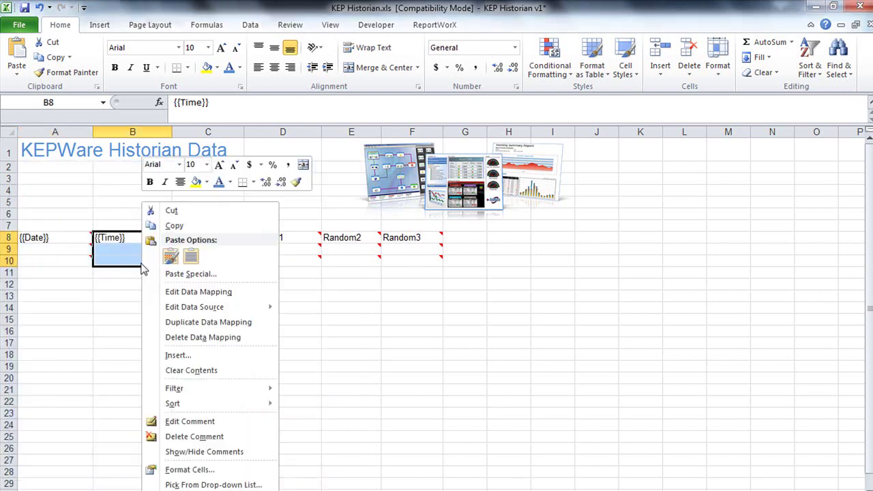
click(190, 470)
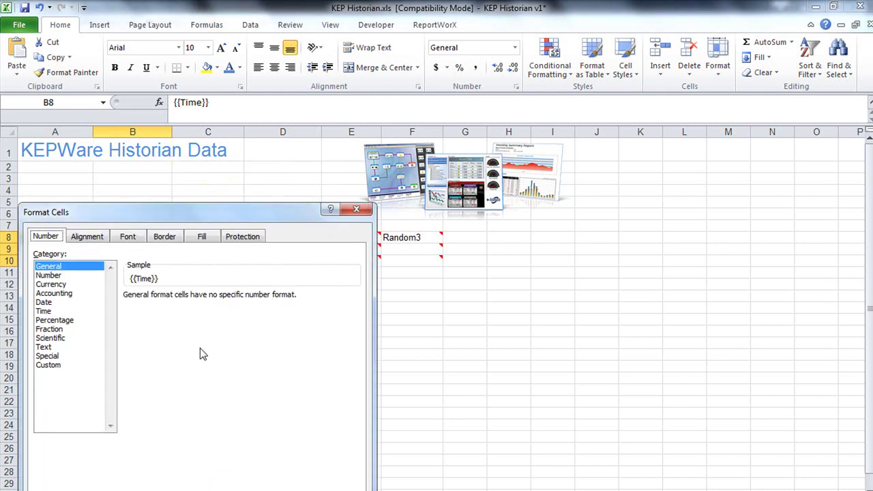
click(44, 311)
drag(217, 218, 243, 178)
click(304, 469)
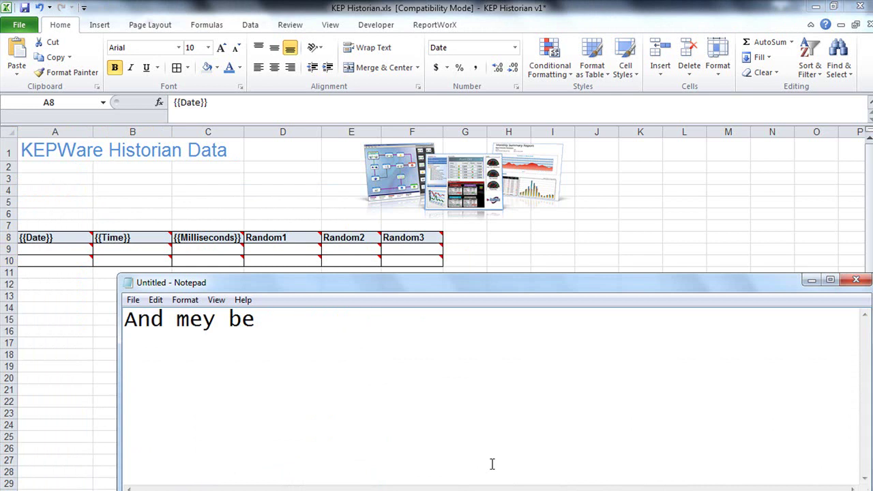
Finish the Notepad note with "with Chart."
text(with Chart.)
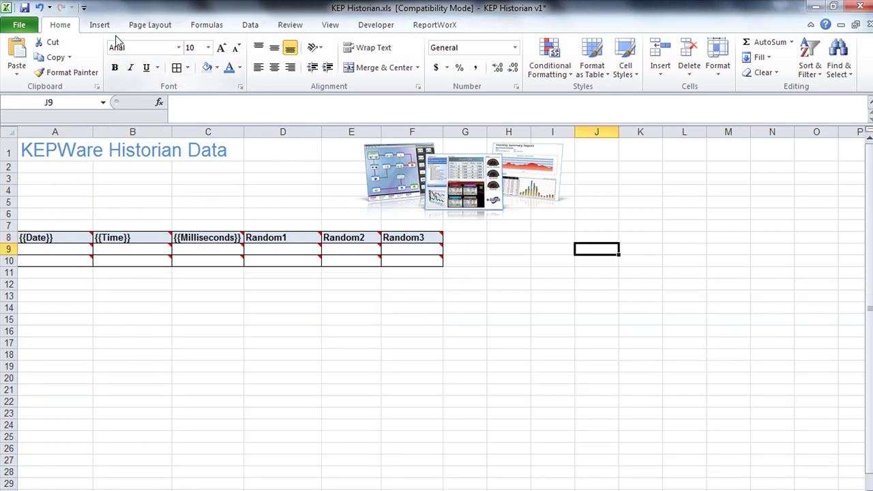
Insert a blank basic 2-D line chart and move it clear of the data table, beside column F
click(100, 26)
click(290, 69)
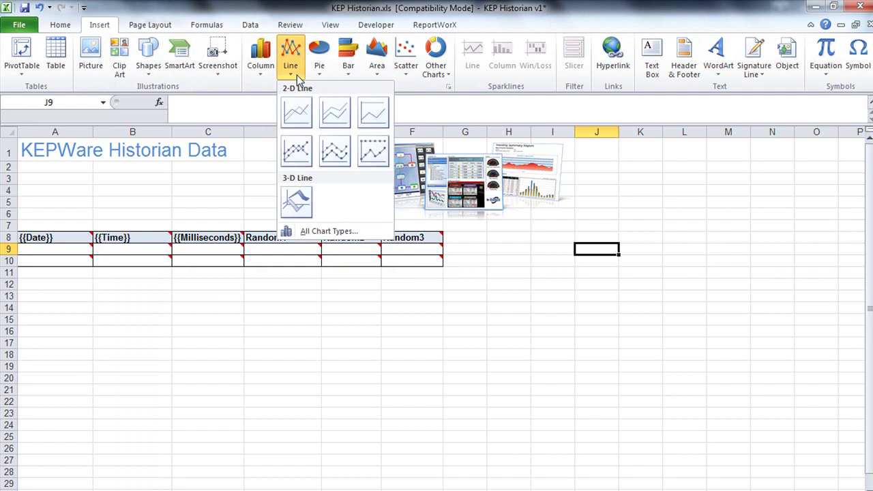
click(296, 111)
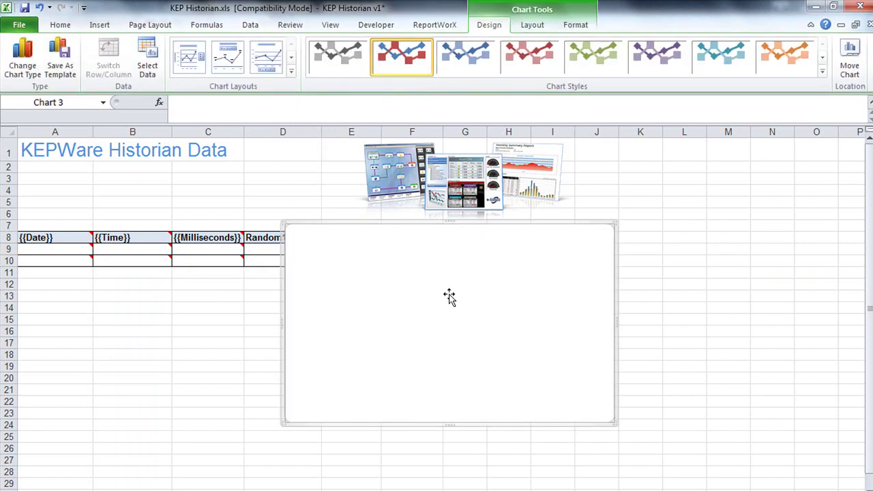
drag(501, 302, 641, 312)
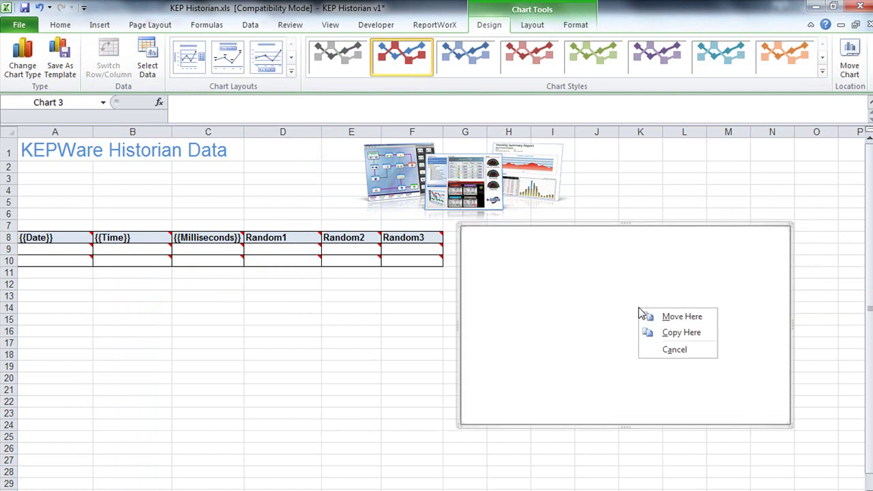
click(539, 271)
Set the chart's data range to Sheet1 cells B8:B10 and D8:F10
right_click(546, 276)
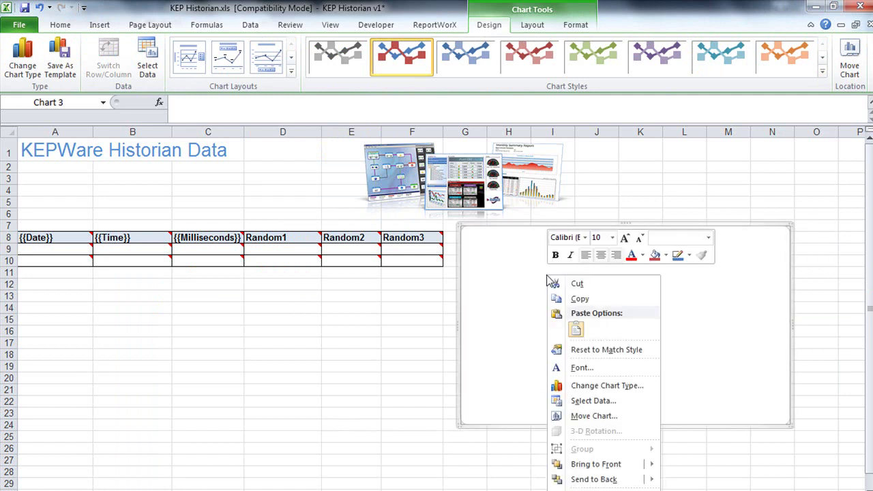
click(591, 402)
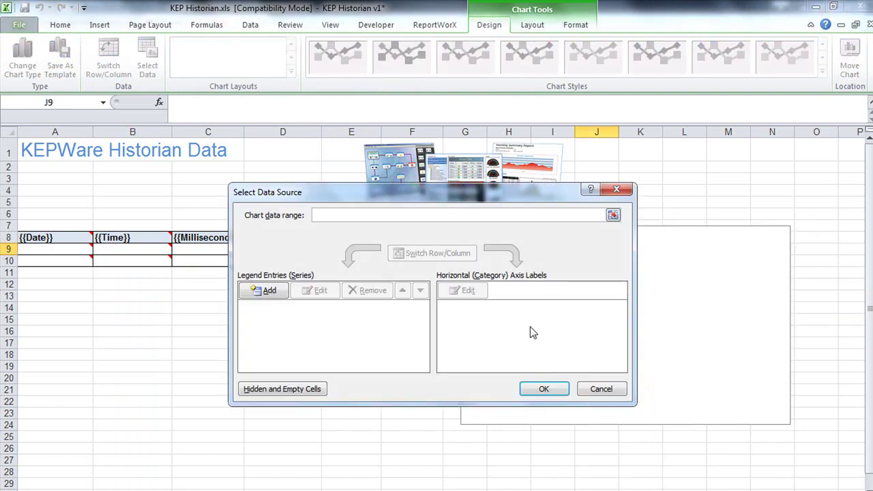
drag(456, 202, 631, 175)
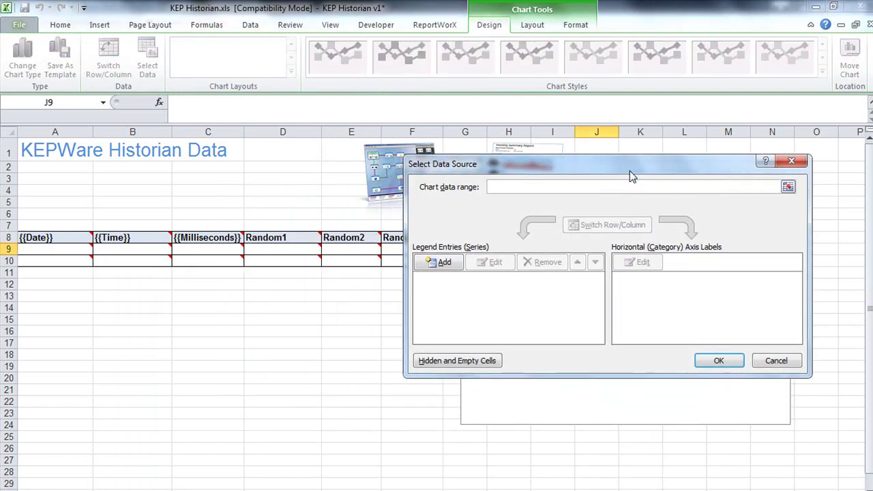
click(788, 188)
click(794, 188)
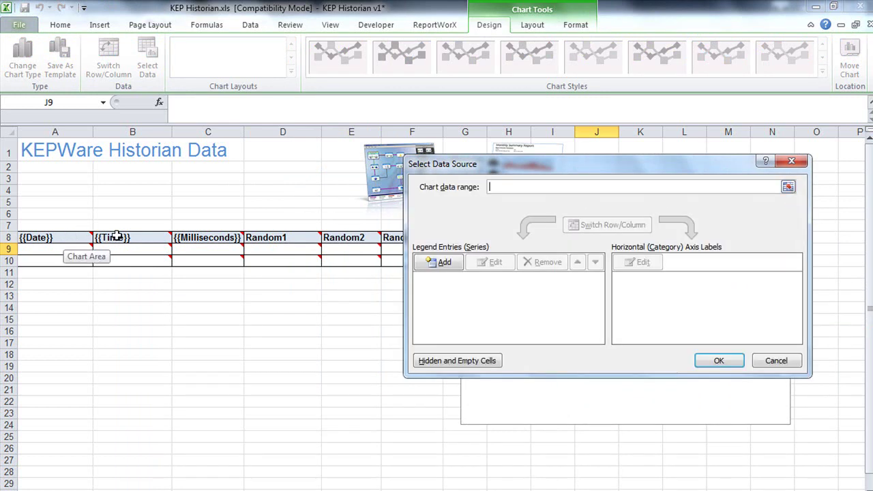
drag(136, 236, 135, 260)
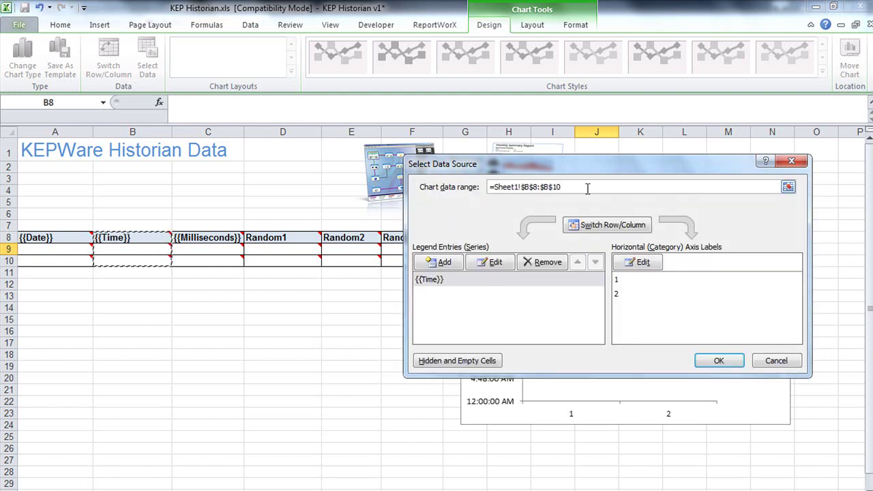
text(,)
drag(565, 169, 617, 169)
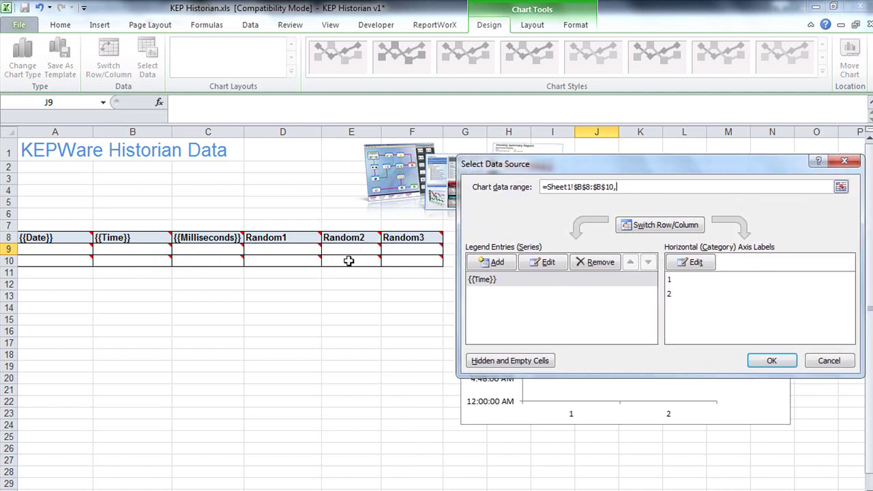
drag(287, 238, 399, 261)
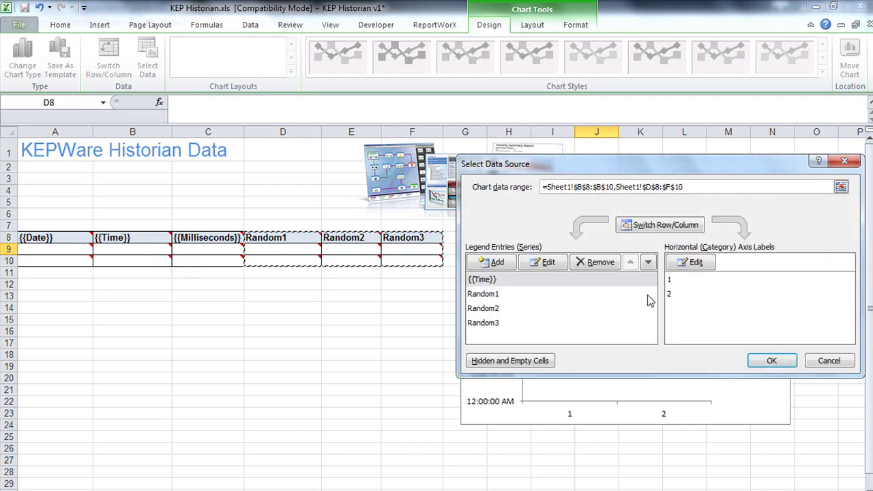
Remove the {{Time}} series from the chart and use B8:B10 as the horizontal axis labels
click(564, 282)
click(596, 263)
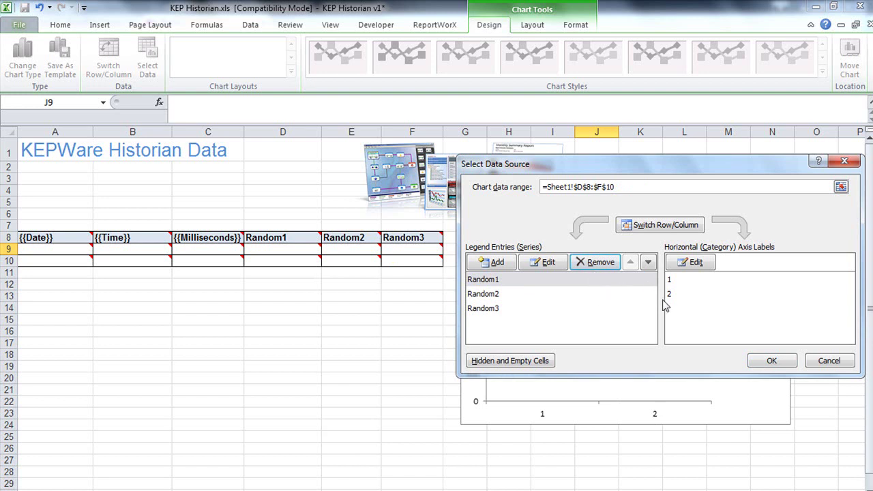
click(691, 263)
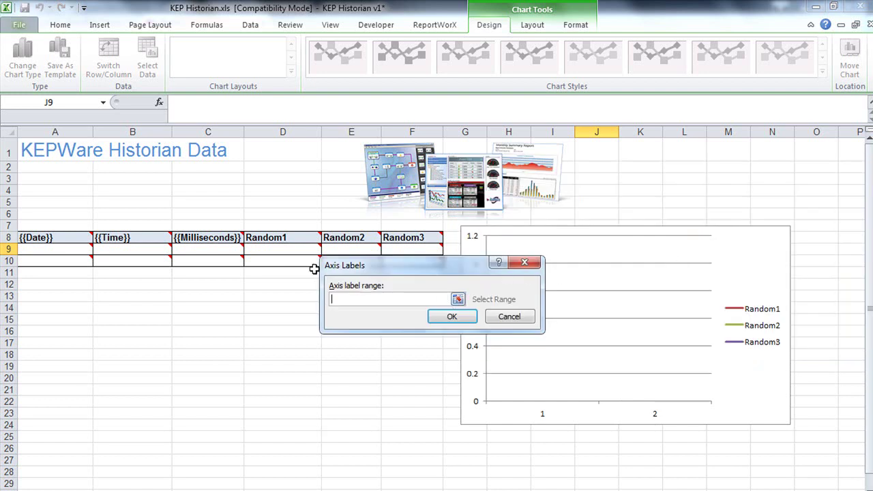
drag(144, 236, 144, 259)
key(Return)
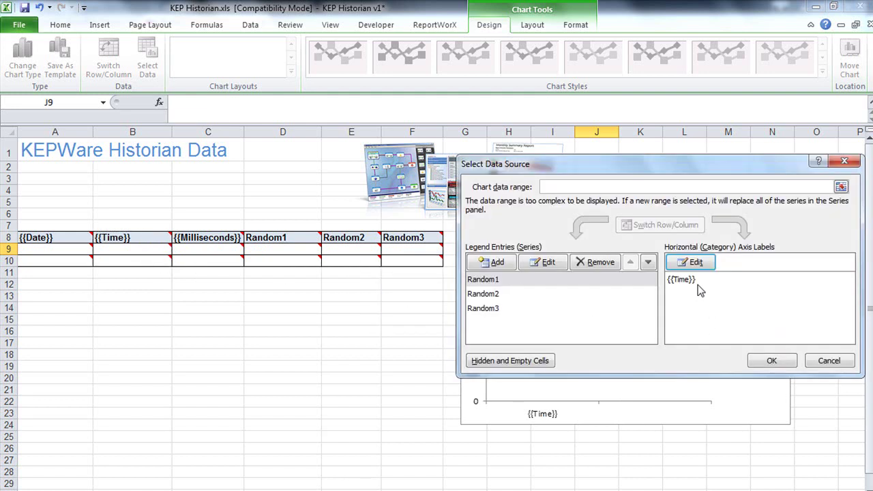
click(768, 363)
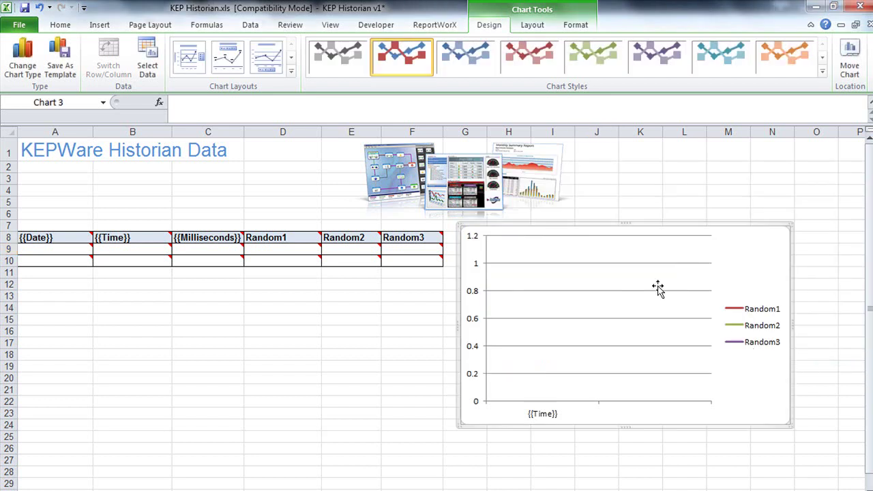
Move the line chart from Sheet1 to the upper area of Sheet2 and widen it to about column Q
right_click(705, 250)
click(736, 247)
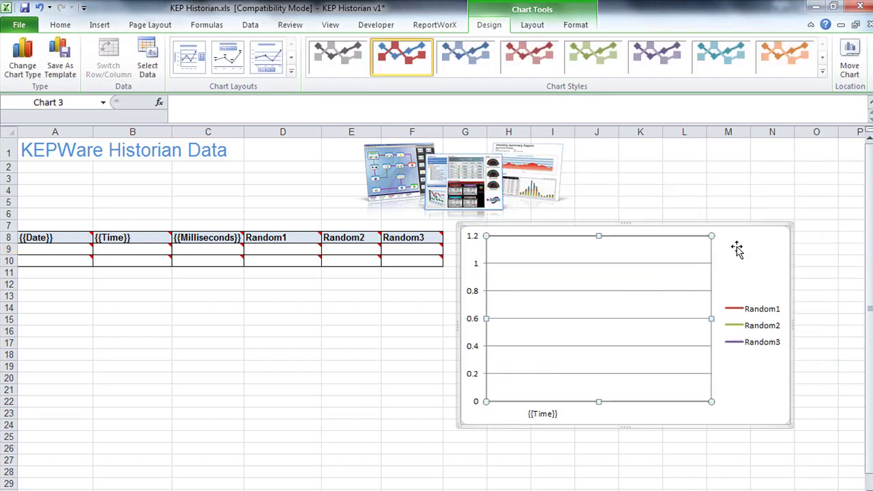
right_click(737, 249)
click(757, 256)
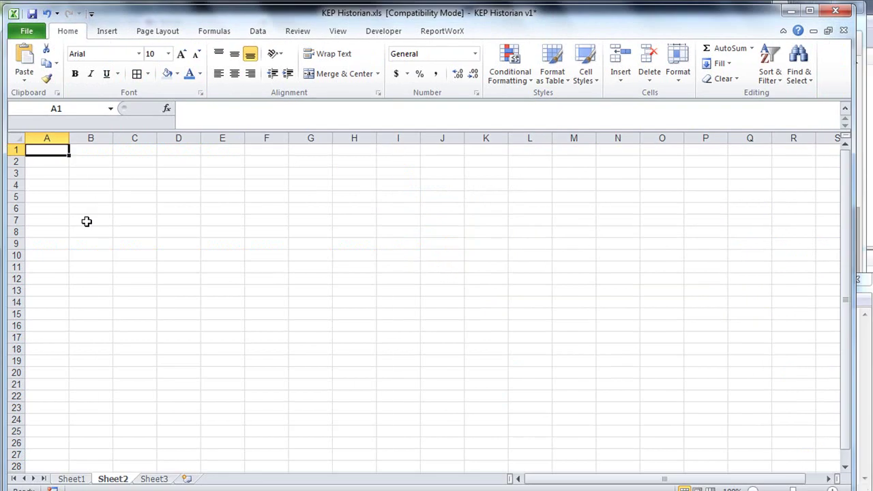
key(ctrl+v)
drag(355, 240, 749, 273)
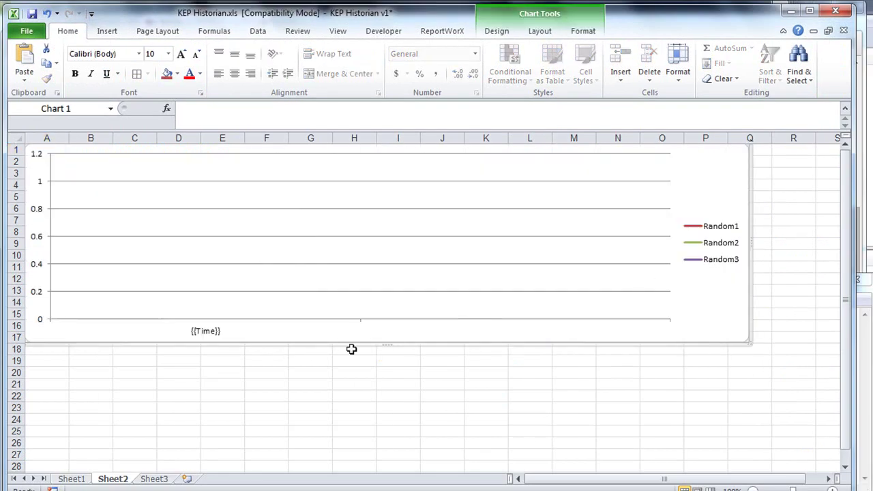
Stretch the Sheet2 chart down to about row 25 and note in Notepad to put the chart on another sheet
drag(385, 344, 383, 442)
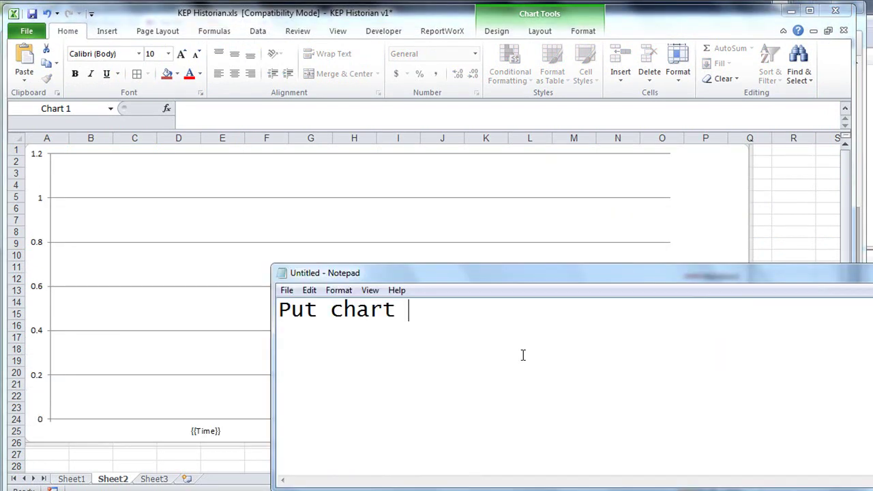
text(on another sheet.)
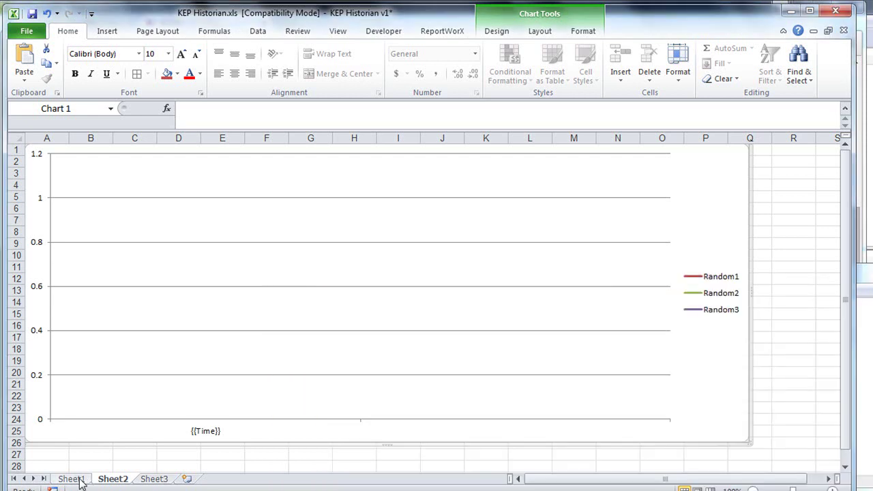
Save the KEP Historian template from Sheet1, commit its changes to the configuration database, and close Excel
click(71, 479)
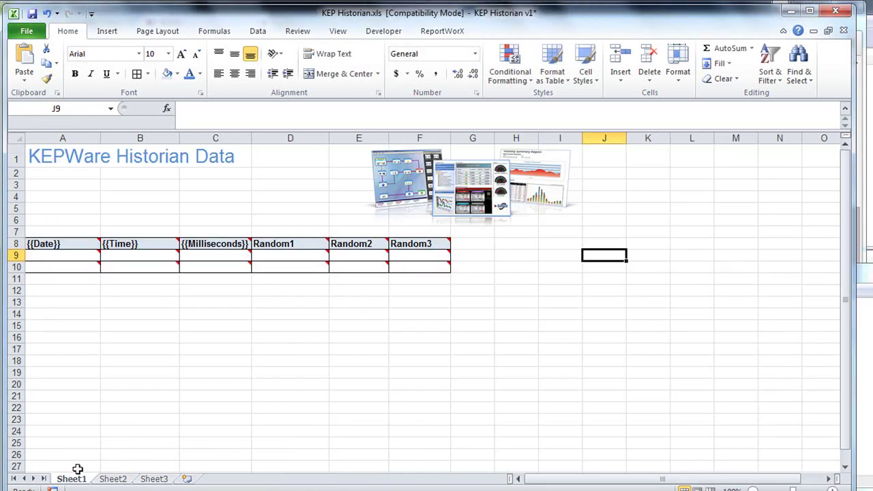
click(32, 13)
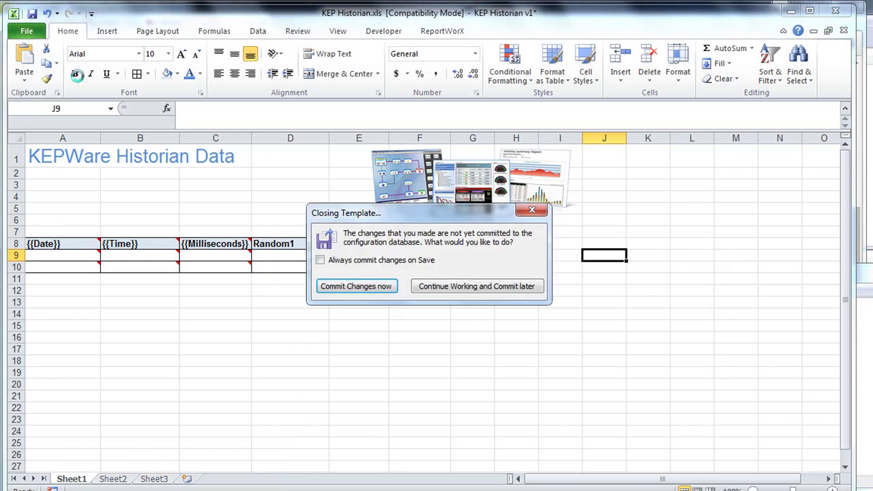
click(340, 290)
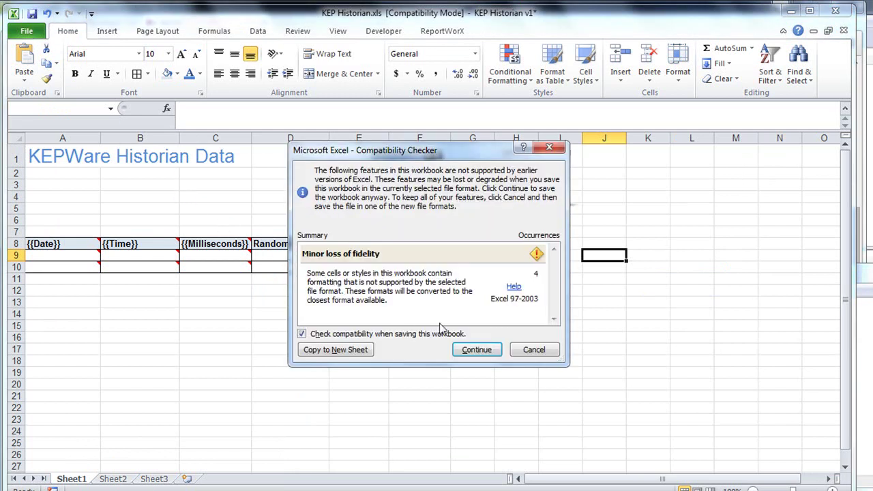
click(475, 349)
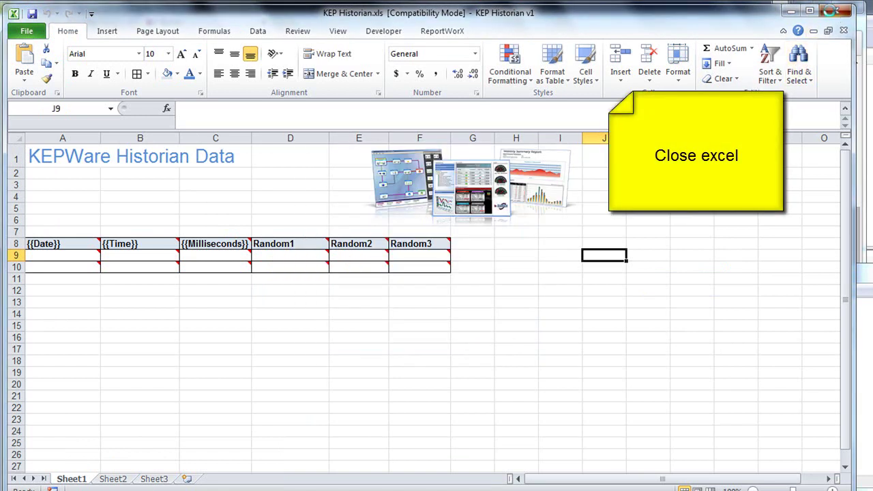
click(836, 12)
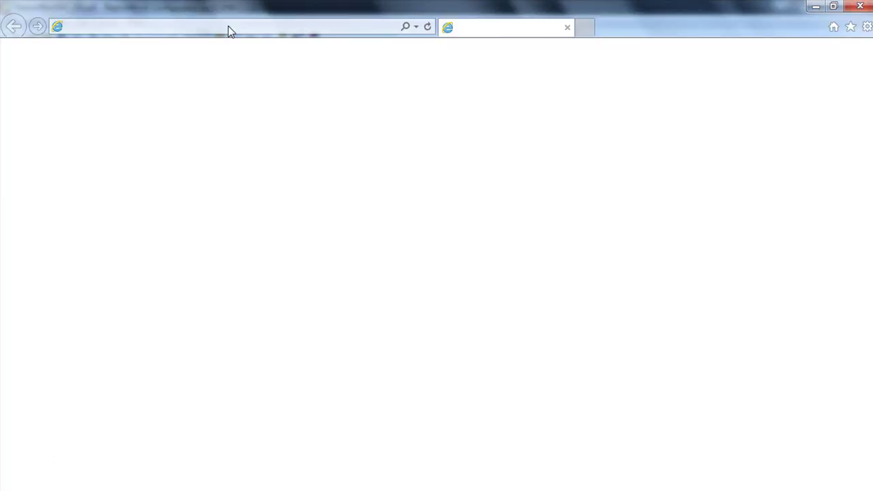
text(h)
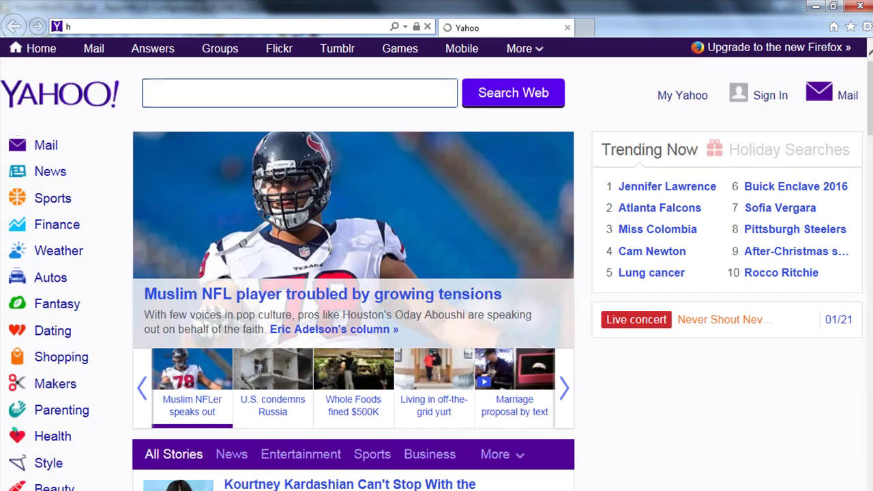
text(tt)
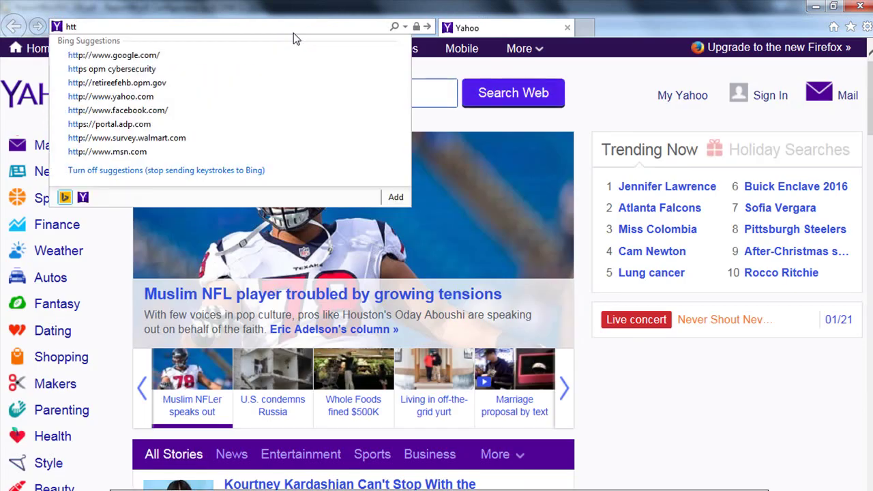
text(p://)
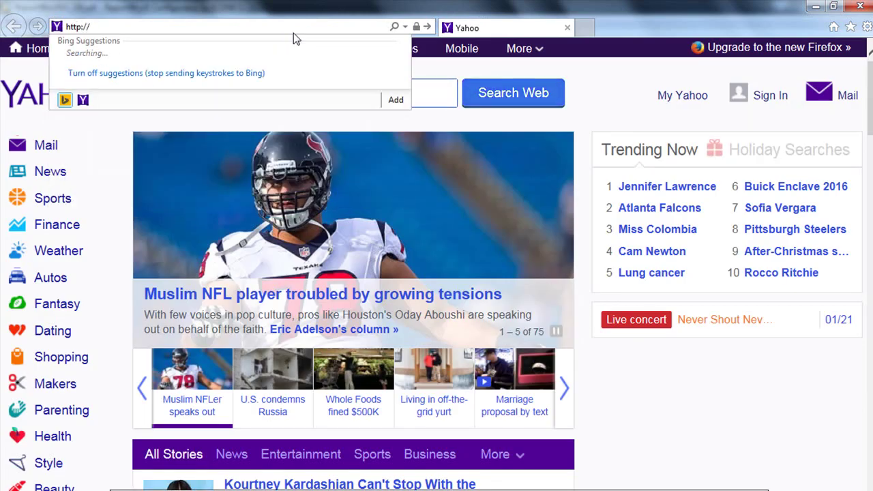
text(vaio/)
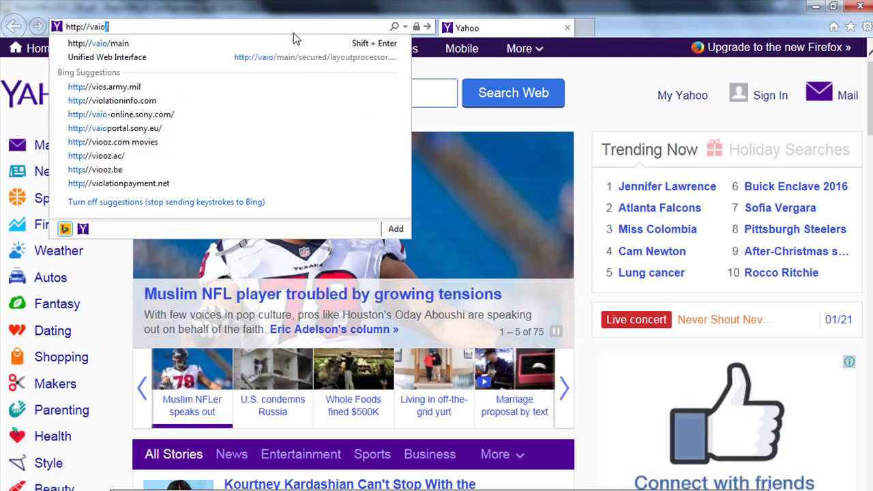
text(main)
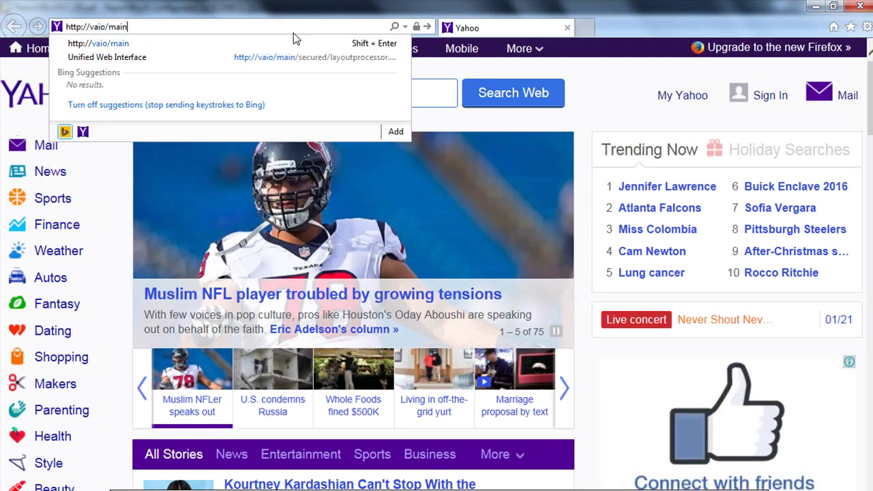
key(Return)
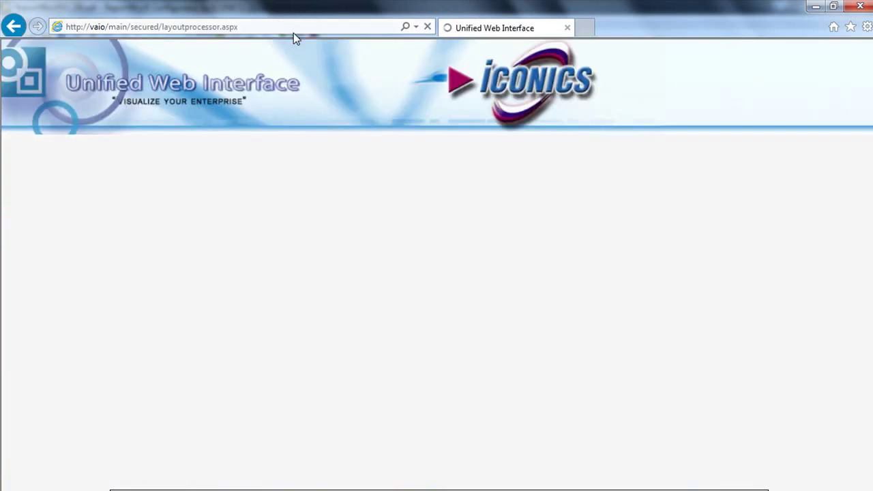
key(alt+Tab)
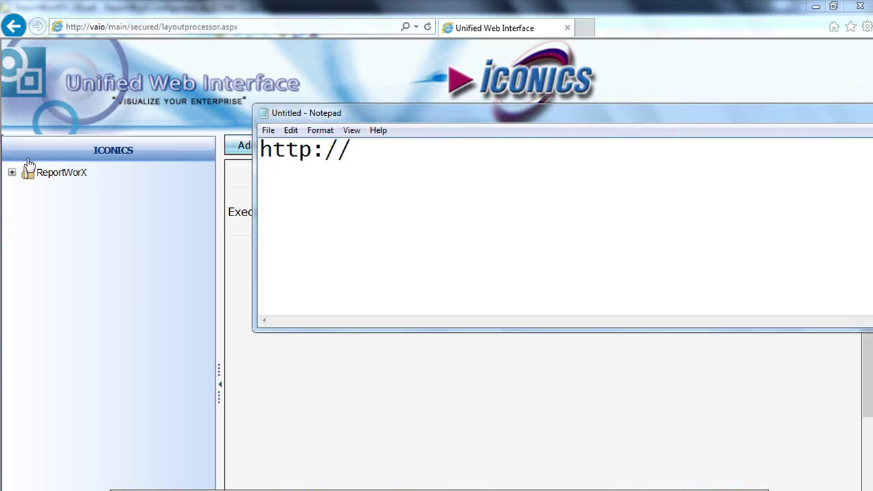
text(PC name/Main)
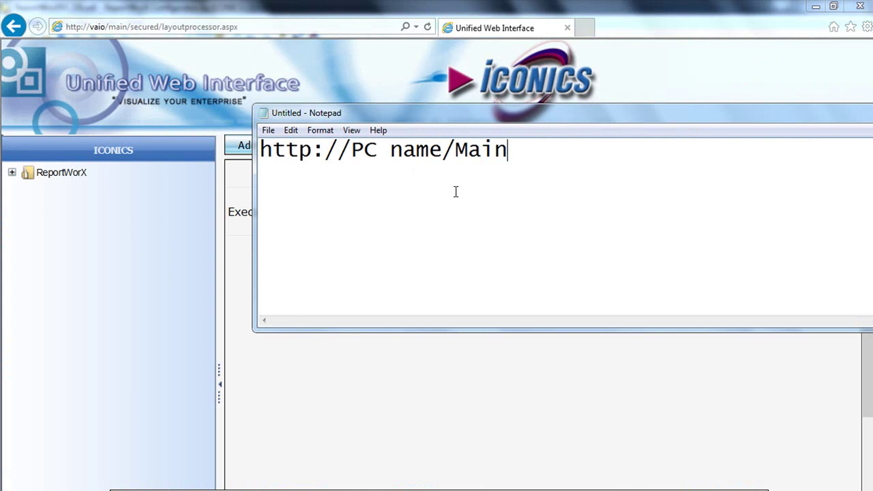
key(ctrl+a)
text(or)
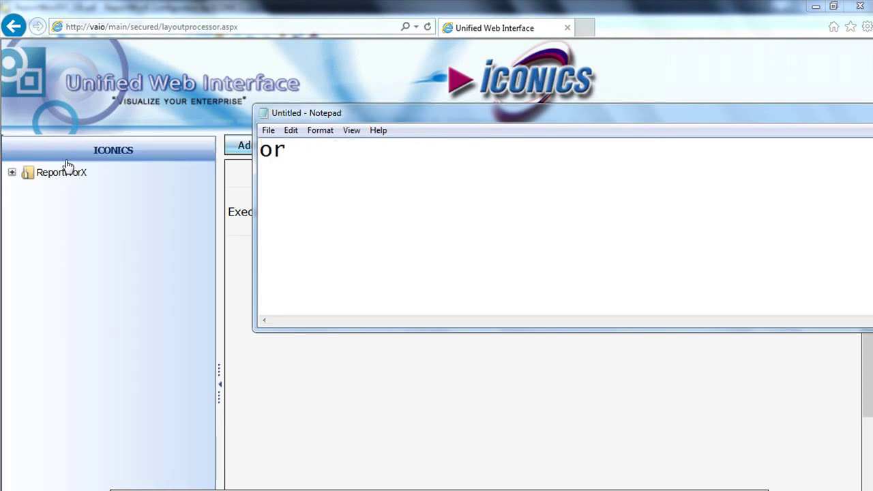
key(ctrl+a)
text(http://IPAddress)
mouse_move(228, 149)
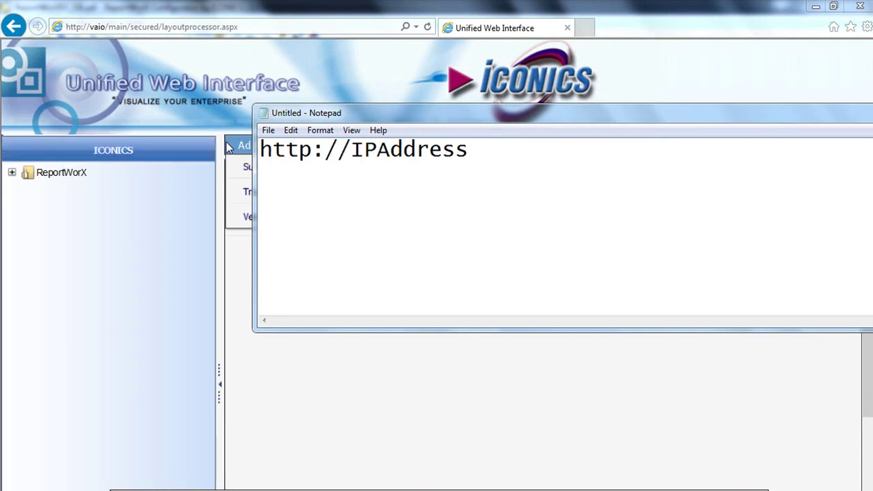
text(/main)
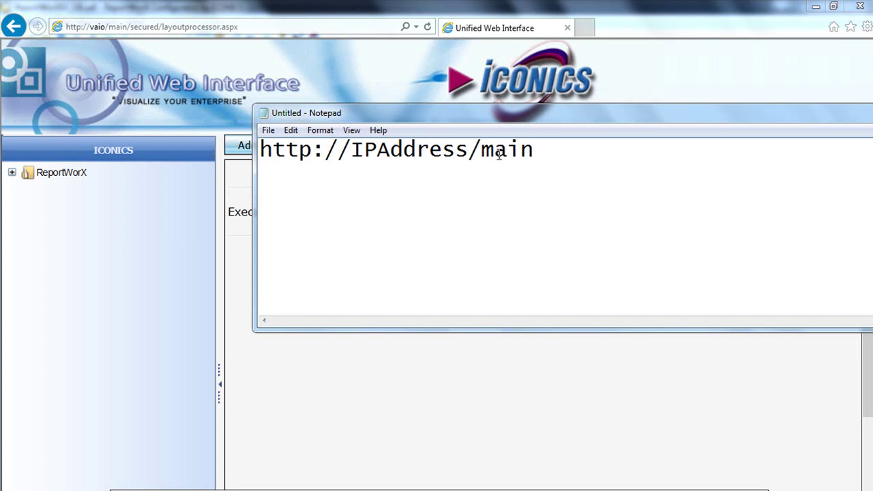
Expand the web interface's ReportWorX tree to Sample Reports and note in Notepad "I just forget to create report configure"
click(54, 225)
click(12, 173)
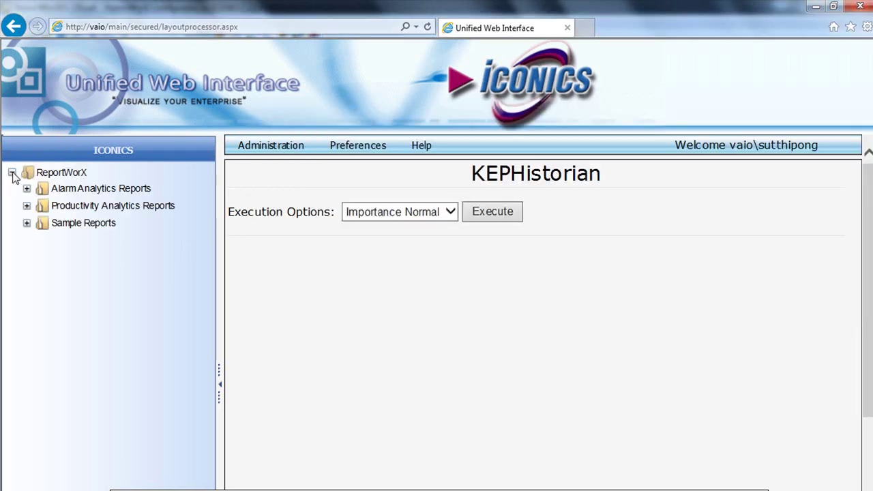
click(27, 223)
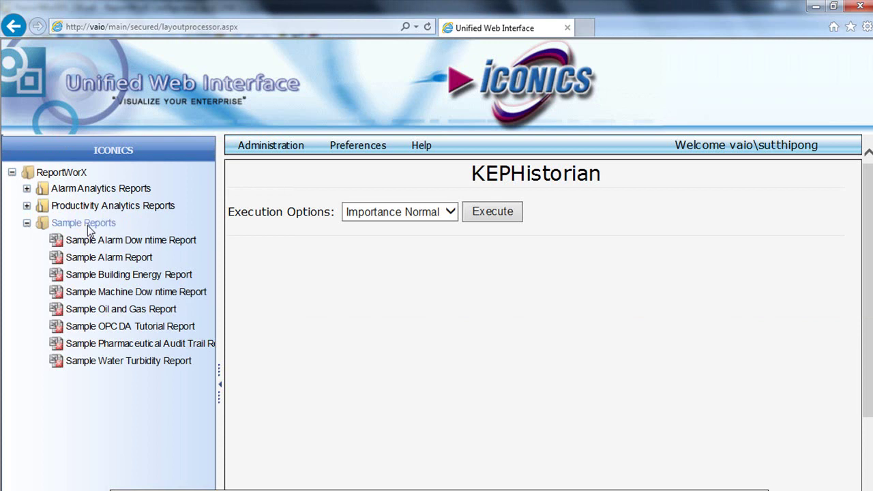
key(alt+Tab)
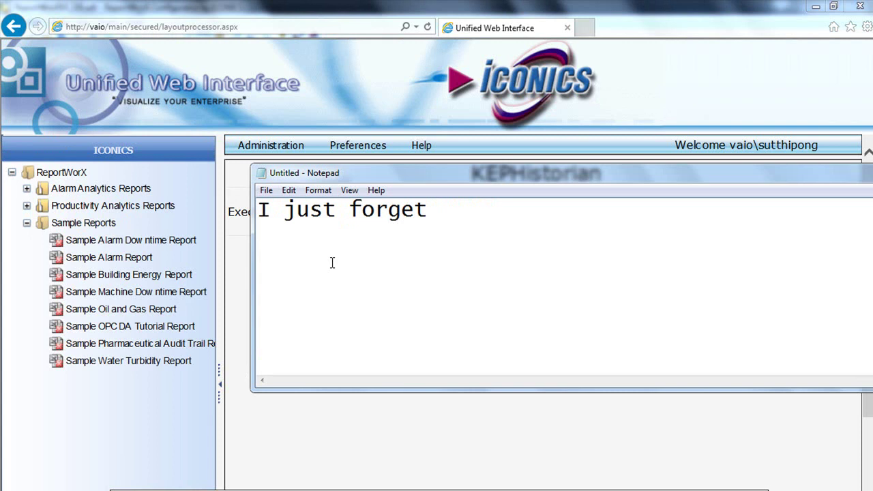
text(to create report configure)
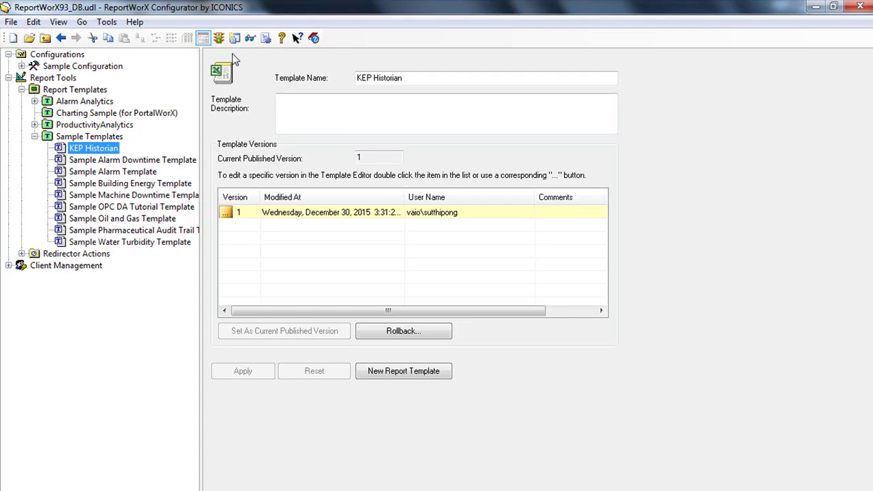
In ReportWorX Configurator, toggle the runtime state and add a new report to Sample Configuration's Sample Reports folder
click(219, 39)
click(21, 66)
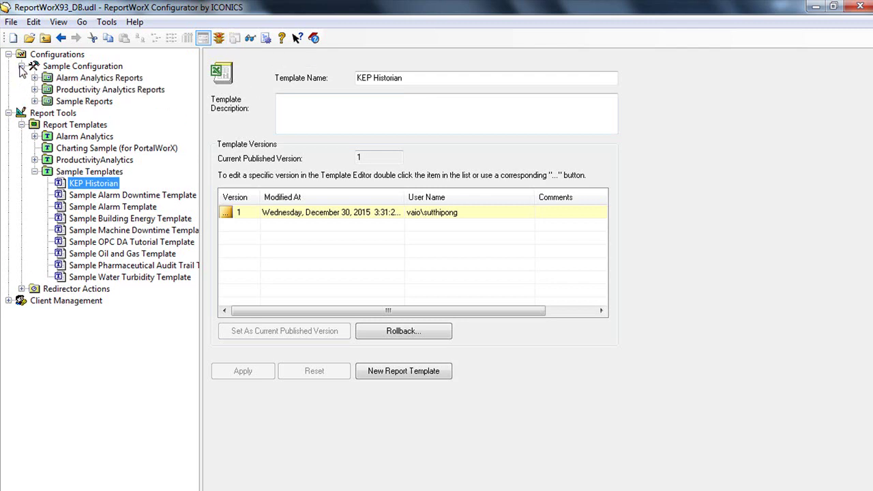
click(70, 103)
right_click(71, 107)
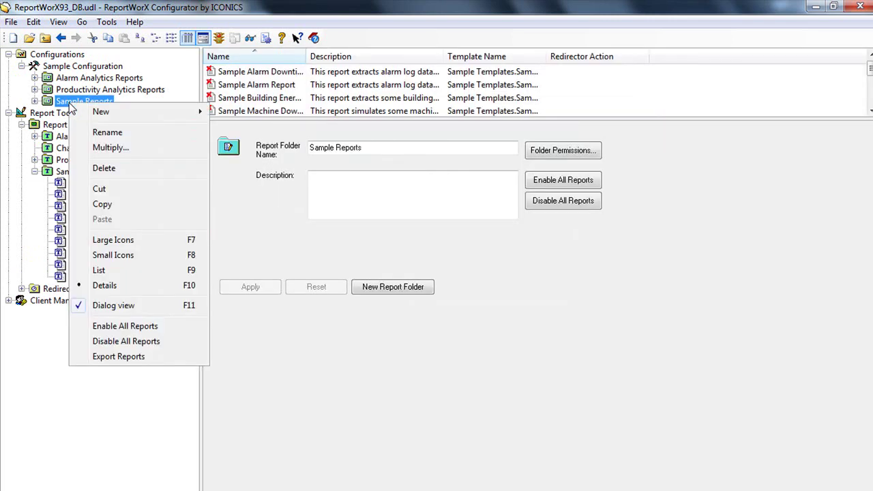
mouse_move(109, 113)
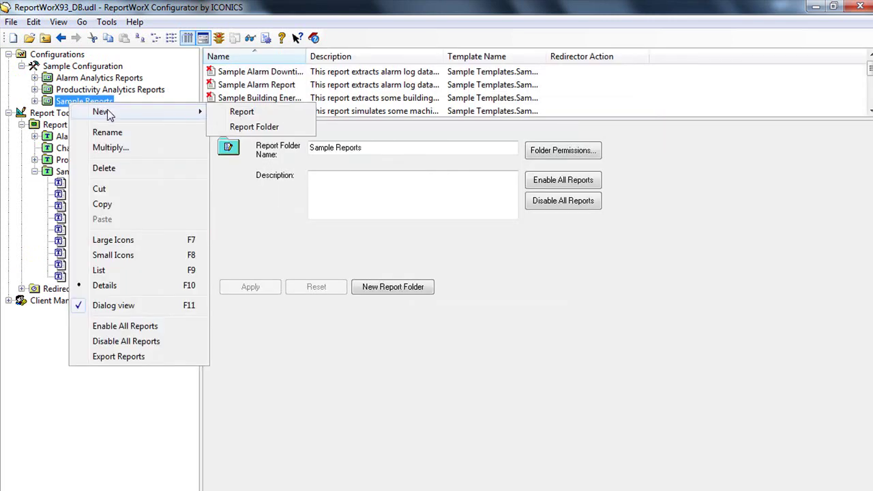
click(241, 112)
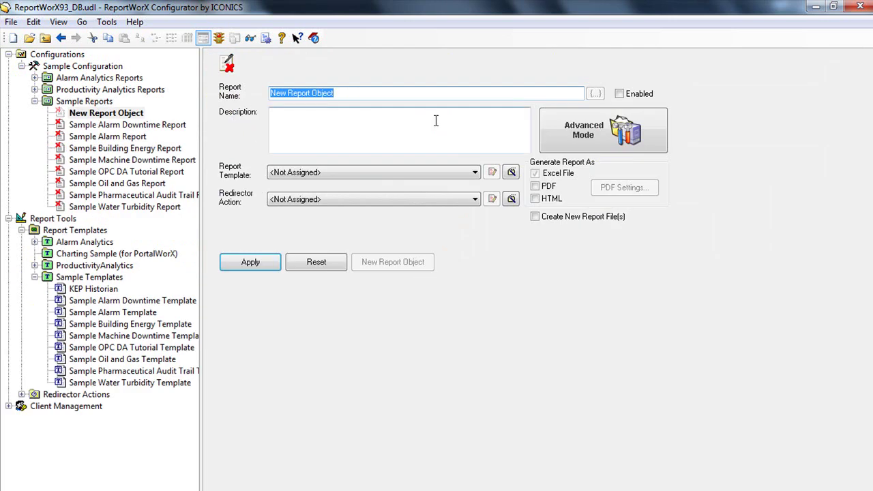
Name the new report KEPHistorian and assign it the report template Sample Templates.KEP Historian
text(KEPHistorian)
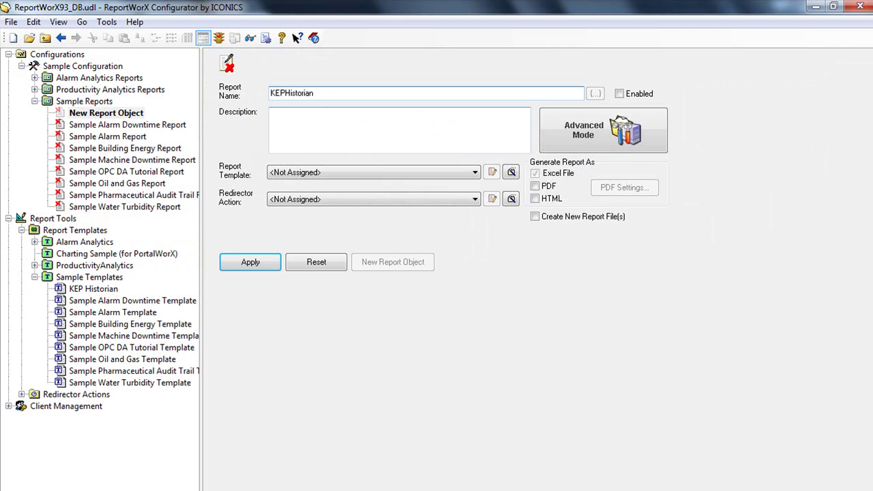
click(475, 174)
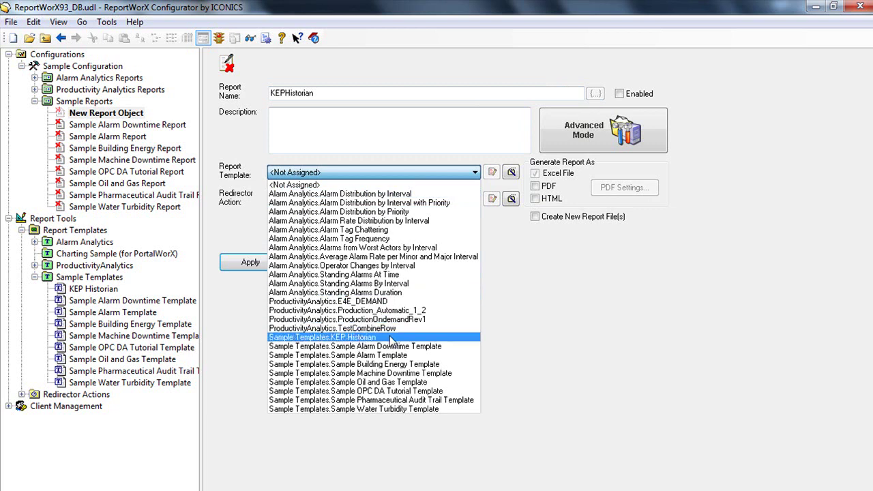
click(391, 337)
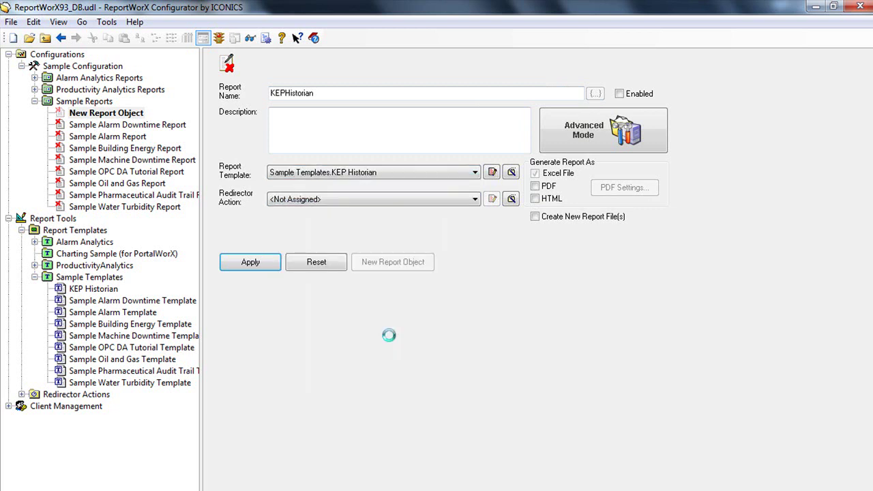
Correct the Notepad note to read "and use our new template" and return to ReportWorX Configurator
key(alt+Tab)
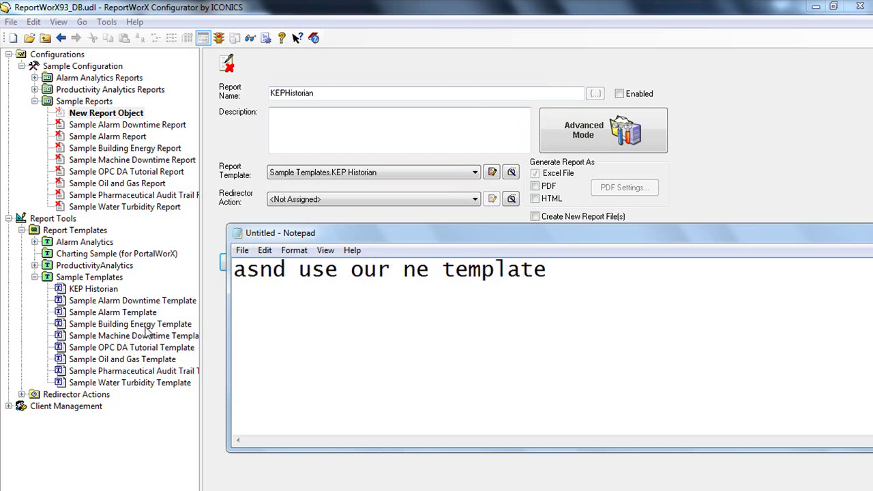
key(Home)
key(Right)
key(Right)
key(BackSpace)
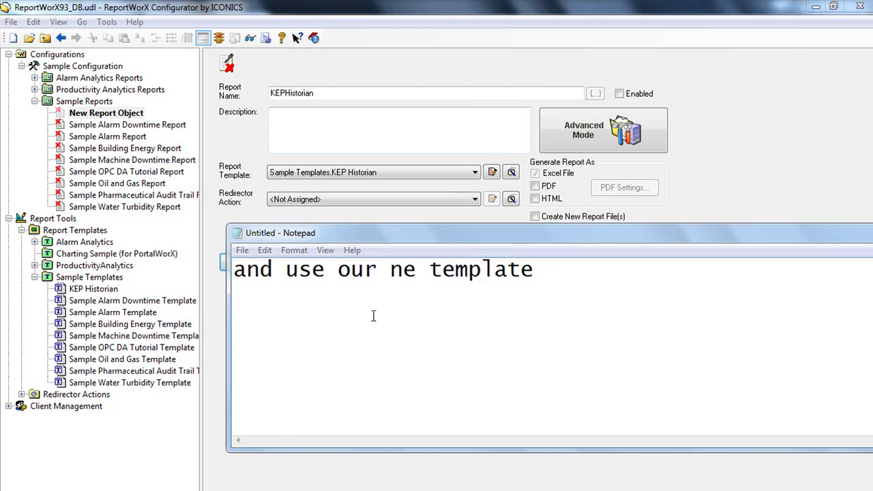
key(Right)
key(Right)
key(Right)
key(Right)
key(Right)
key(Right)
key(Right)
key(Right)
key(Right)
key(Right)
key(Right)
key(Right)
key(Right)
text(w)
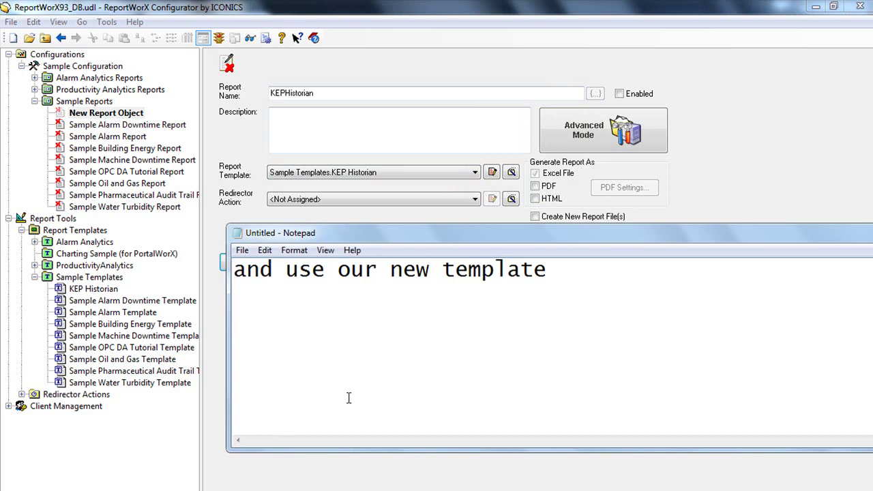
key(alt+Tab)
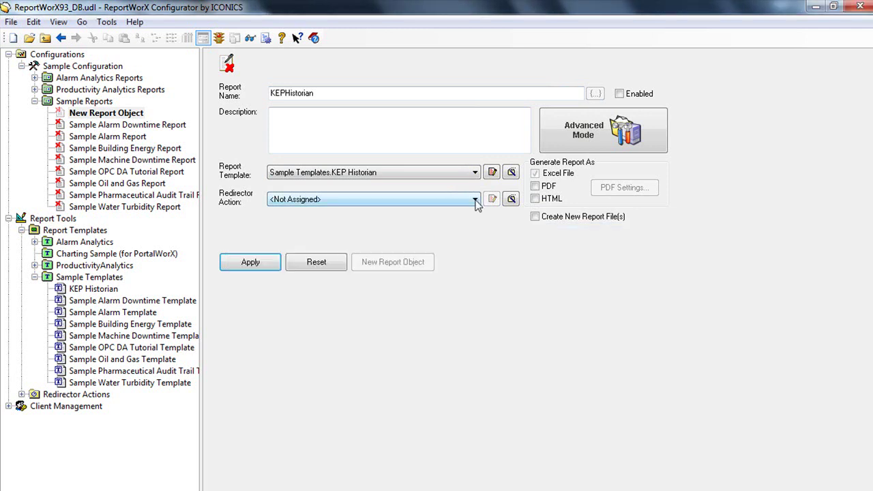
Set the KEPHistorian report's redirector action to Sample File Copy Action
click(476, 199)
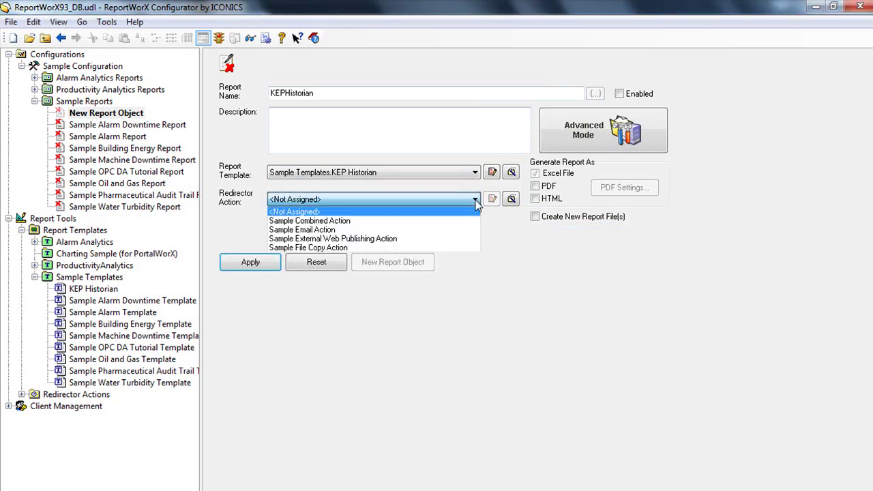
click(341, 248)
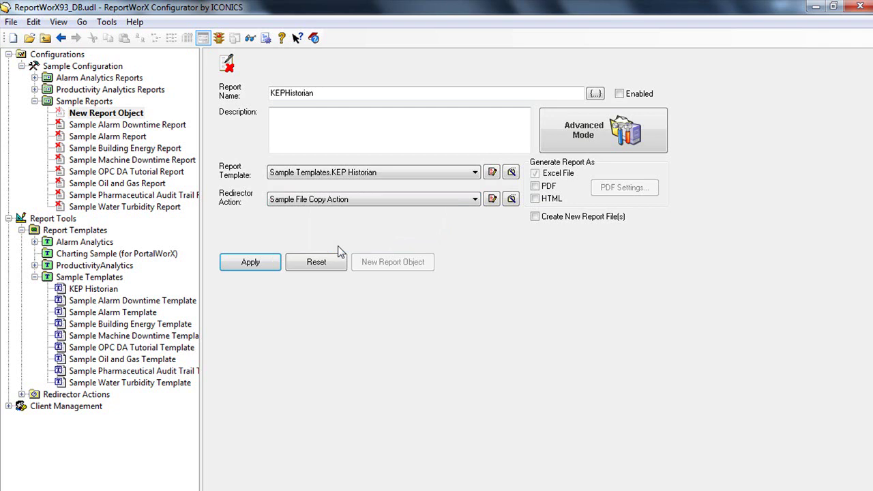
Expand Redirector Actions, collapse Report Templates, and open the E-mail Actions folder, saving the pending KEPHistorian report
key(alt+Tab)
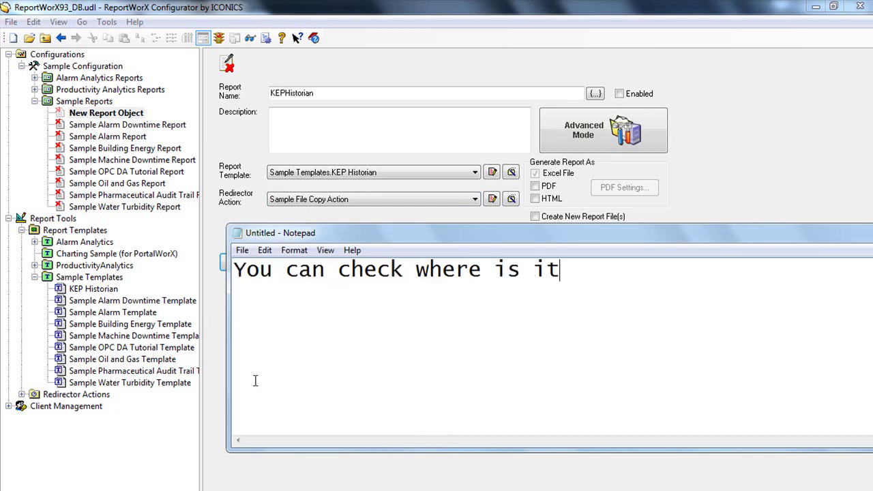
click(213, 217)
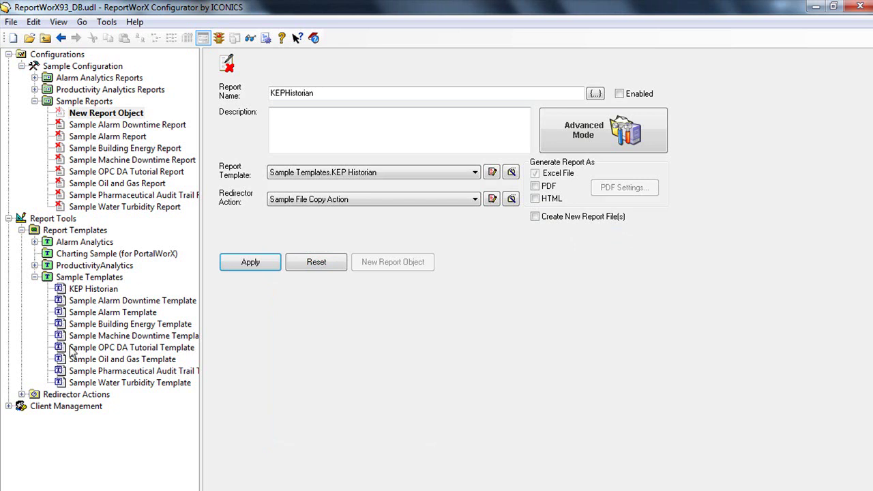
click(21, 394)
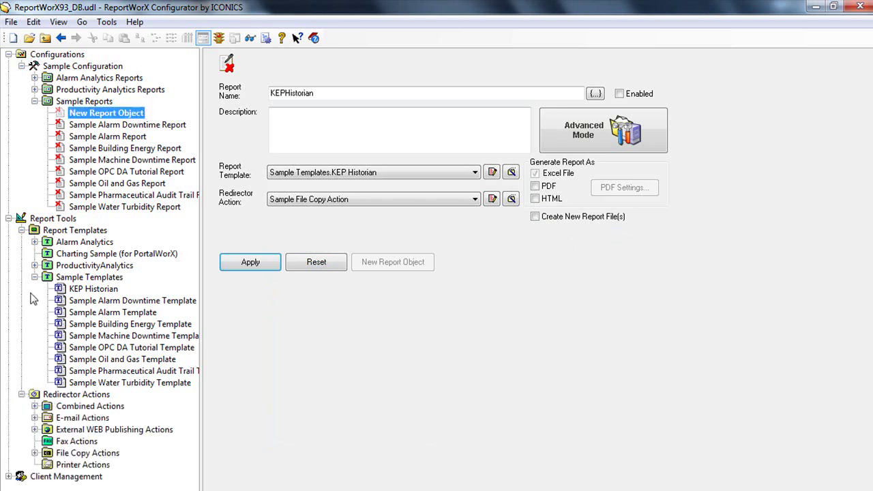
click(22, 230)
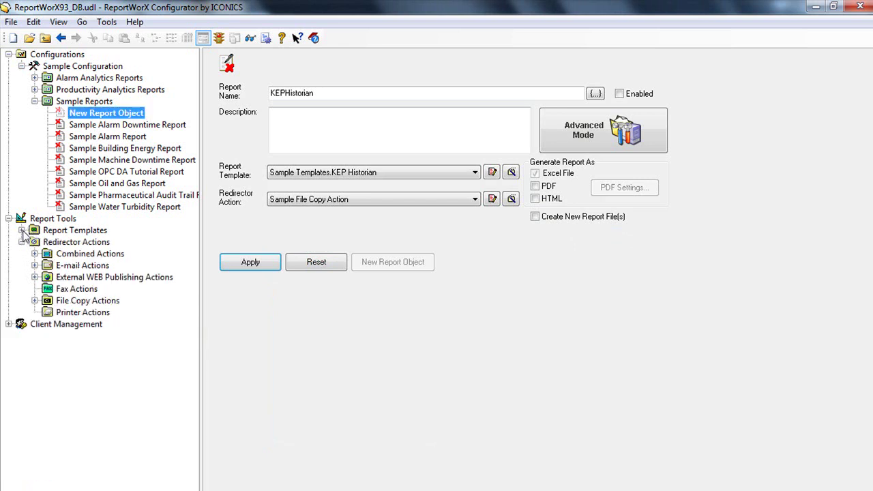
click(73, 266)
click(392, 306)
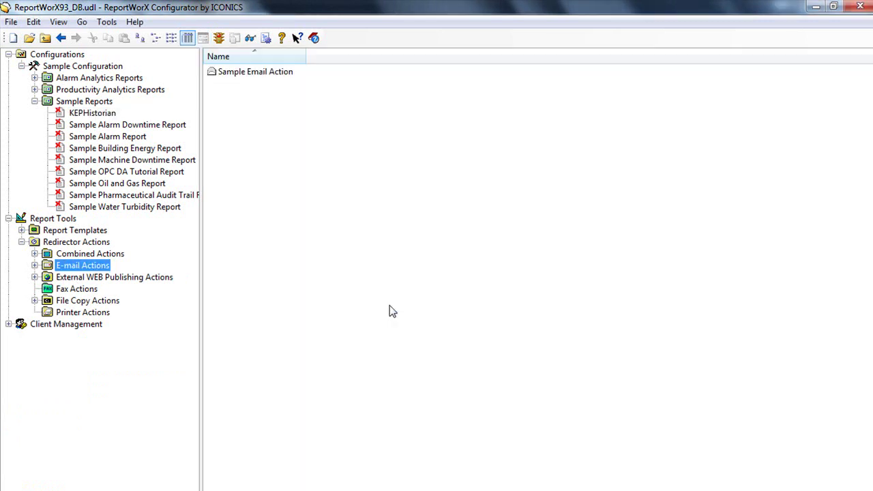
Open Sample File Copy Action under File Copy Actions and examine its destination folder path
click(75, 288)
click(77, 300)
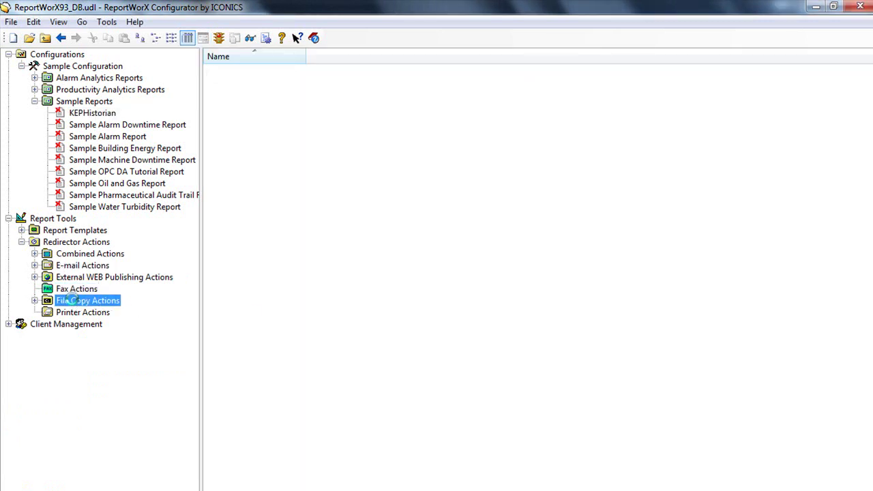
click(35, 301)
click(79, 313)
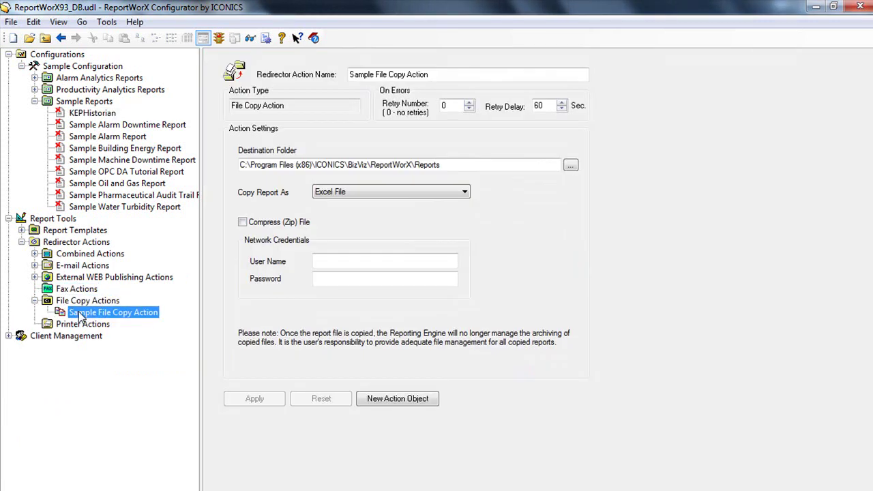
drag(441, 165, 228, 167)
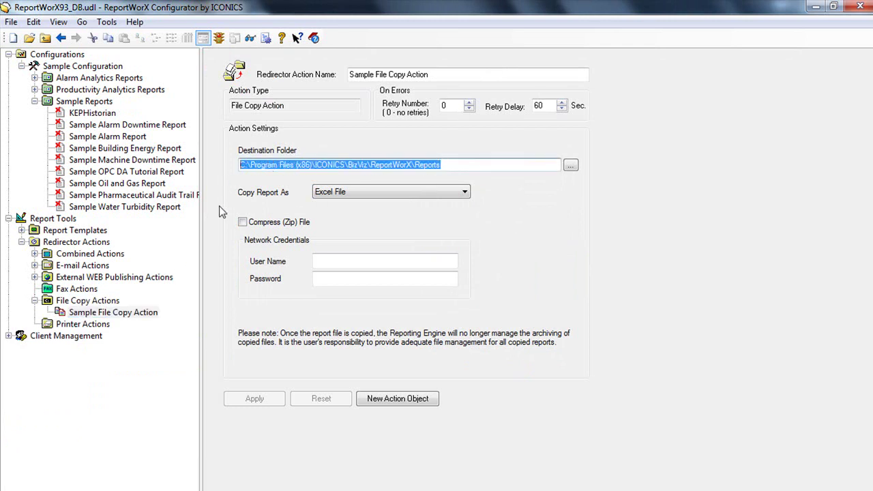
Enable the KEPHistorian report in Sample Reports and apply the change
click(90, 114)
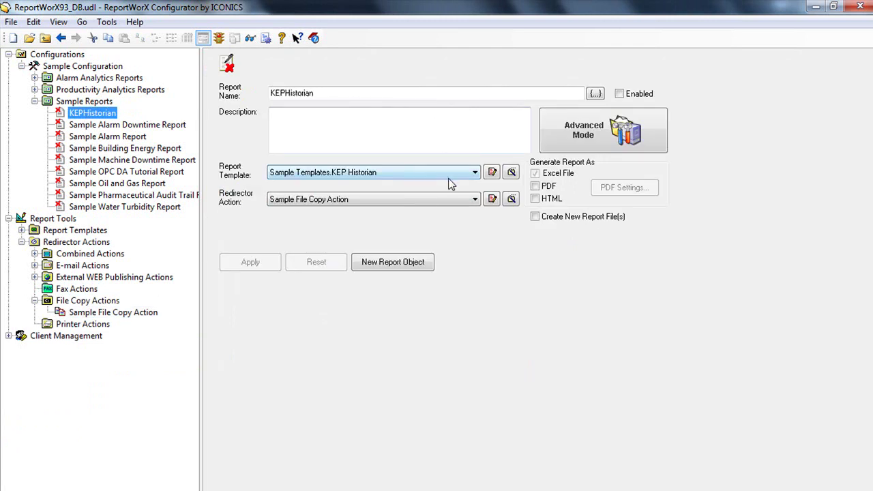
click(618, 94)
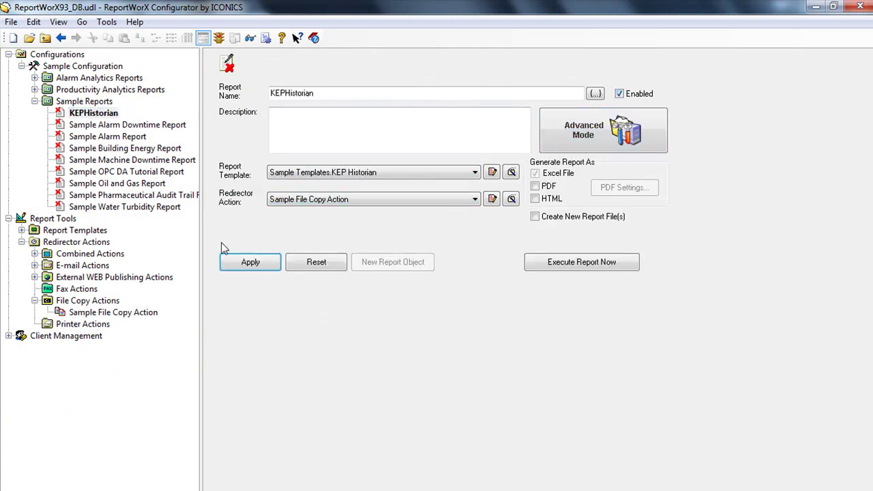
click(247, 265)
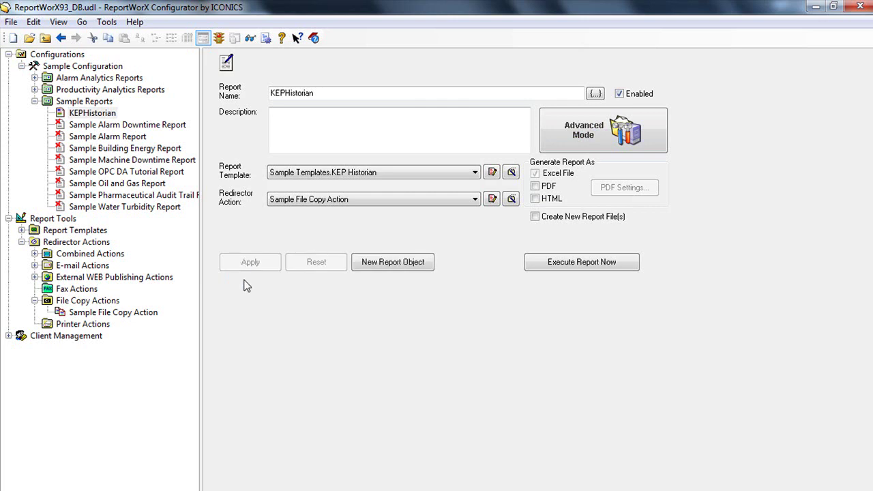
Look through the redirector actions available for the KEPHistorian report, including Sample Email Action, without choosing another one
key(alt+Tab)
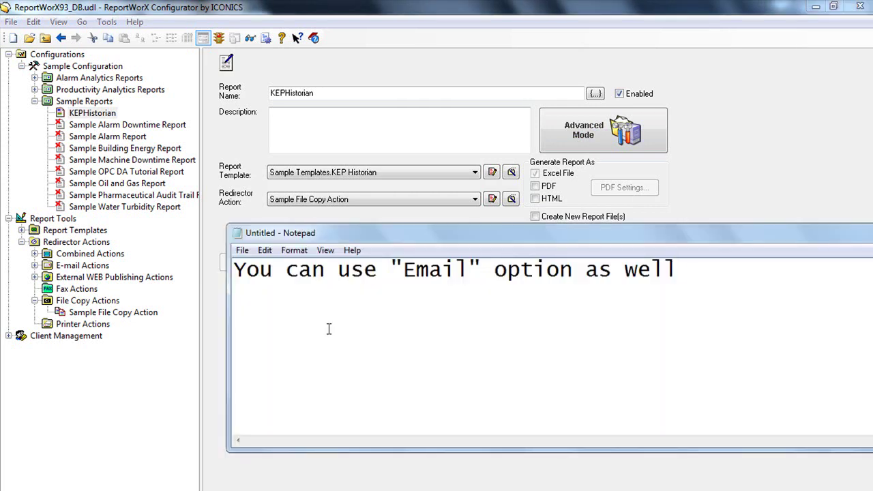
click(313, 199)
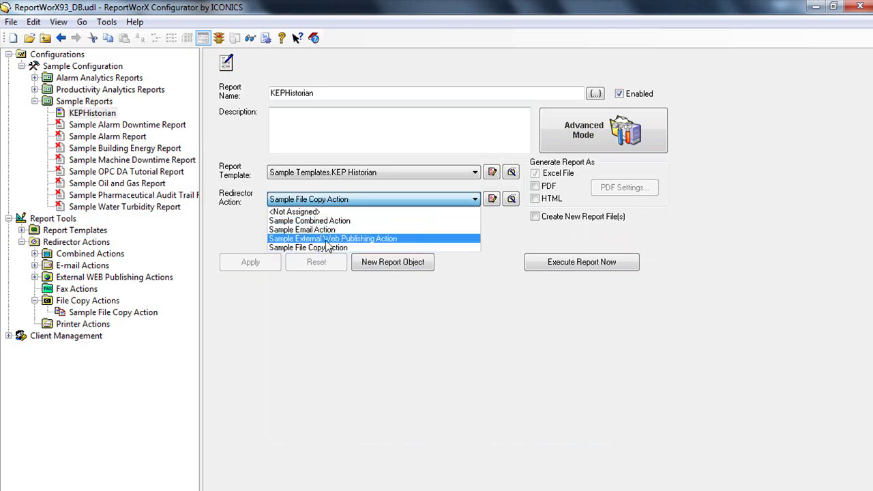
click(328, 307)
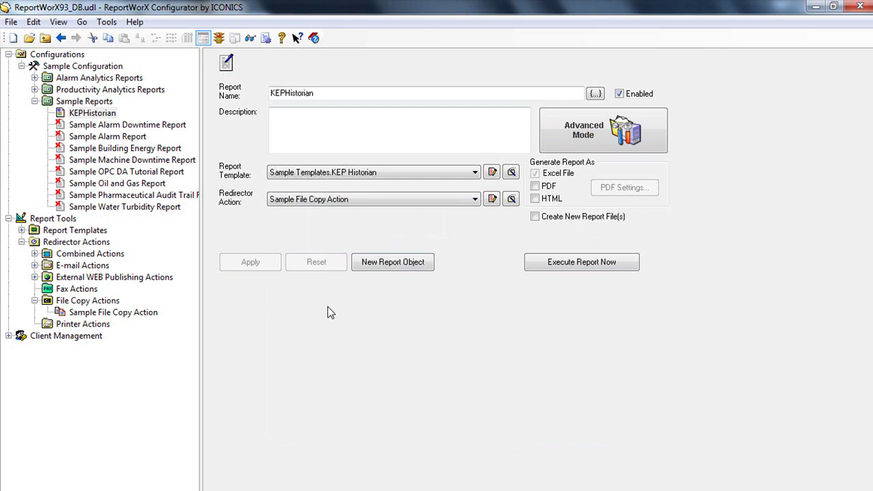
Return from the Notepad note to ReportWorX Configurator and toggle the runtime state twice
key(alt+Tab)
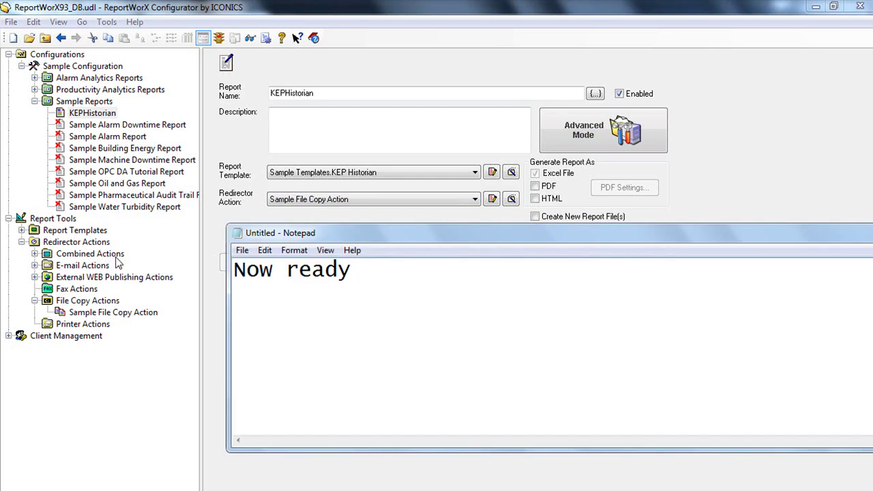
click(213, 225)
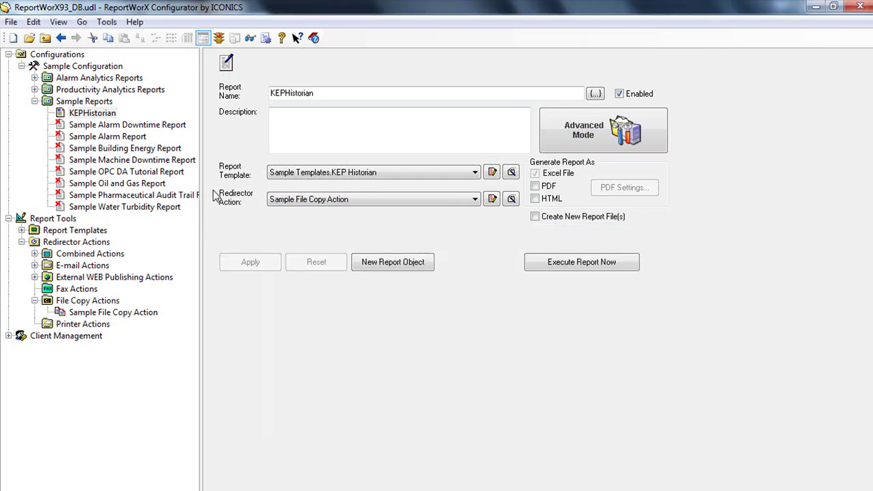
click(219, 37)
click(219, 37)
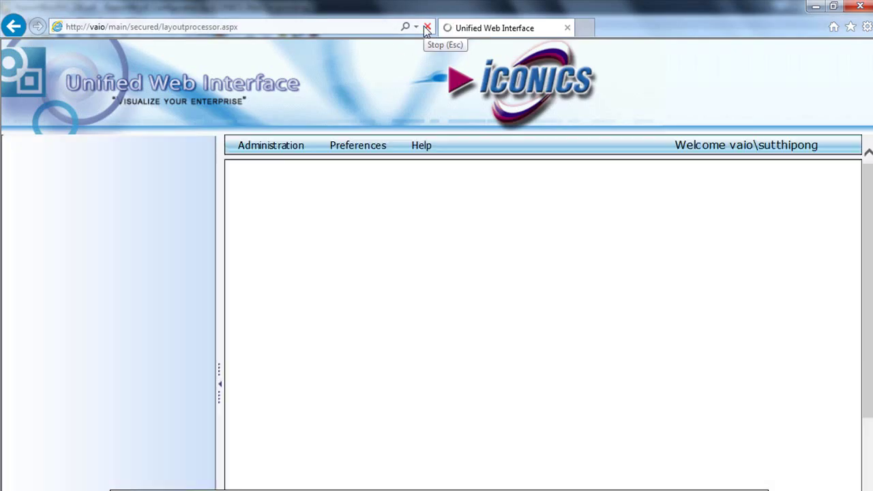
In the Unified Web Interface, open the KEPHistorian report from the Sample Reports folder under ReportWorX
click(11, 174)
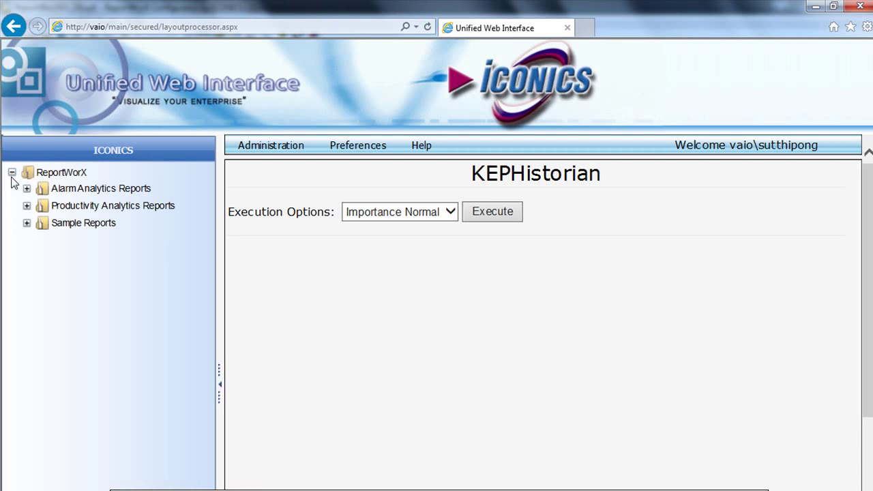
click(27, 223)
click(91, 240)
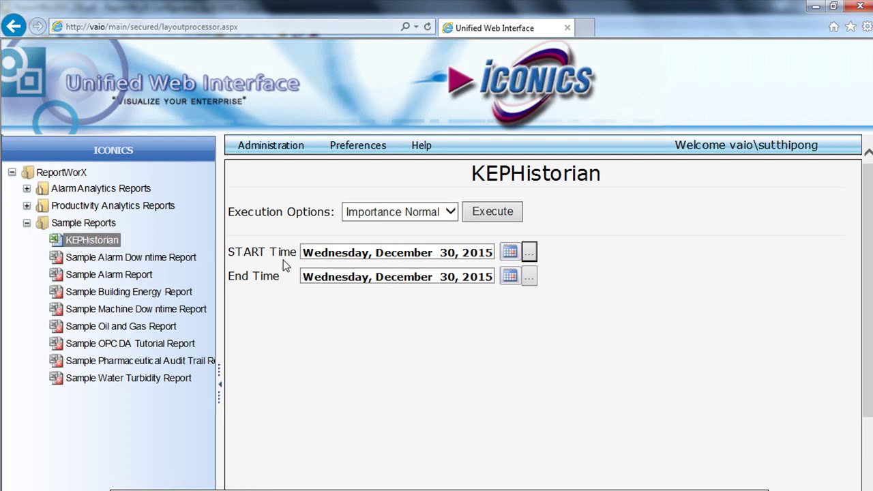
Complete the Notepad note to read "There are "START Time" and "End Time" we have created." and return to the Unified Web Interface
key(alt+Tab)
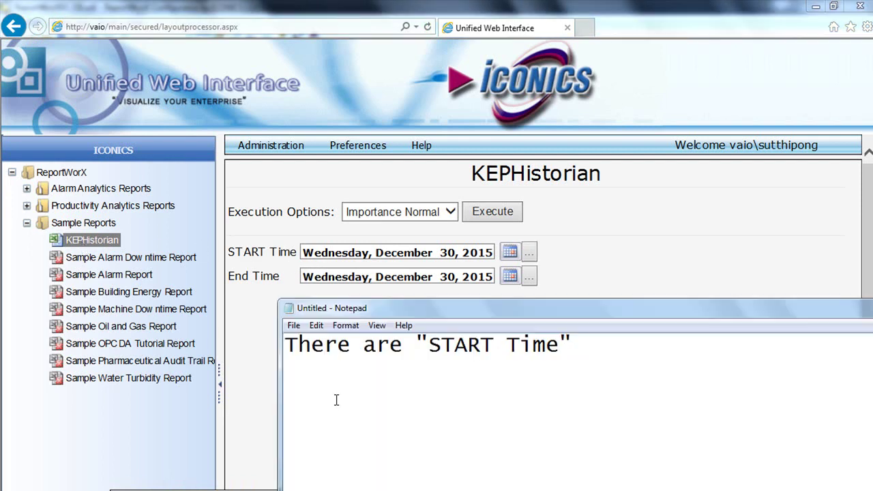
key(Return)
text(and "End Time" we)
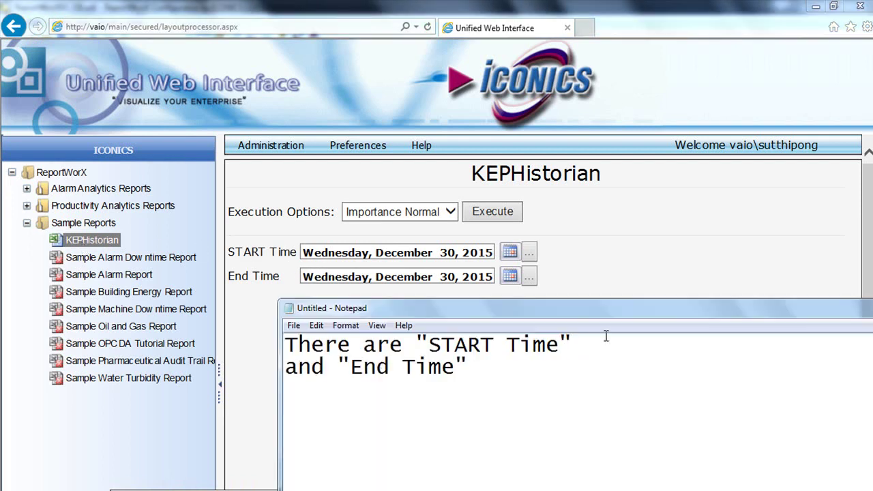
key(Return)
text(we have created.)
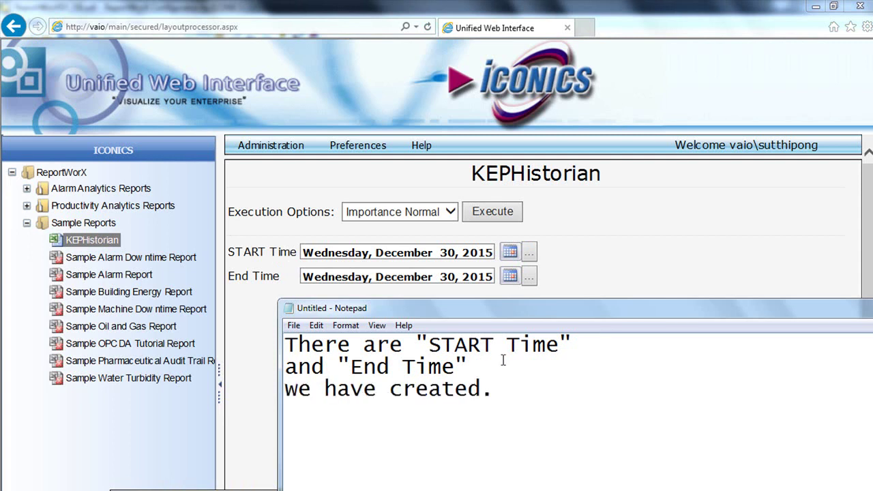
click(734, 267)
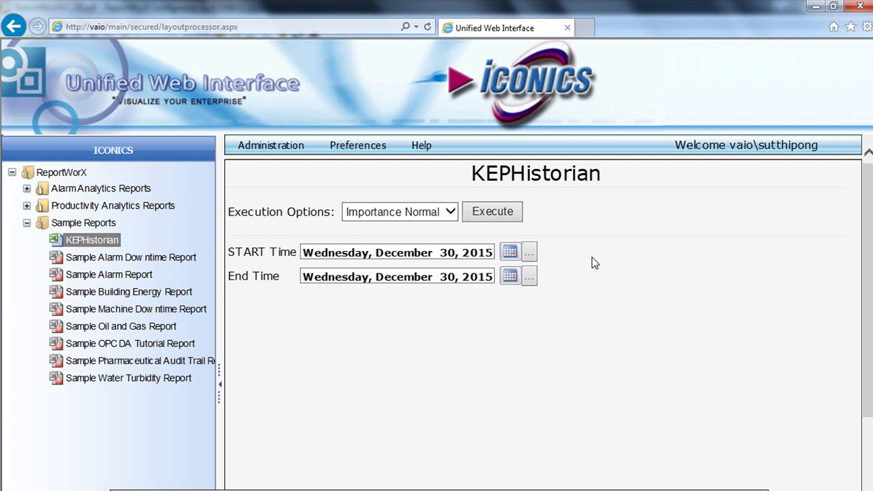
Set the report's START Time to Wednesday, December 30, 2015 at 2:30 PM
click(510, 252)
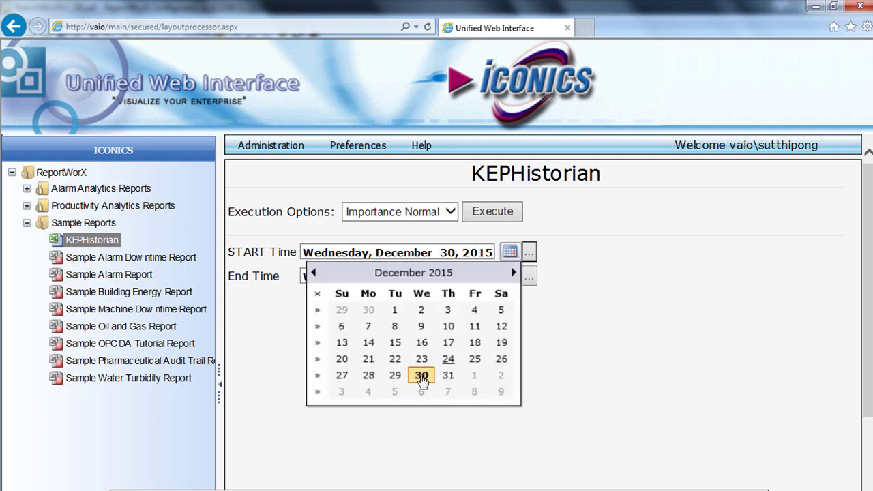
click(420, 377)
click(530, 255)
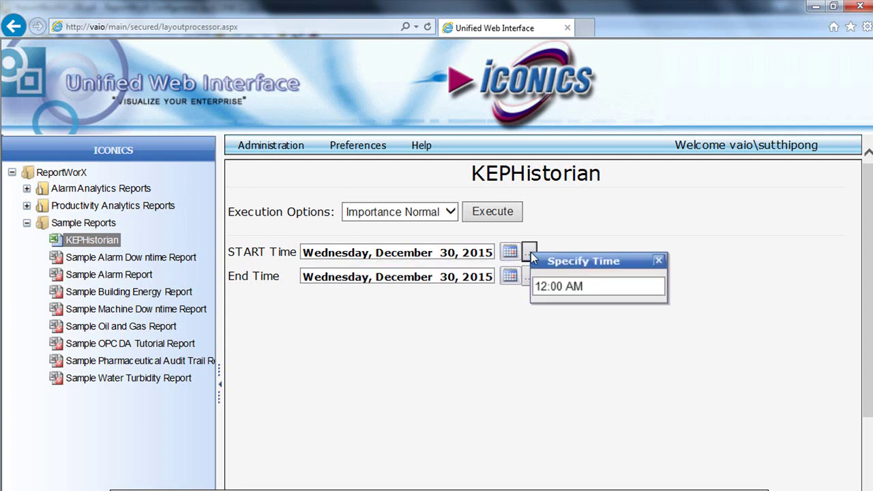
drag(559, 286, 515, 290)
text(2:30)
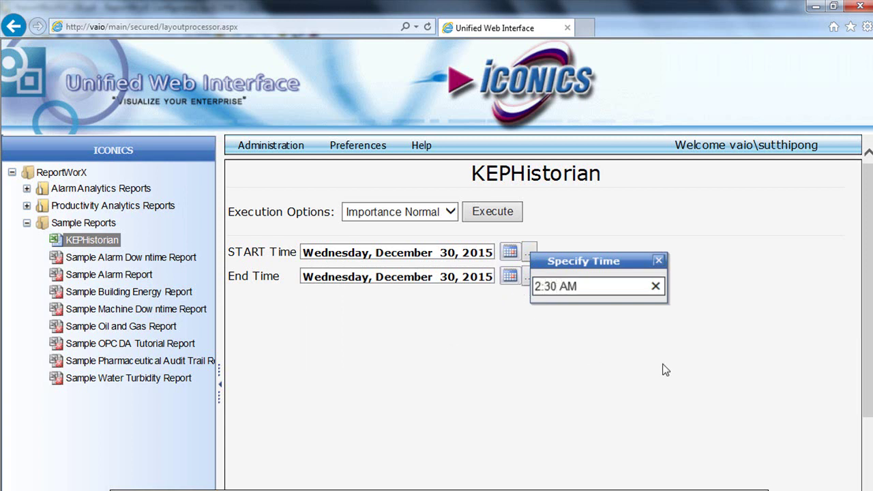
key(Delete)
key(Delete)
key(Delete)
text(PM)
key(Return)
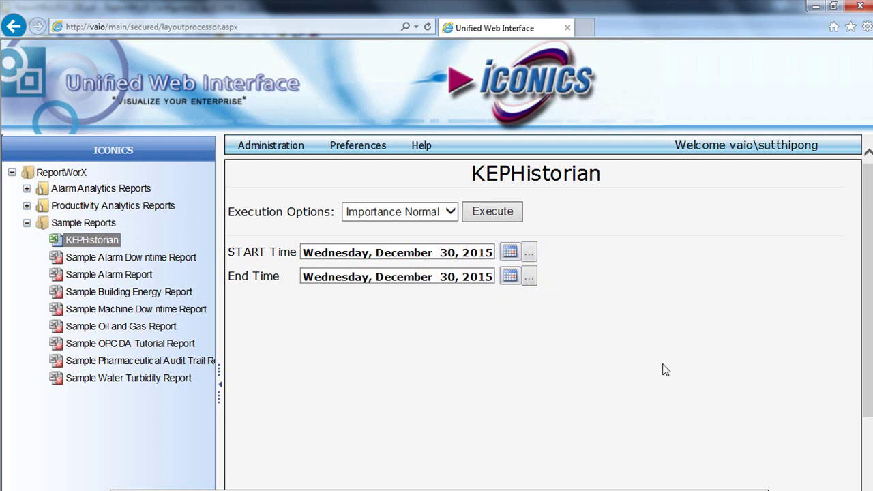
Set the report's End Time to Wednesday, December 30, 2015 at 2:32 PM
click(510, 276)
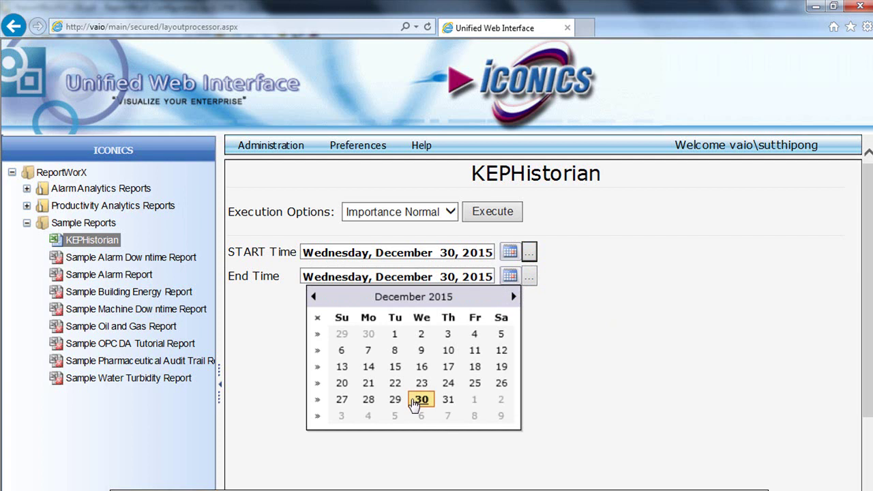
click(420, 400)
click(529, 276)
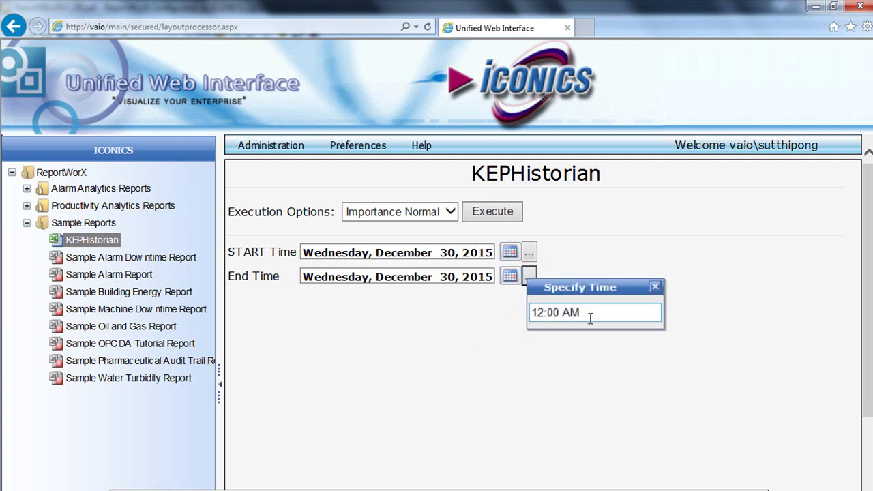
drag(588, 313, 501, 321)
text(2)
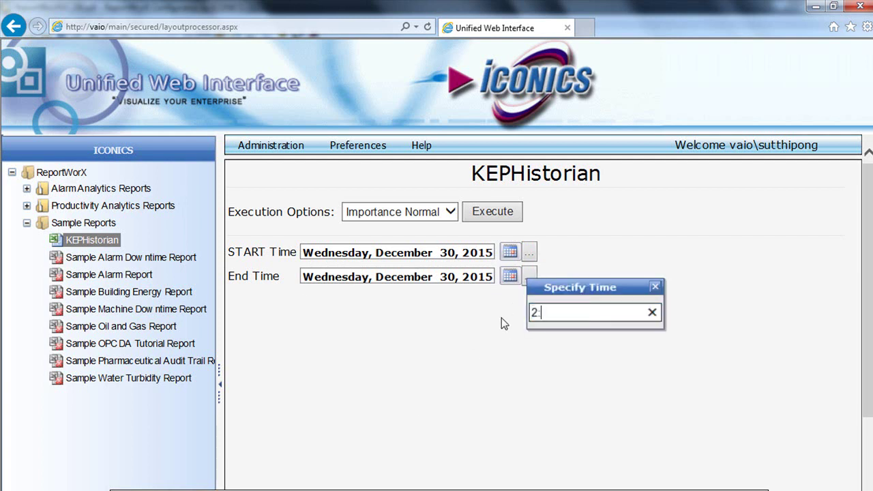
text(:32PM)
key(Return)
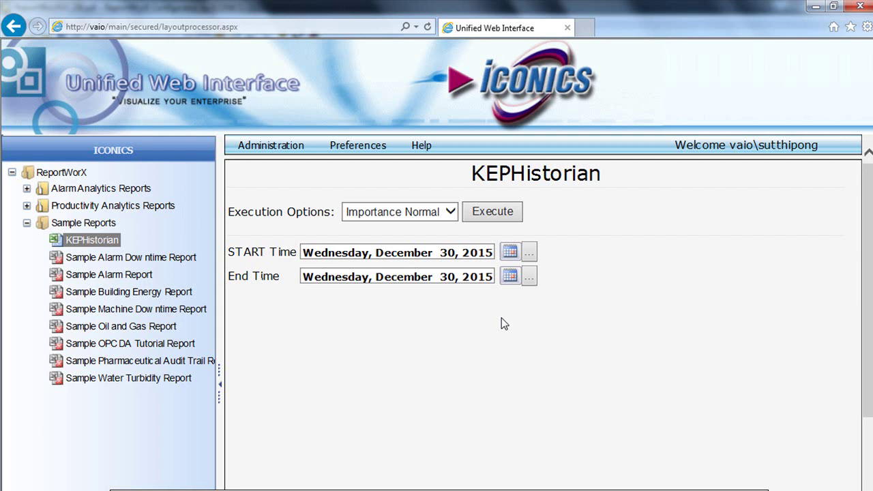
Execute the KEPHistorian report with normal importance and open the generated KEPHistorian.xls file
click(488, 215)
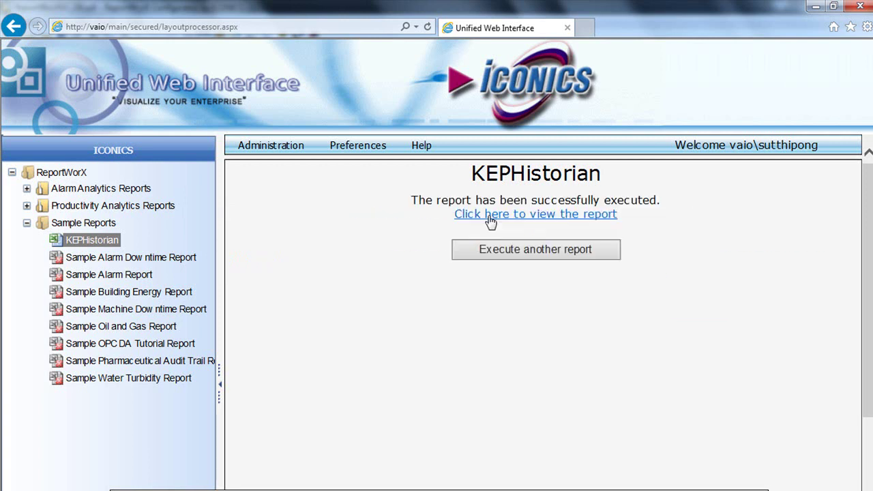
key(alt+Tab)
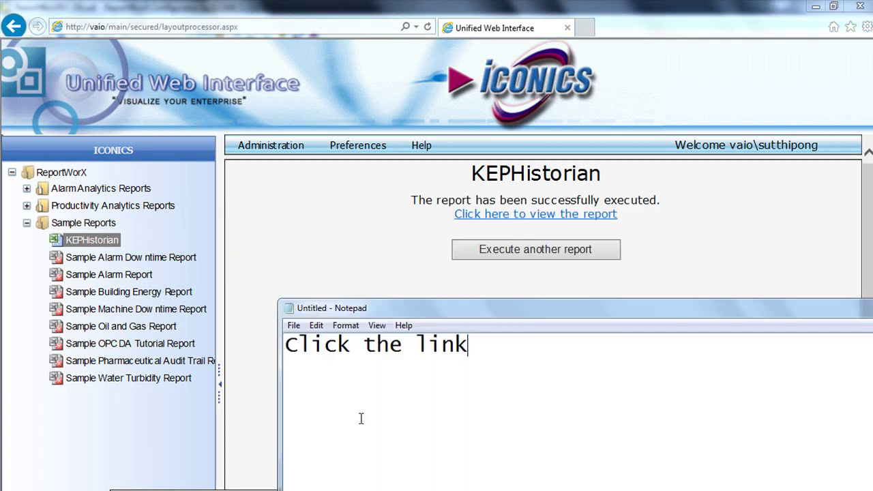
click(472, 220)
click(472, 219)
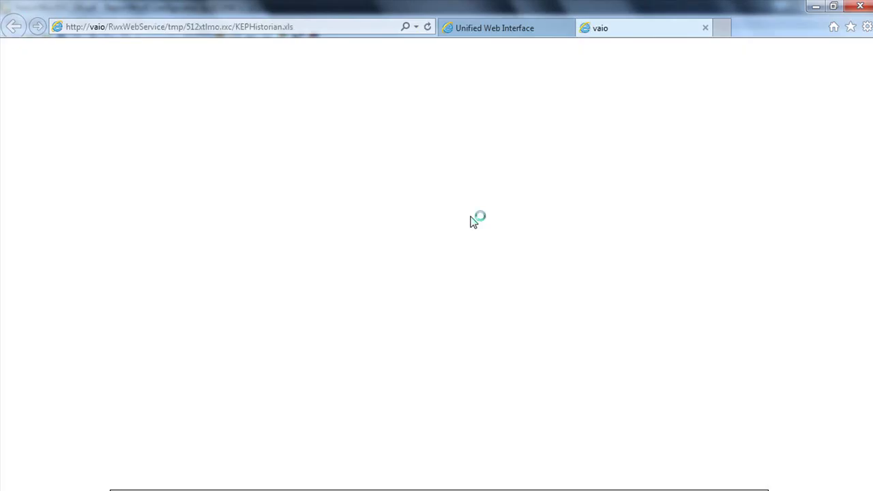
click(339, 278)
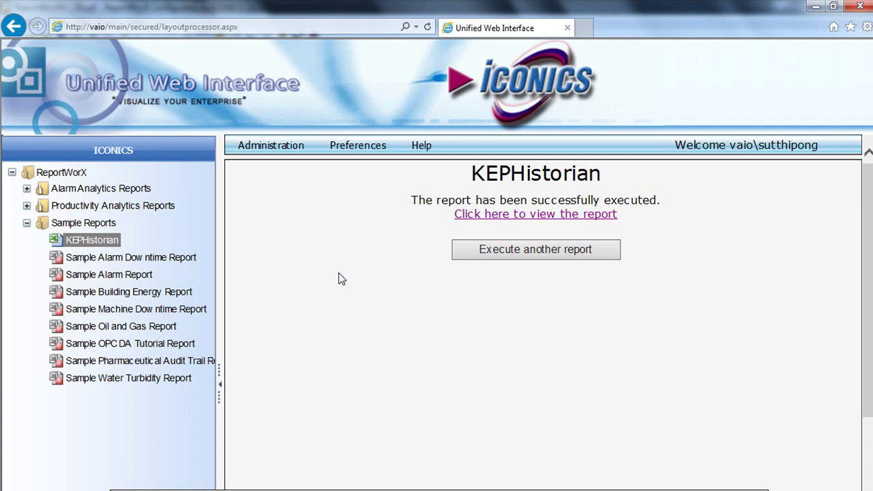
Restore the maximized browser window to a smaller size and open the downloaded KEPHistorian (3).xls report in Excel
scroll(405, 472, down, 3)
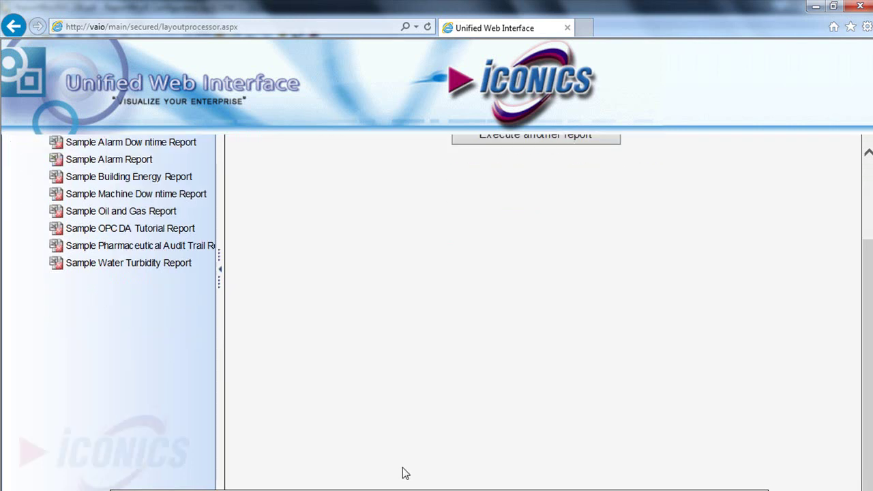
double_click(717, 9)
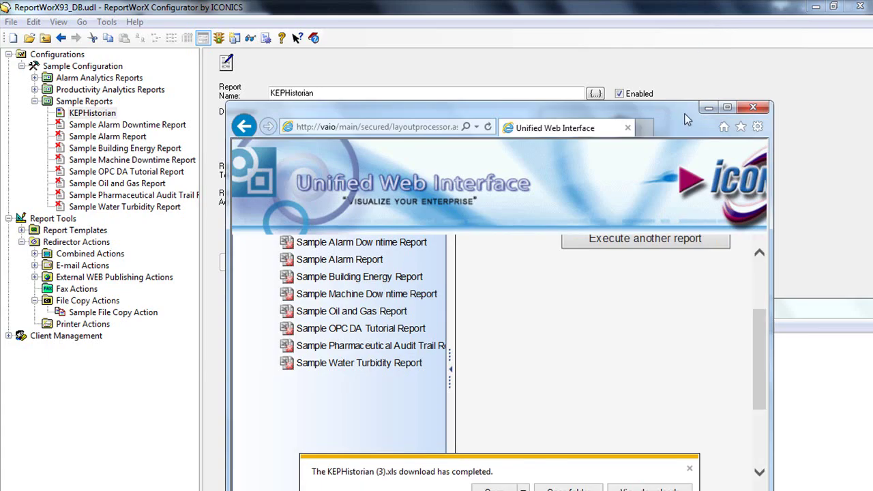
click(495, 489)
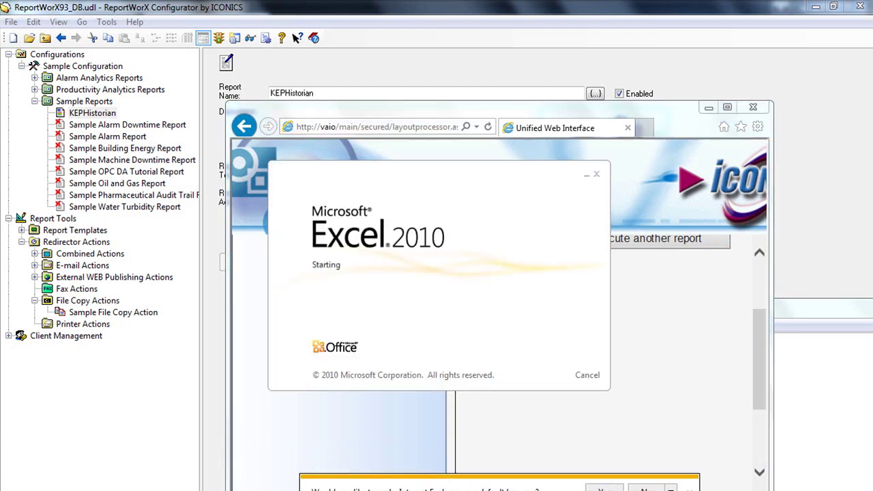
Examine the historian data table on Sheet1 and compare it with the trend chart on Sheet2
scroll(265, 257, down, 2)
scroll(267, 260, up, 2)
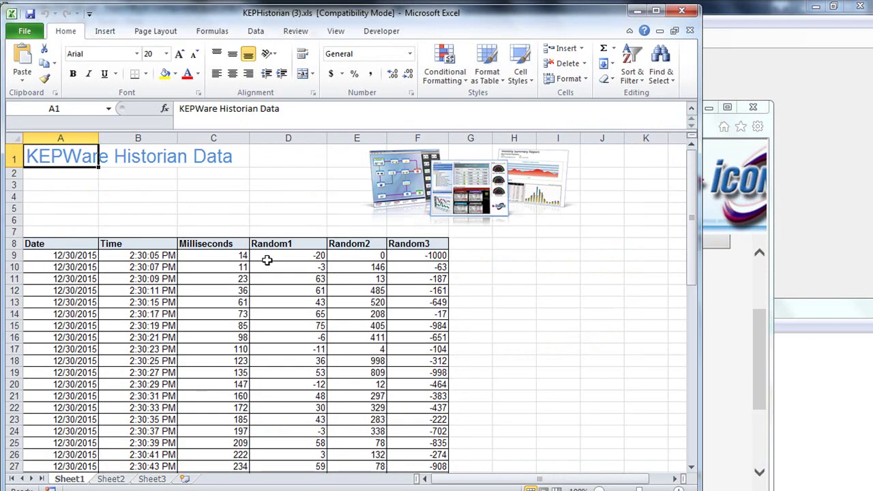
click(113, 479)
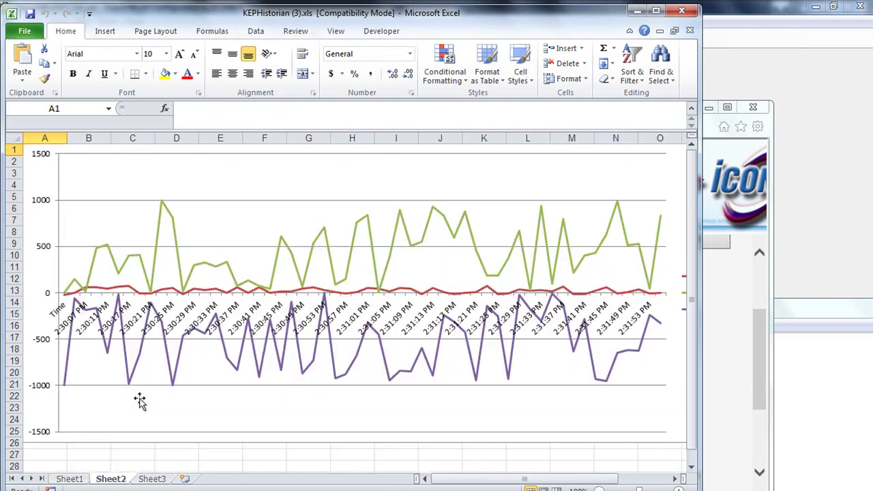
click(70, 479)
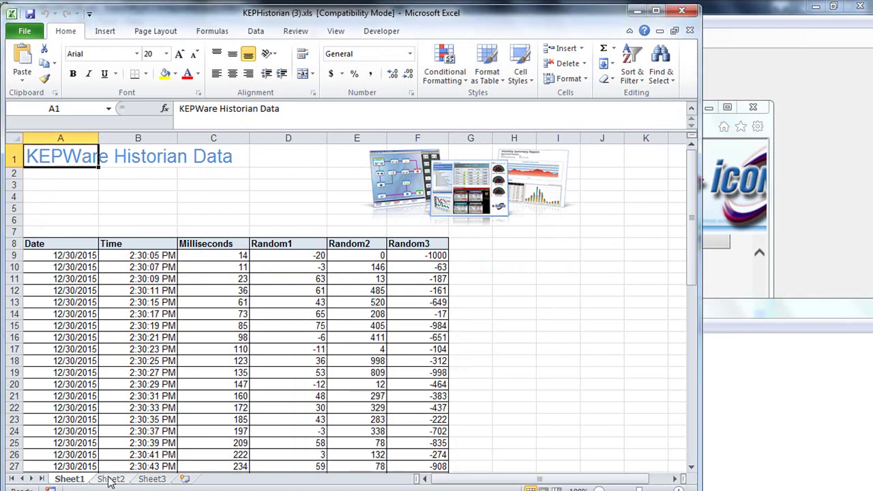
click(111, 479)
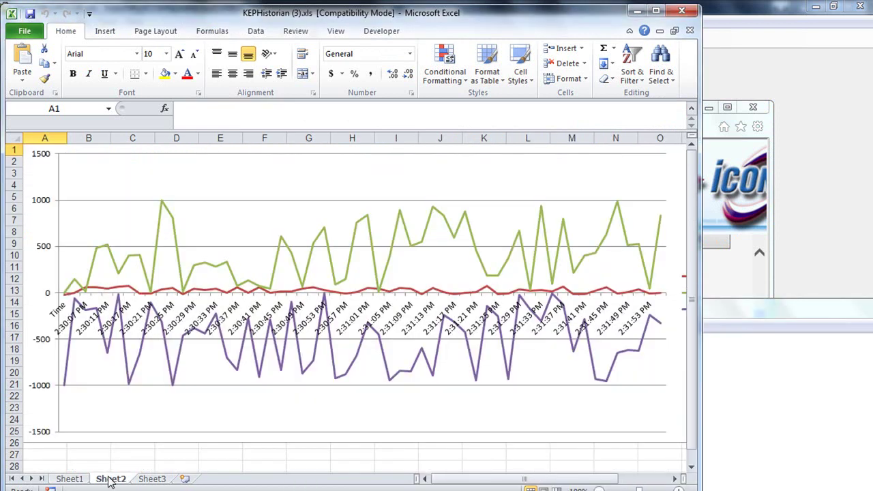
click(70, 479)
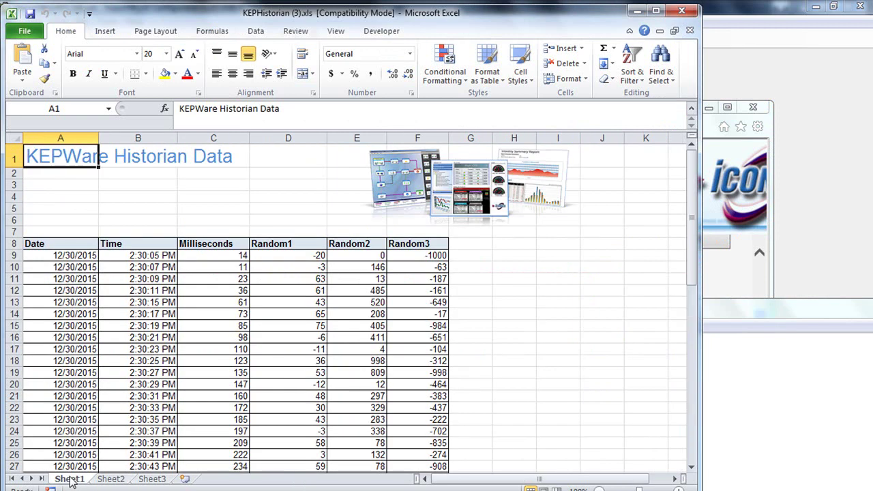
click(107, 480)
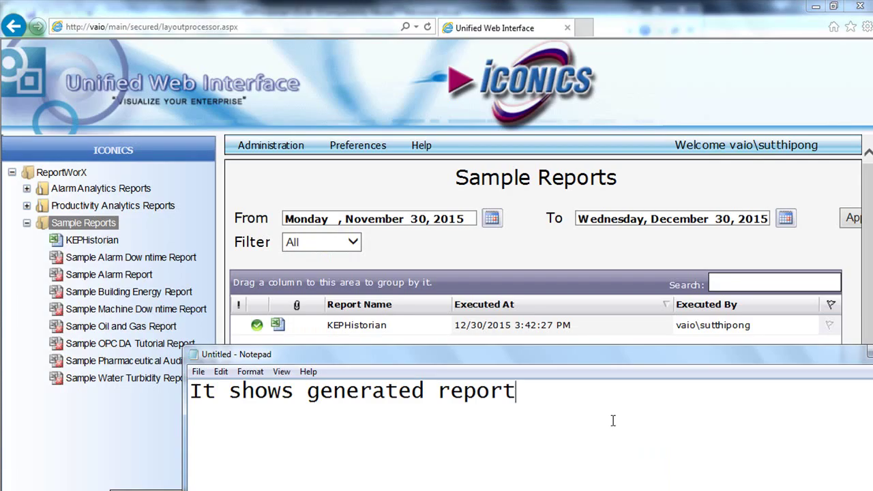
In Notepad, complete the note "It shows generated report on webpage." and replace it with "Other users can view this report."
text(on webpage)
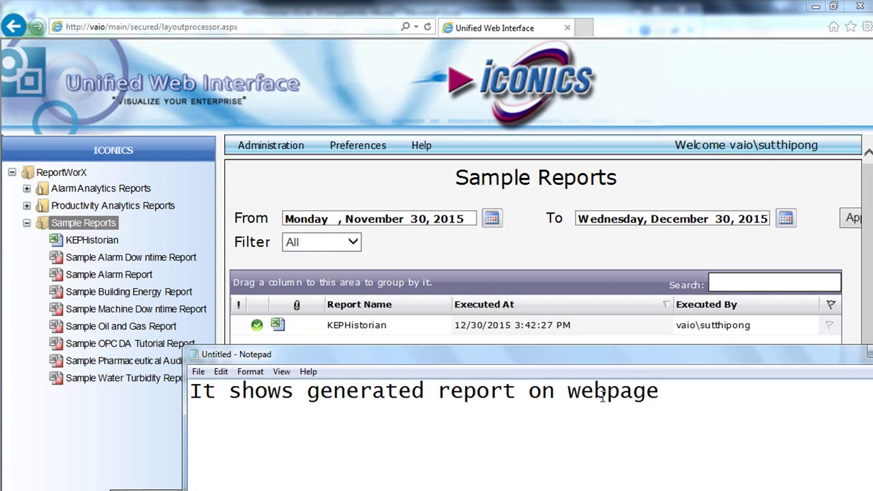
text(.)
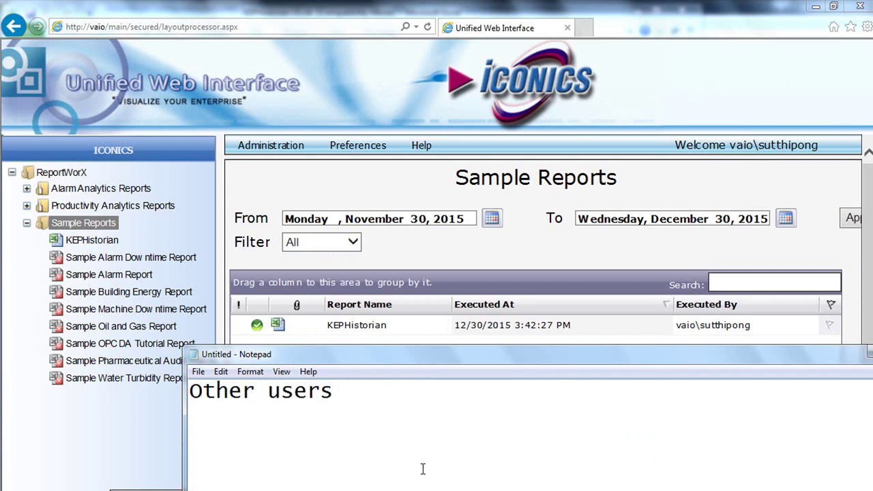
text(can view this report.)
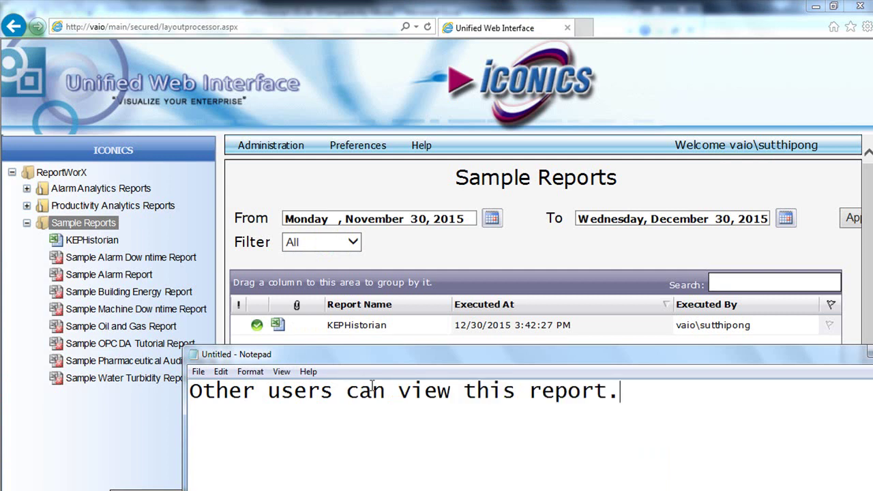